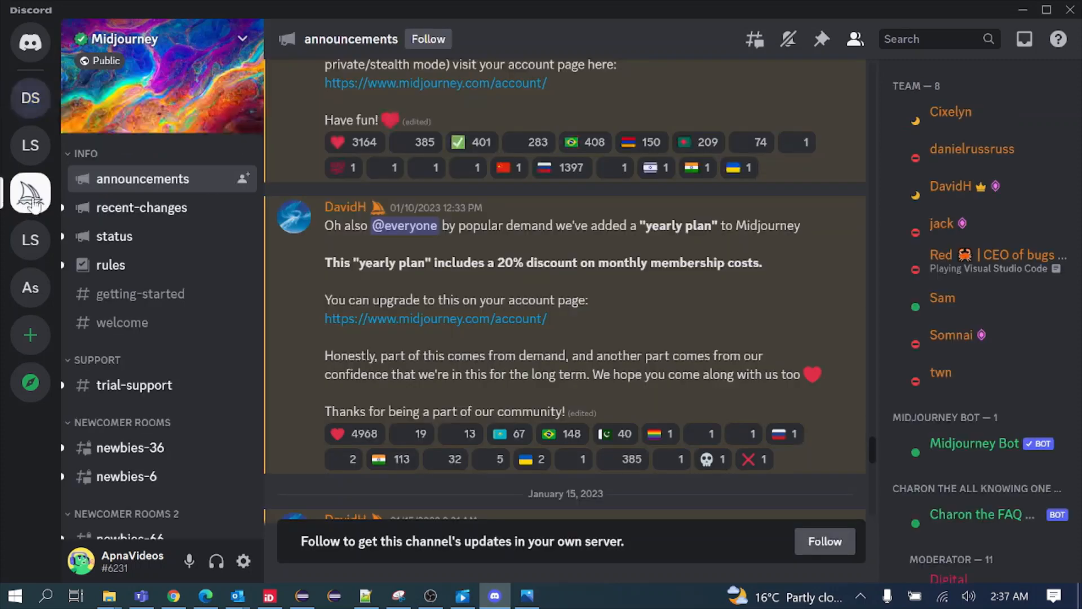
# Add the Midjourney Bot to Design Server and authorize all the permissions it requests
pyautogui.click(985, 442)
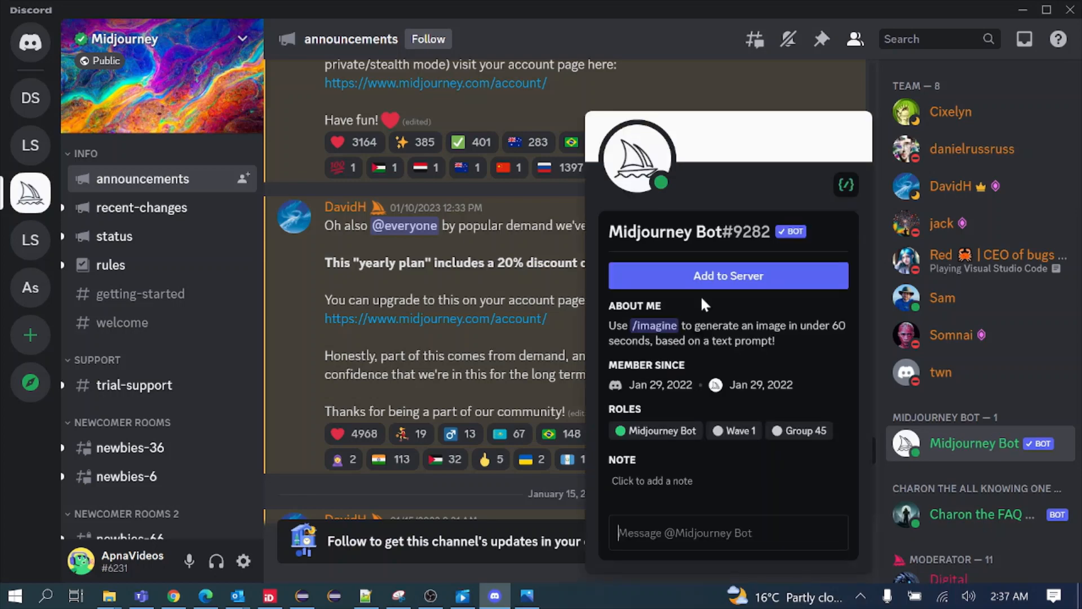
pyautogui.click(756, 278)
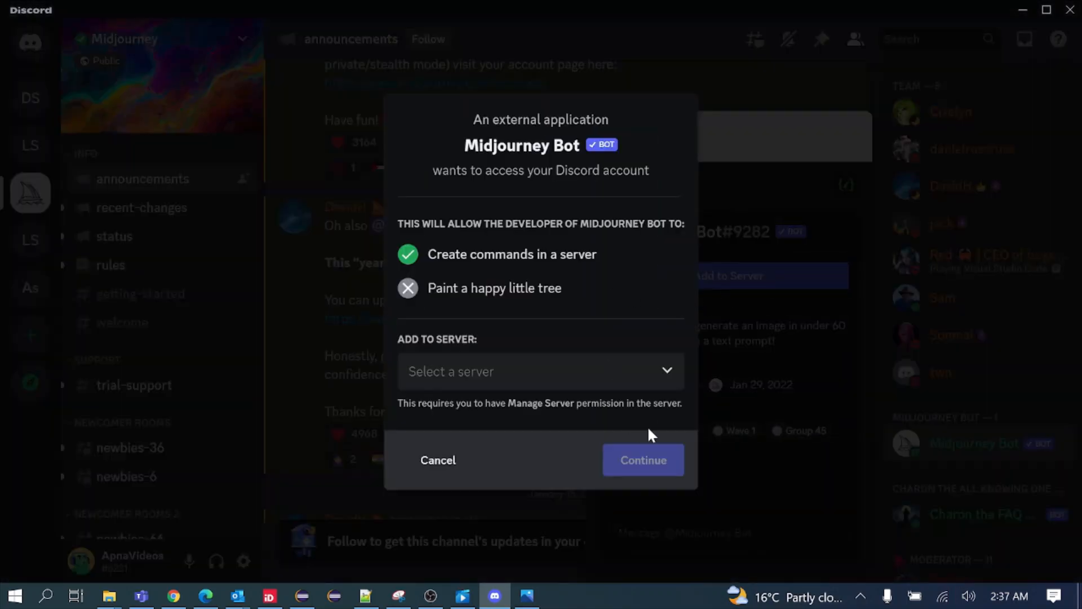
pyautogui.click(665, 372)
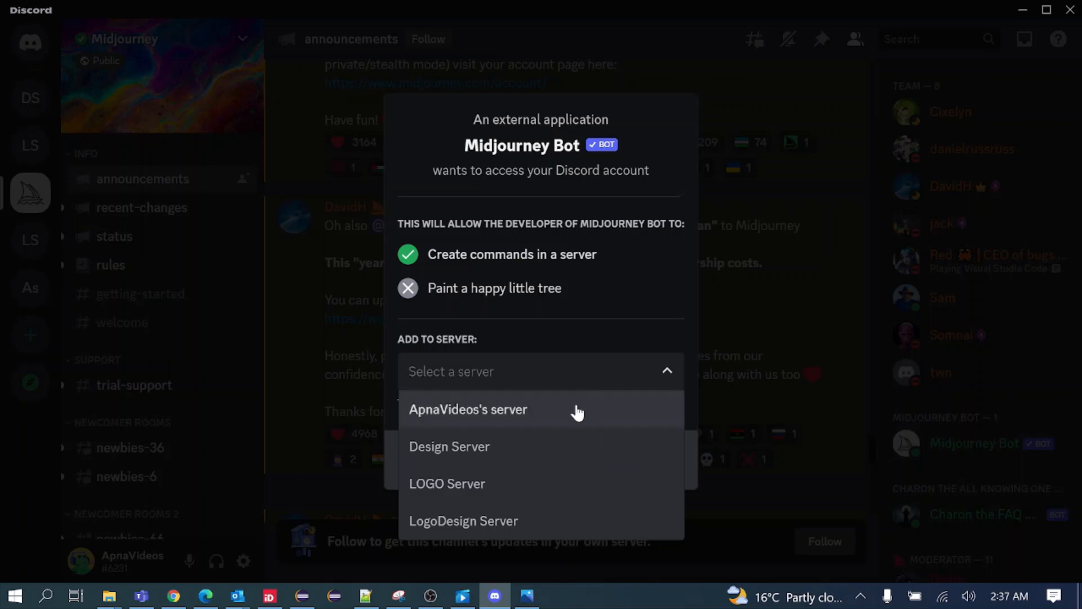
pyautogui.click(469, 451)
pyautogui.click(646, 461)
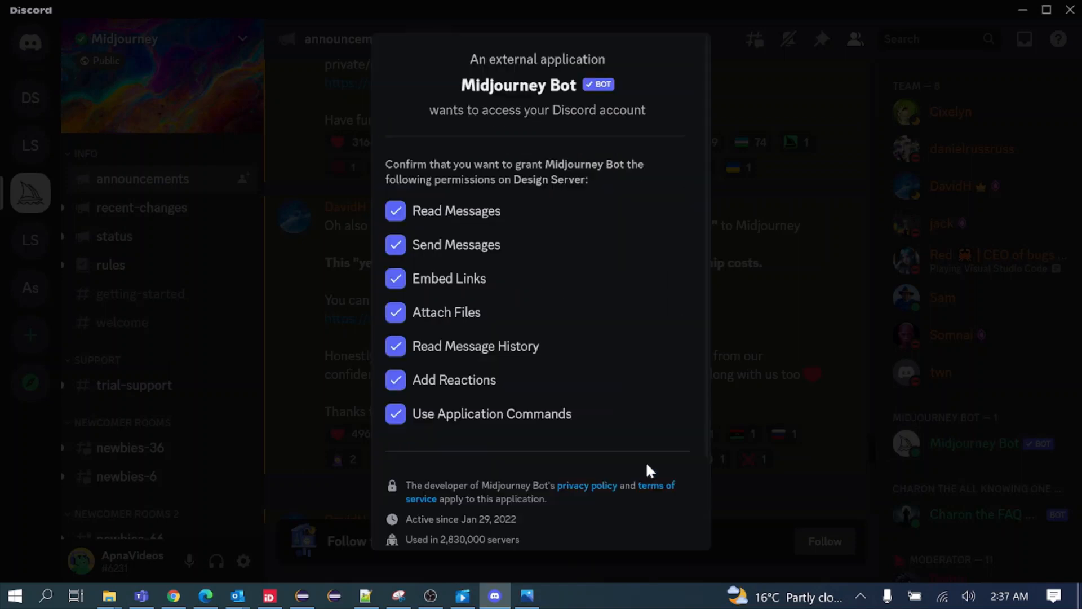
pyautogui.scroll(-3, 626, 430)
pyautogui.click(646, 519)
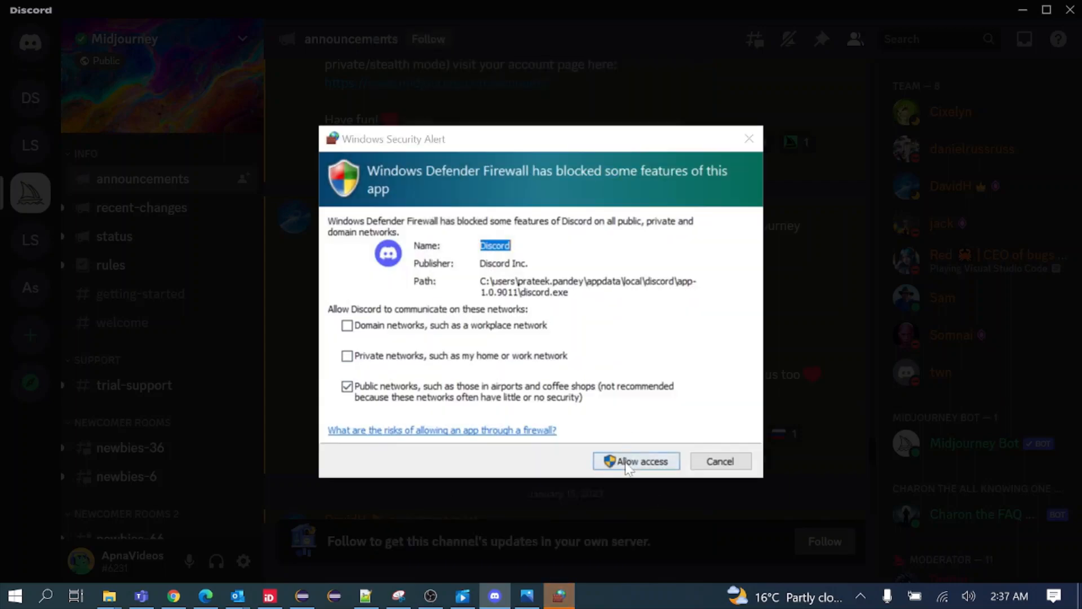
# Allow Discord through the Windows firewall on public networks and start the human-verification challenge
pyautogui.click(624, 460)
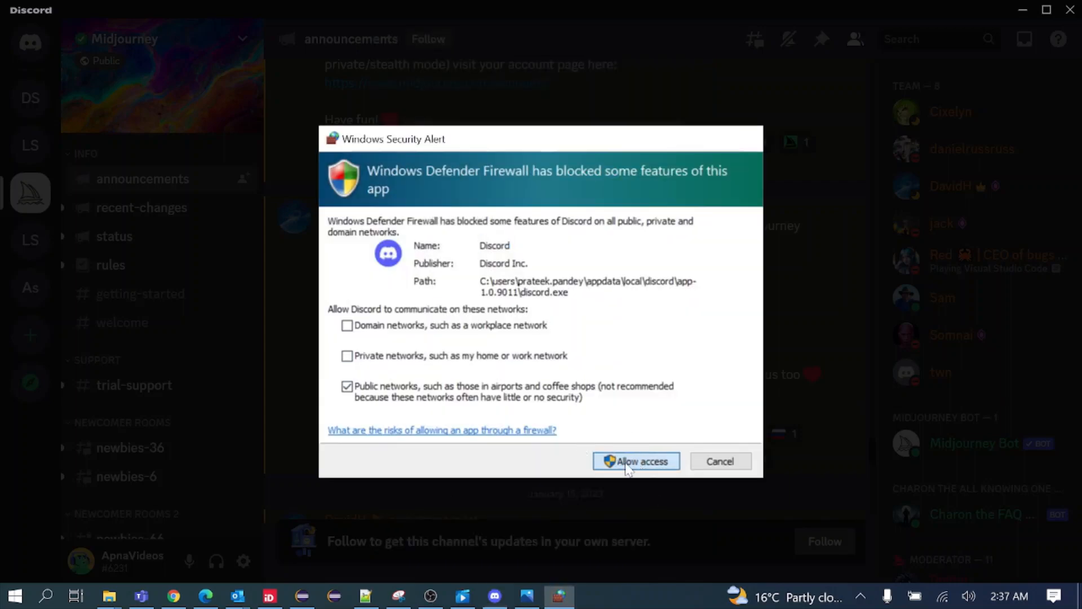
pyautogui.click(439, 313)
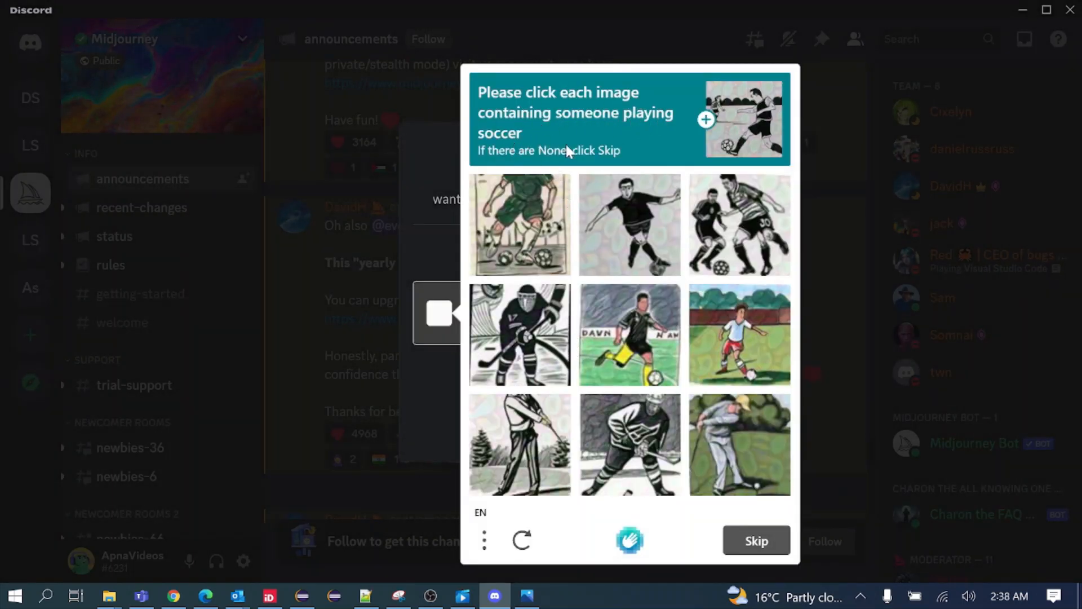
# Try to solve the image challenge asking for someone playing soccer
pyautogui.click(639, 243)
pyautogui.click(735, 249)
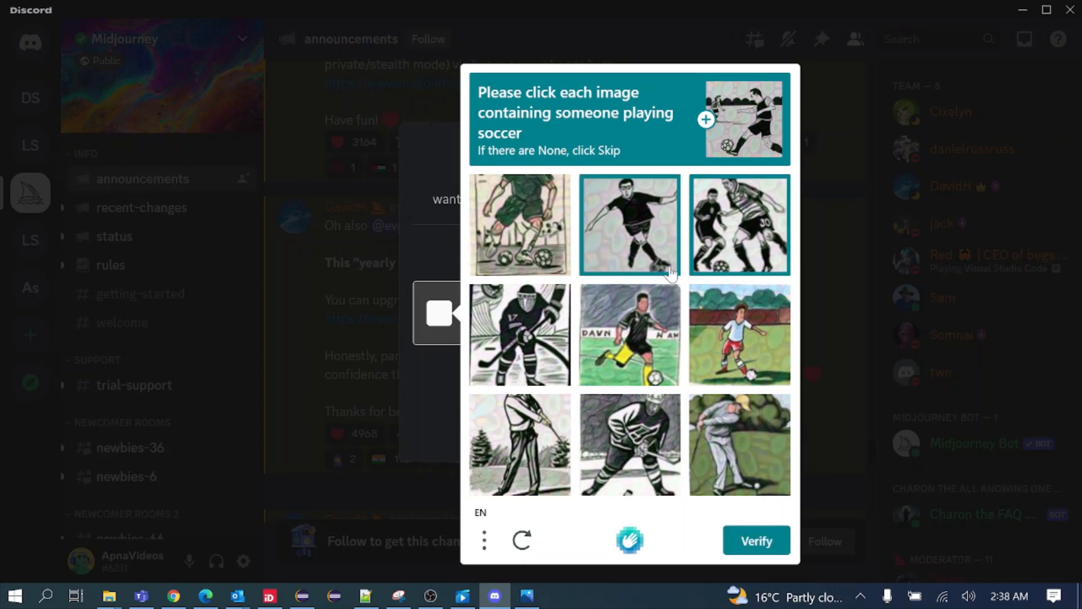
pyautogui.click(540, 345)
pyautogui.click(726, 238)
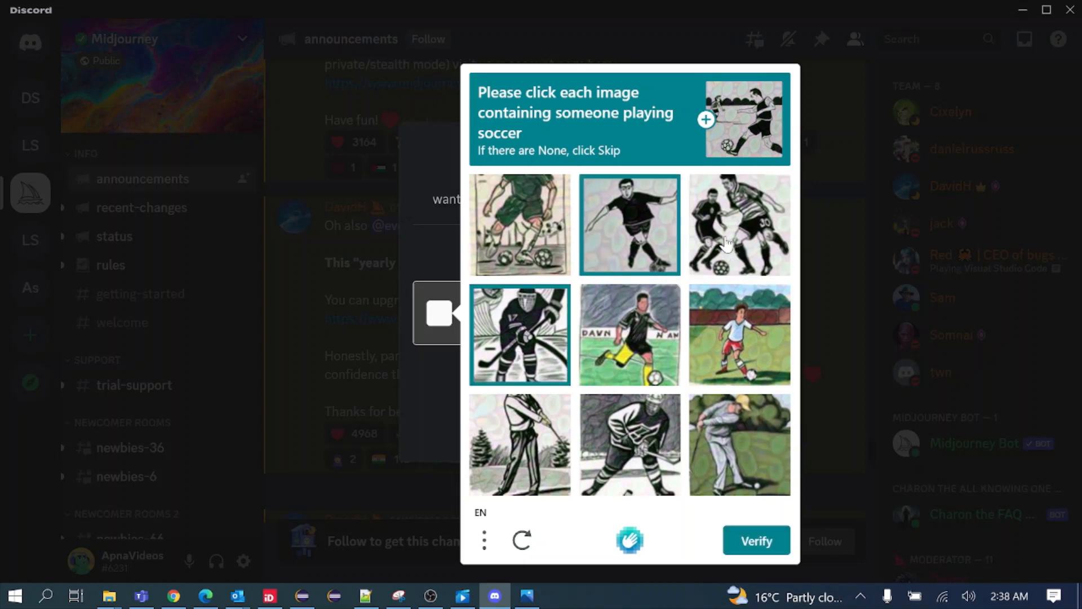
pyautogui.click(606, 233)
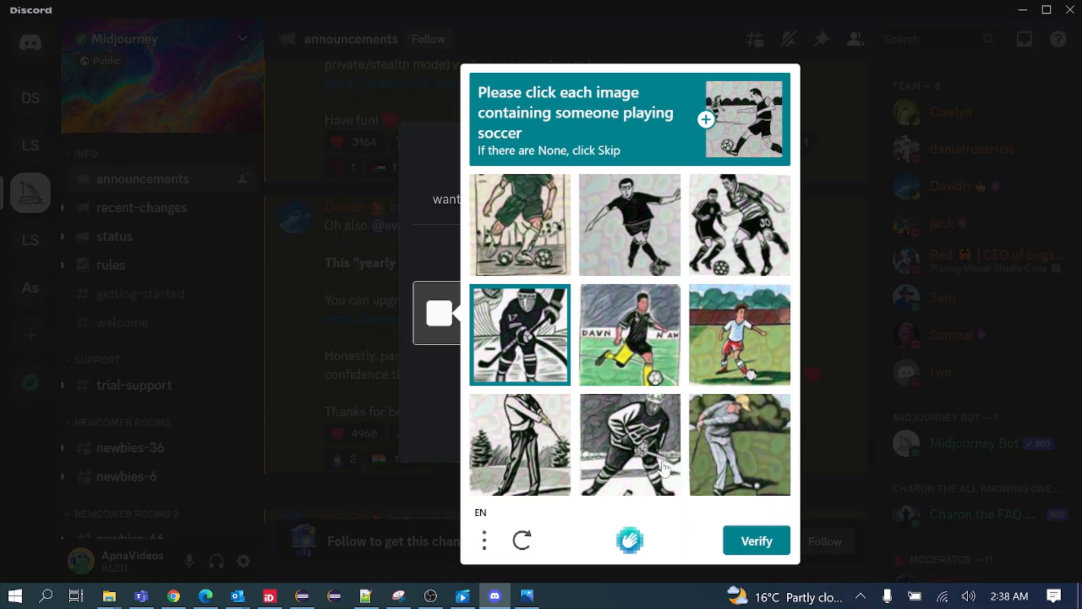
pyautogui.click(616, 462)
pyautogui.click(703, 454)
pyautogui.click(525, 468)
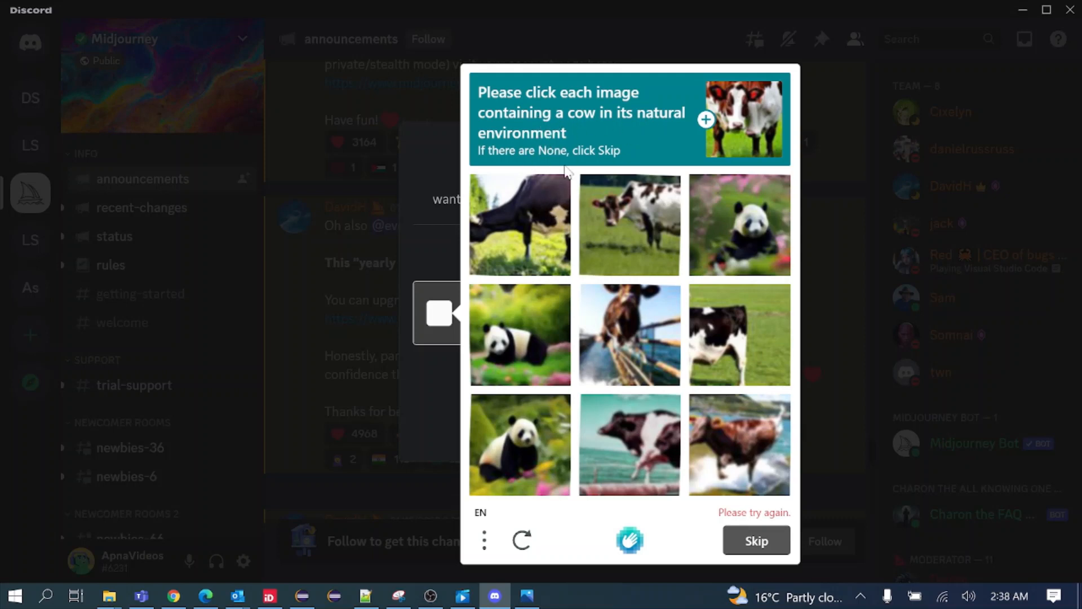
# Solve the verification challenge by selecting all six cow images and submitting the answer
pyautogui.click(516, 249)
pyautogui.click(621, 234)
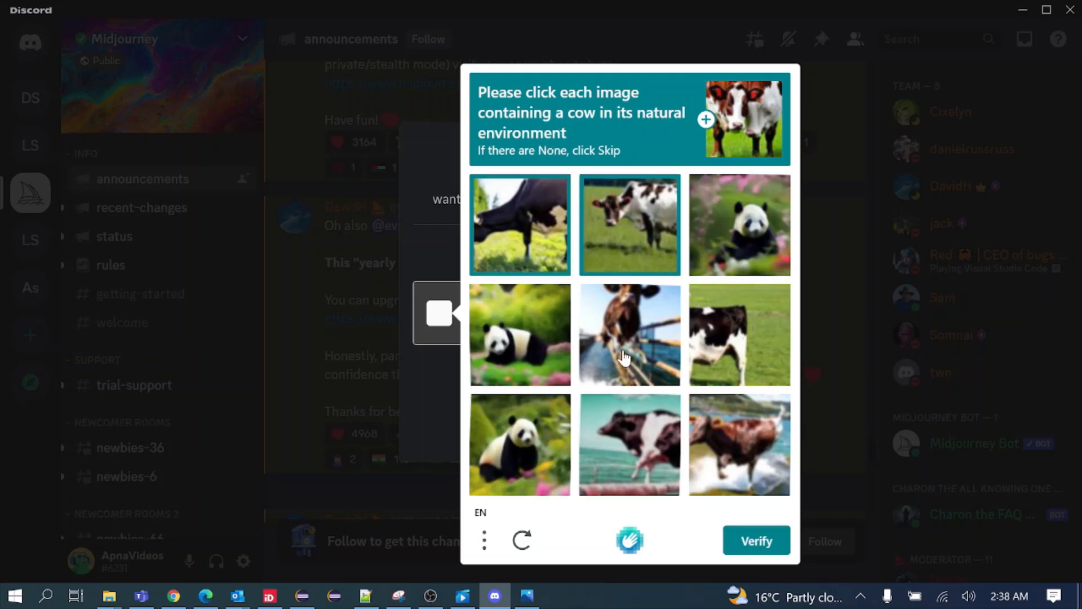
pyautogui.click(608, 349)
pyautogui.click(758, 345)
pyautogui.click(622, 443)
pyautogui.click(754, 455)
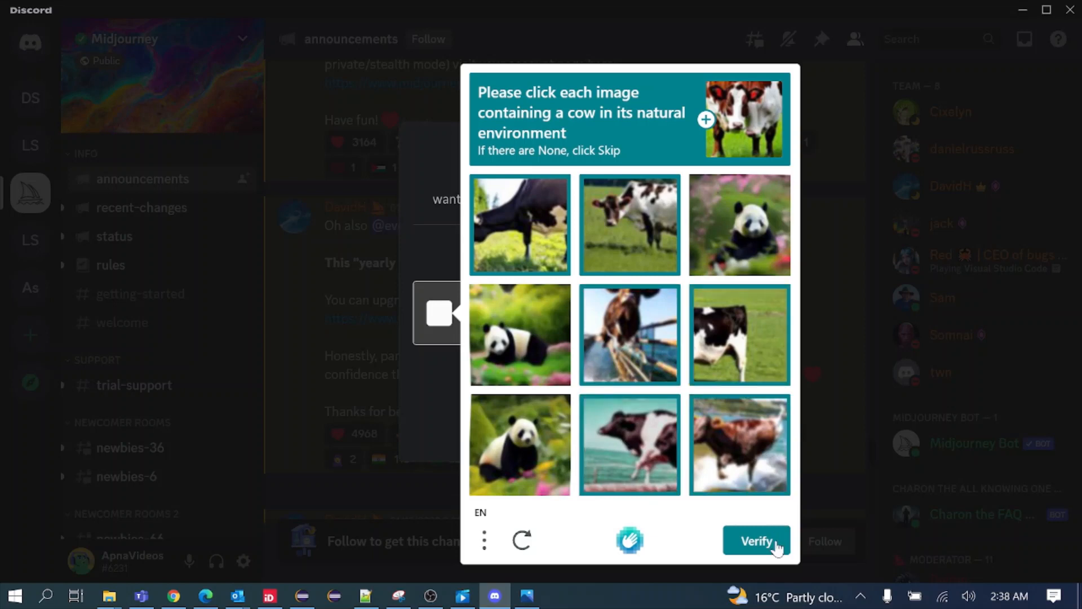
pyautogui.click(776, 546)
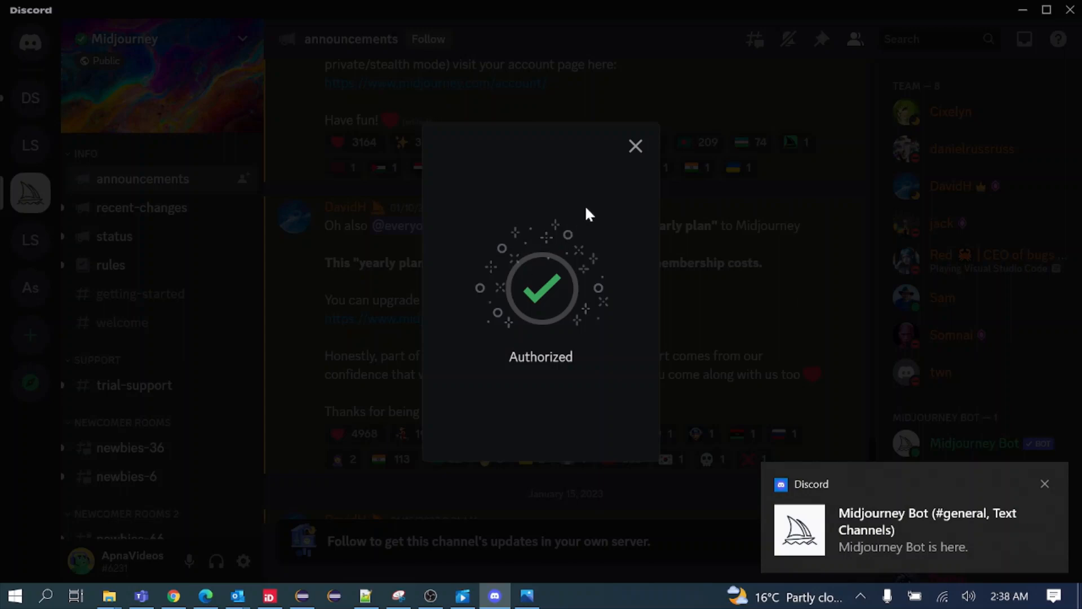
# Dismiss the authorization confirmation and open Design Server to check its member list for the Midjourney Bot
pyautogui.click(494, 597)
pyautogui.click(490, 597)
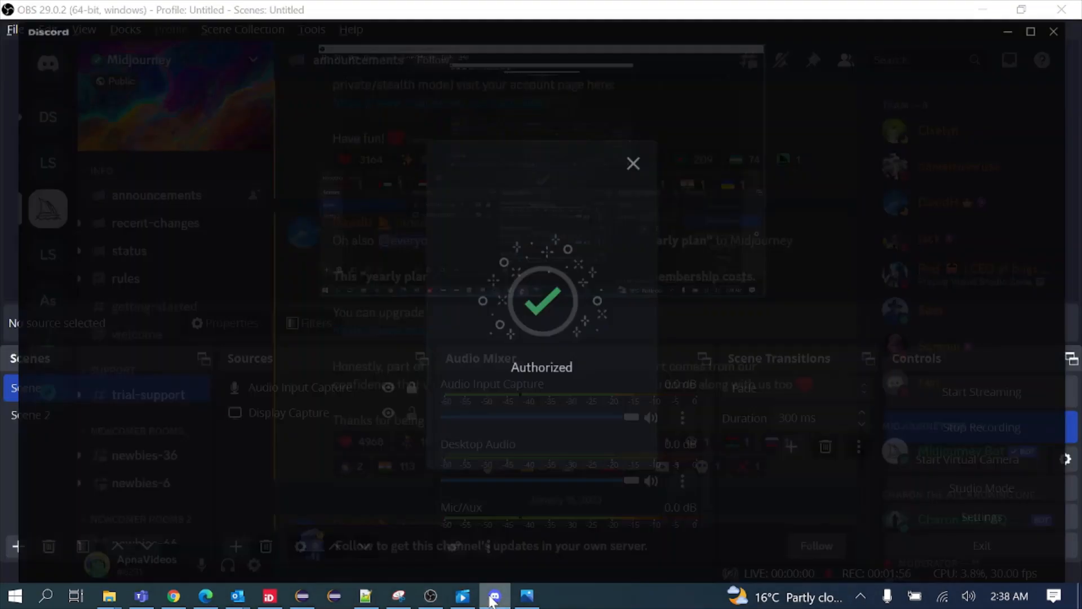
pyautogui.click(633, 148)
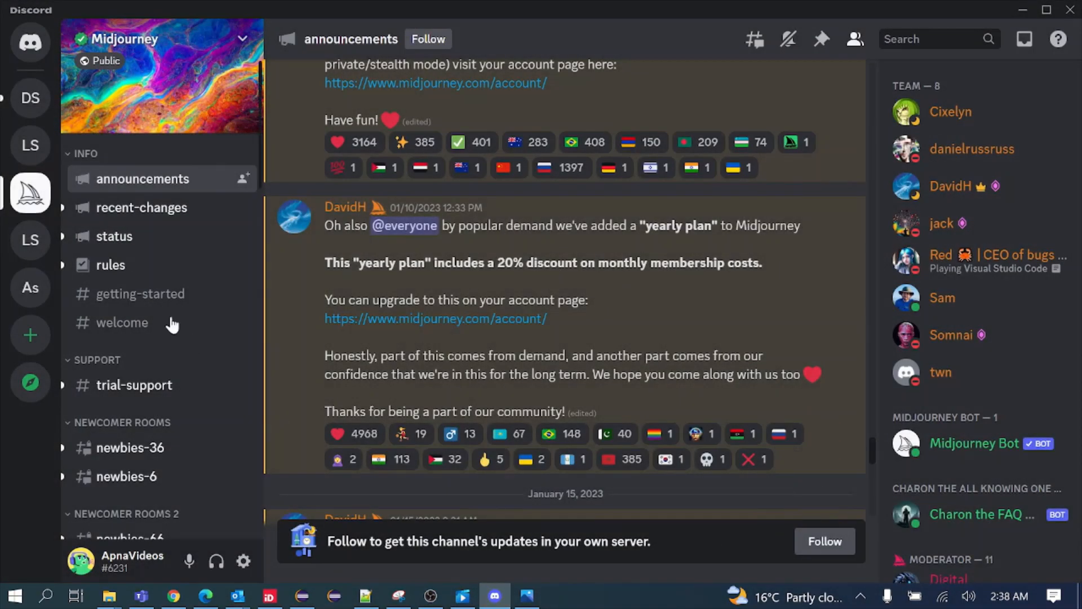
pyautogui.click(31, 98)
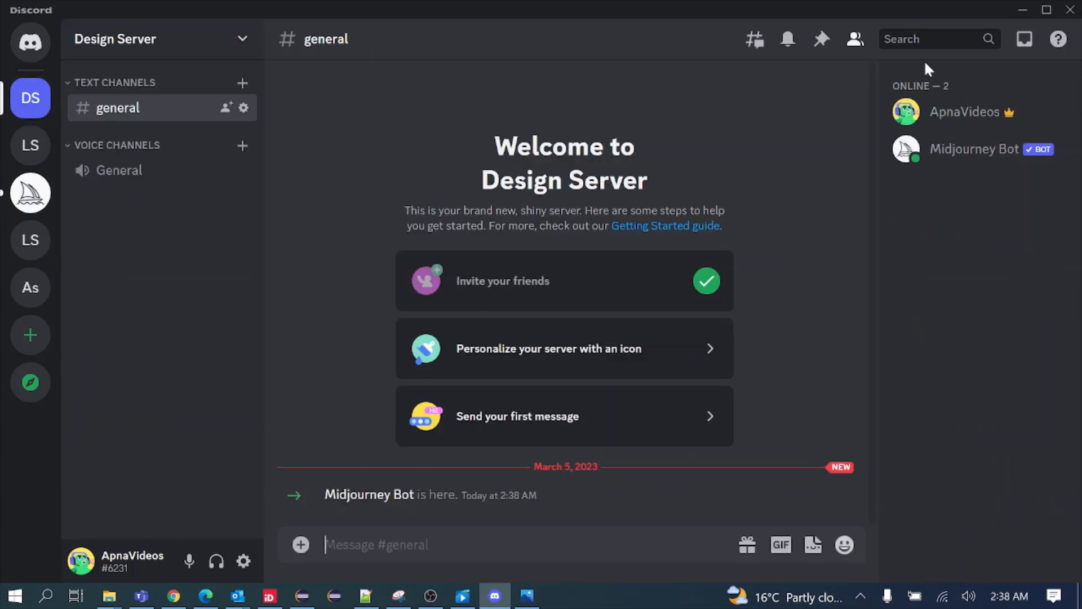
pyautogui.click(856, 48)
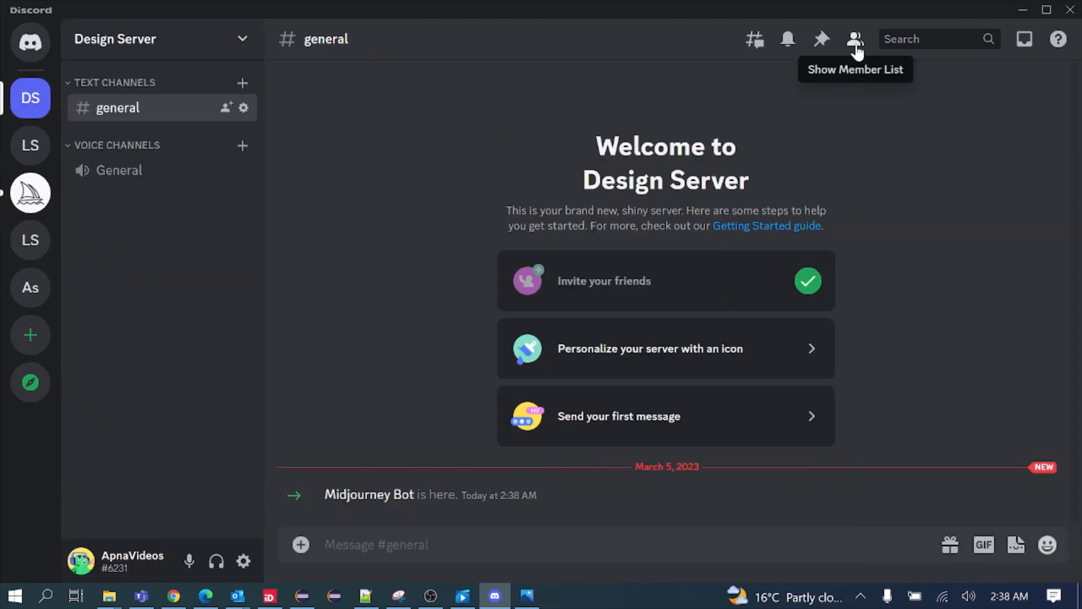
pyautogui.click(857, 48)
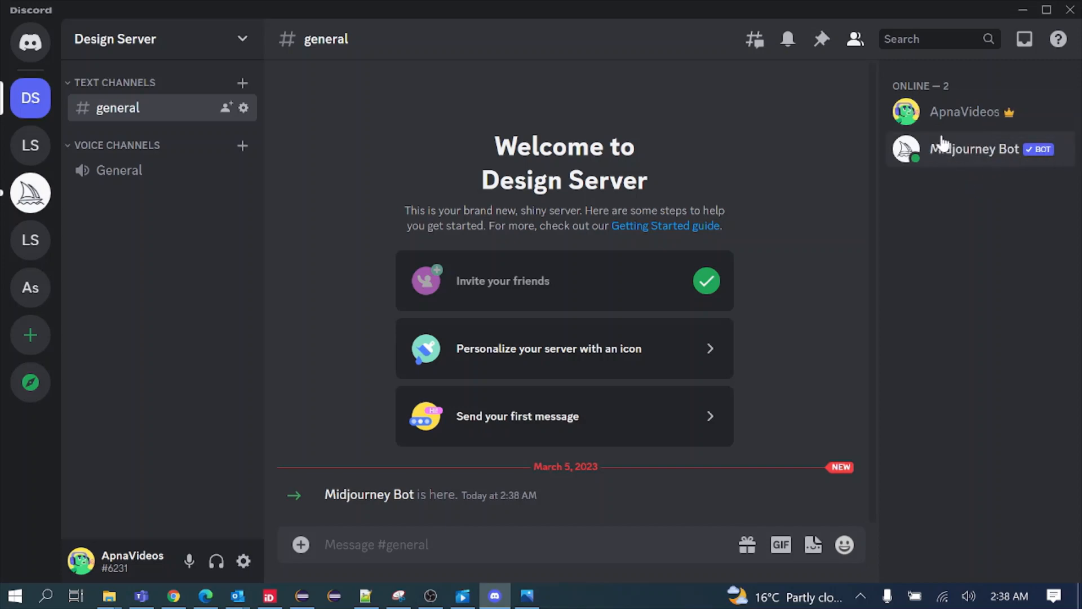
# Create a public text channel named logo-design in the Voice Channels category of Design Server
pyautogui.click(243, 146)
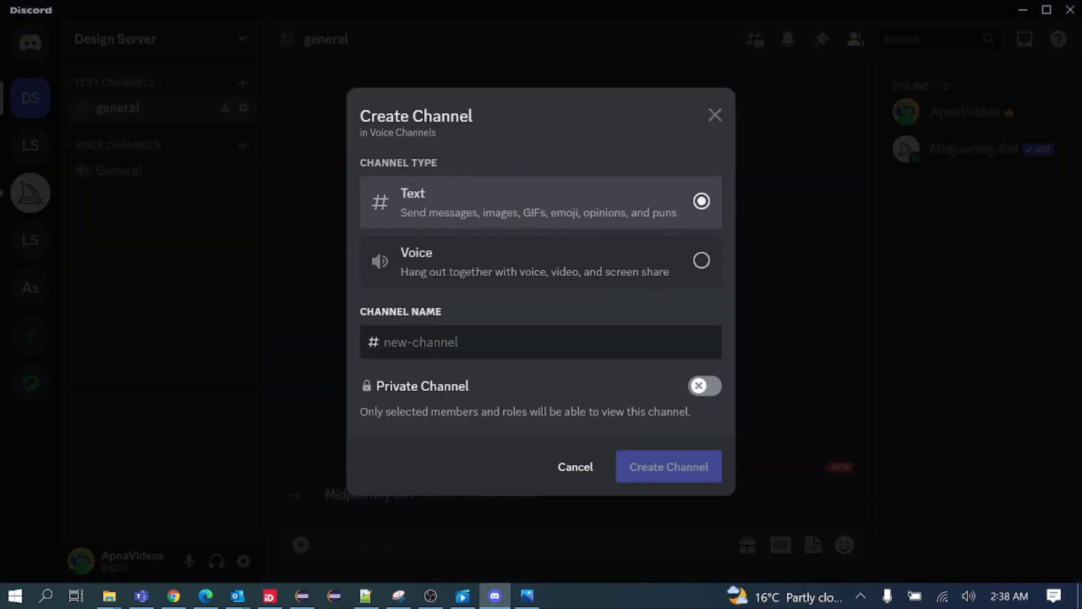
pyautogui.write('logo-design')
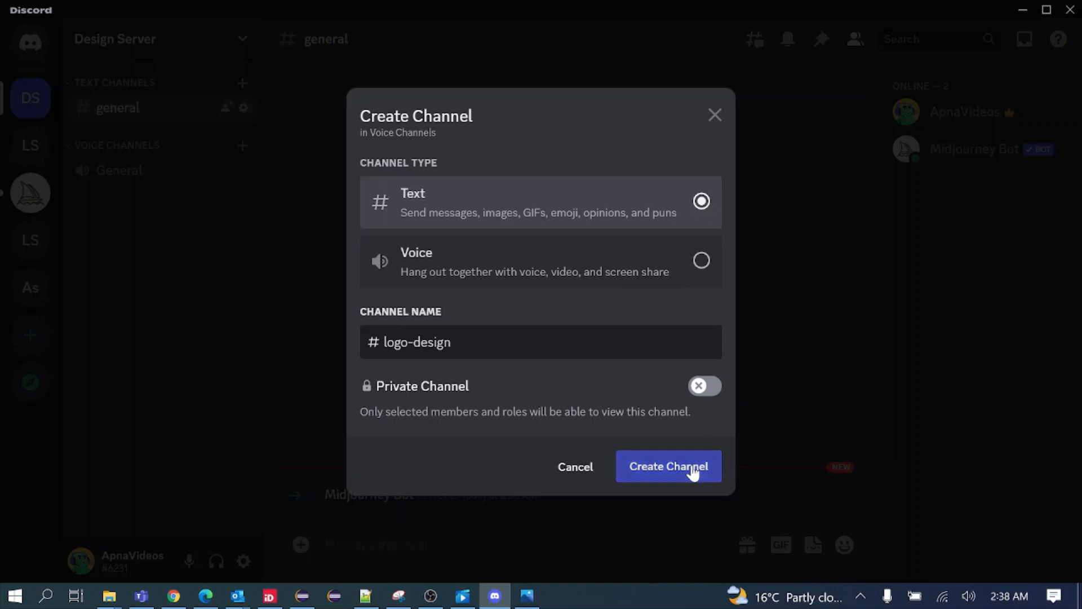
pyautogui.click(693, 469)
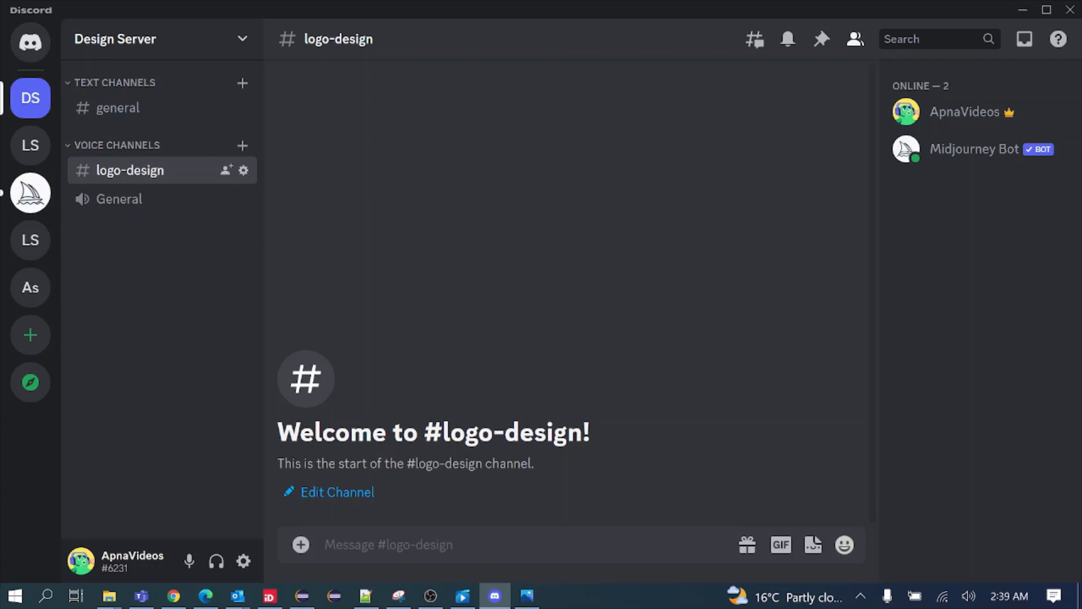
# Run the Midjourney Bot's /settings command in logo-design, review the version, quality, style and mode options, and dismiss the message
pyautogui.write('/se')
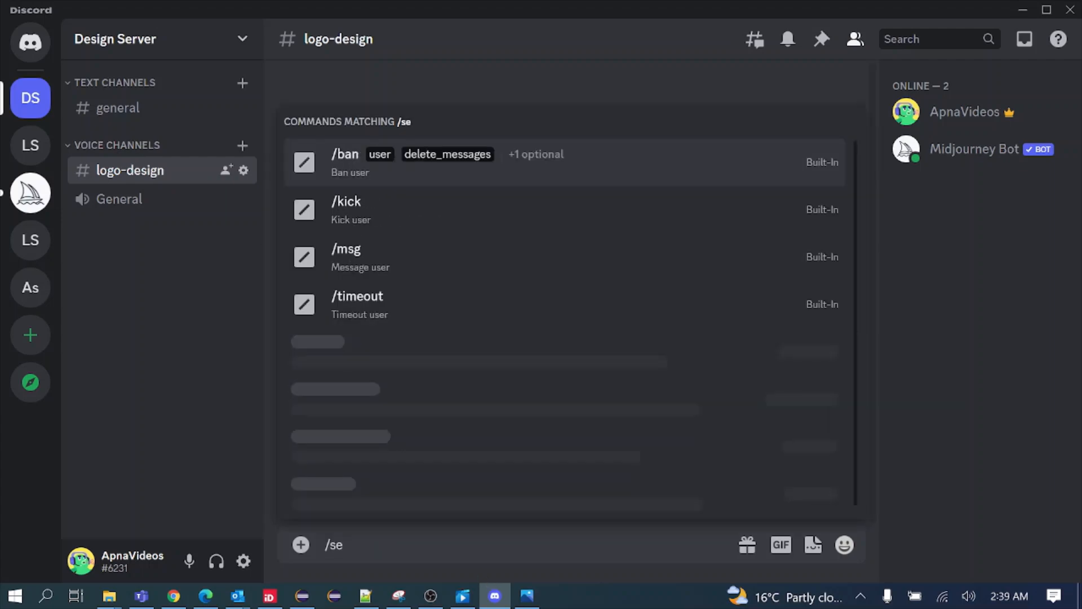
pyautogui.write('tt')
pyautogui.press('Return')
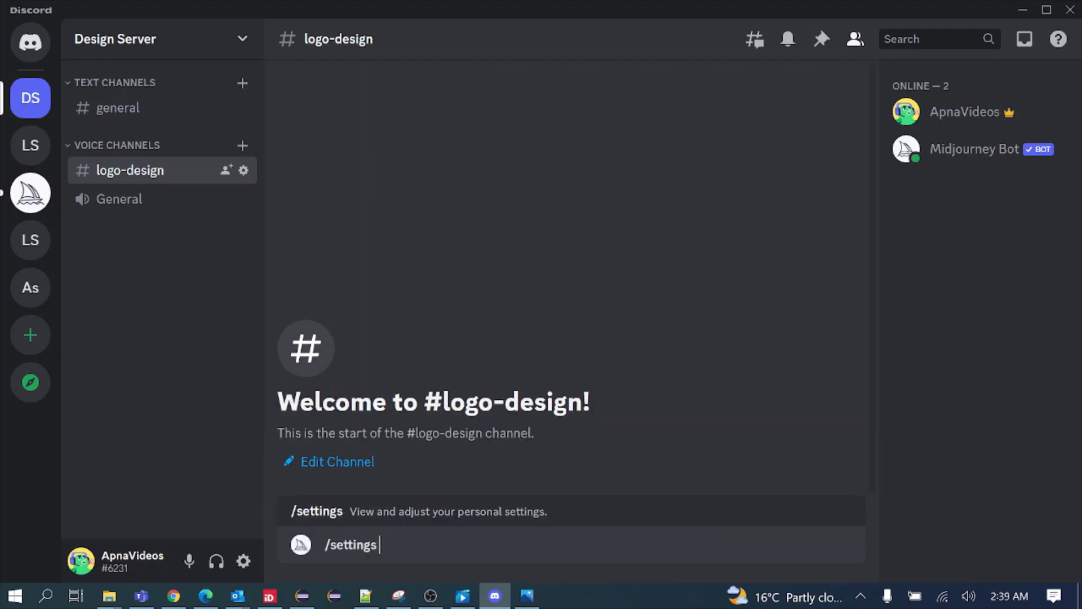
pyautogui.press('Return')
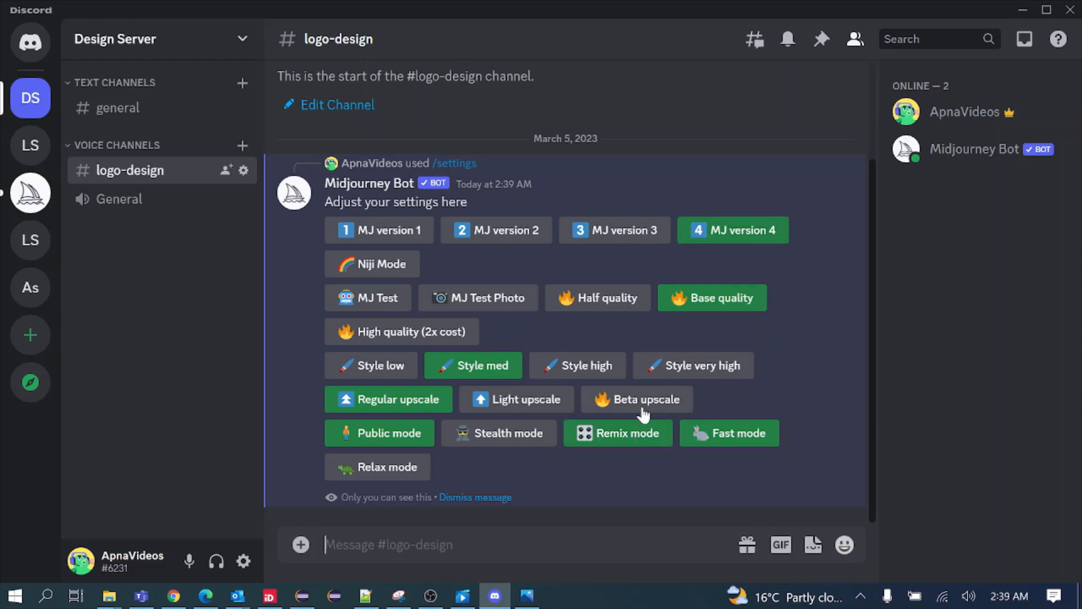
pyautogui.click(489, 499)
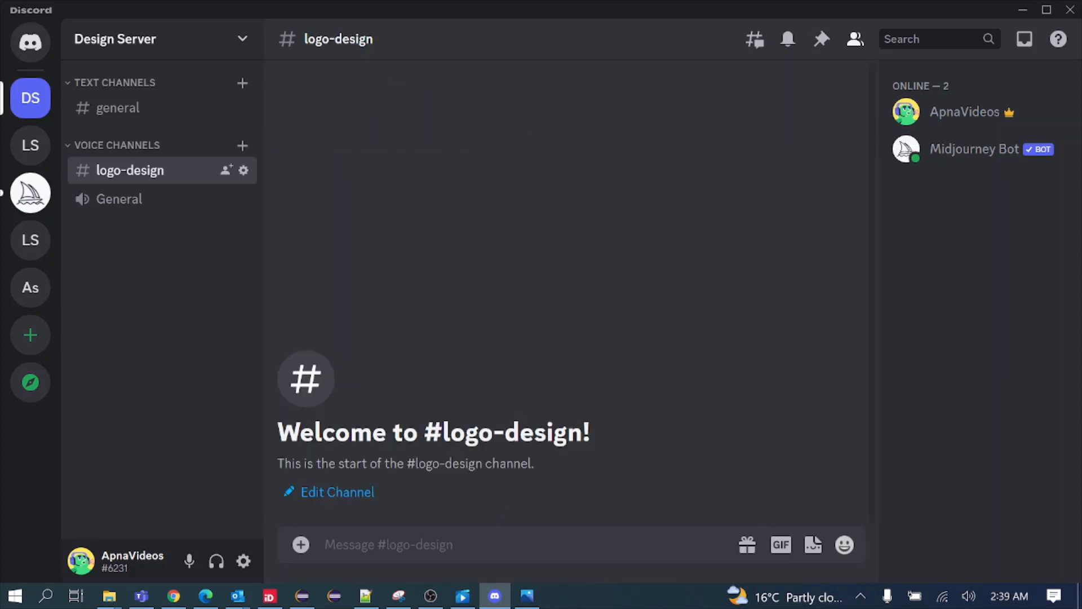
# Generate images with the /imagine command using the prompt "a logo for food company name RFC"
pyautogui.write('/')
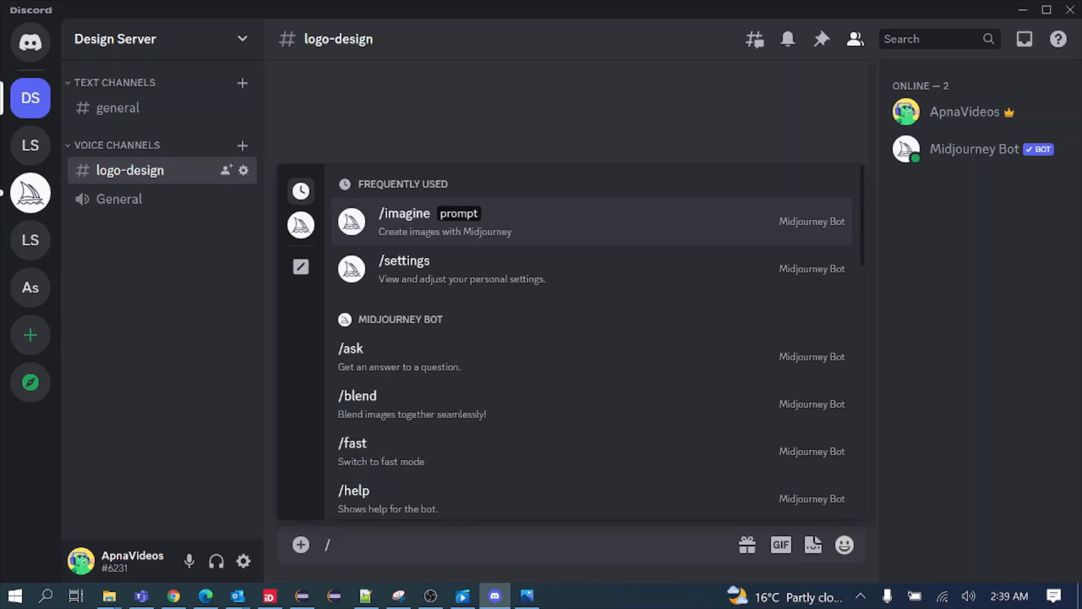
pyautogui.write('imag')
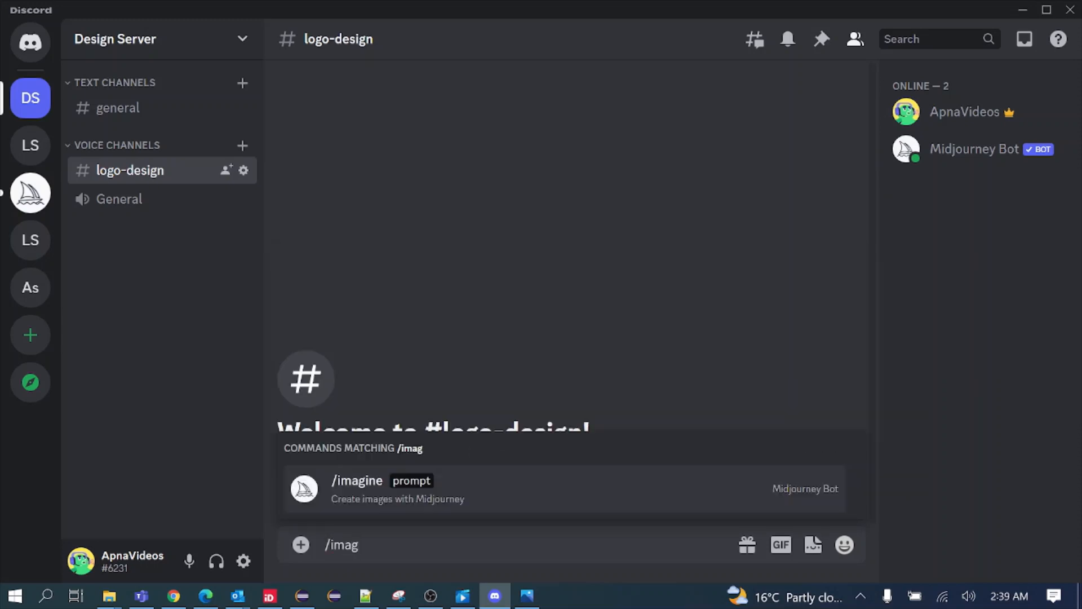
pyautogui.press('Return')
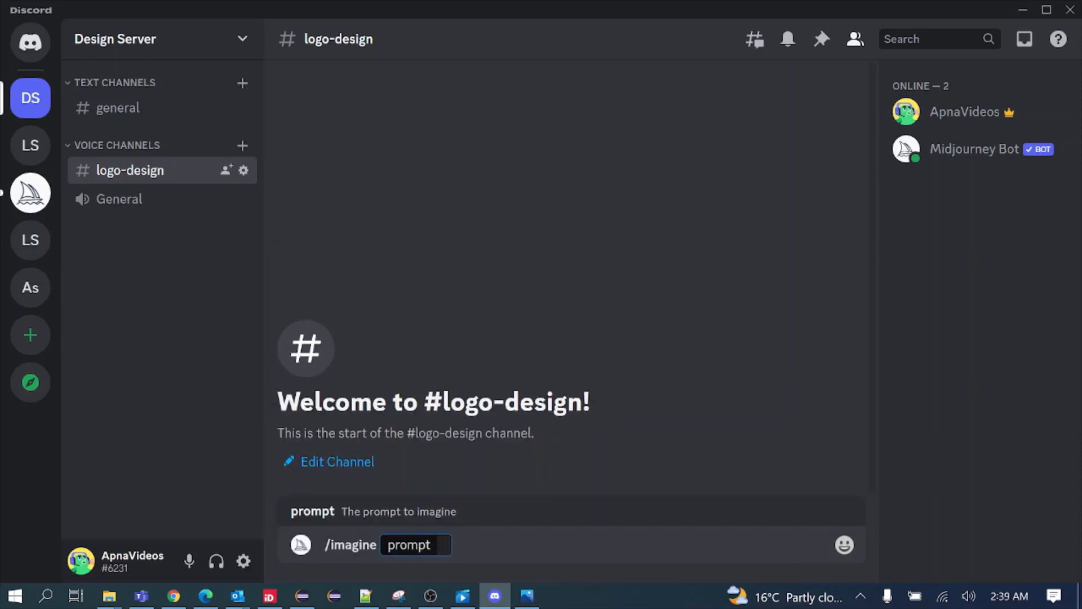
pyautogui.write('a logo for f')
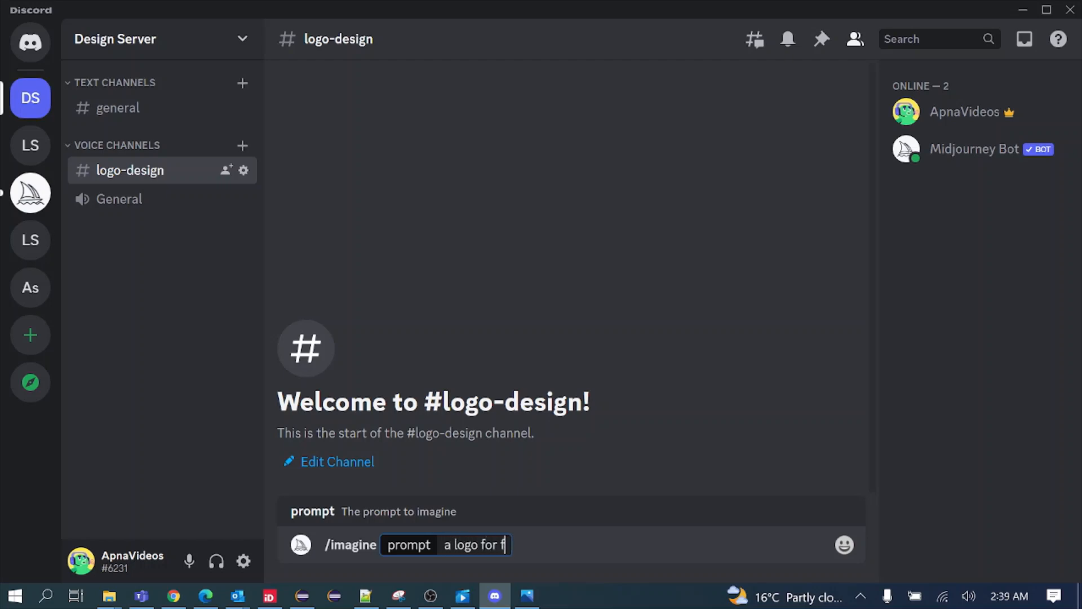
pyautogui.write('ood ')
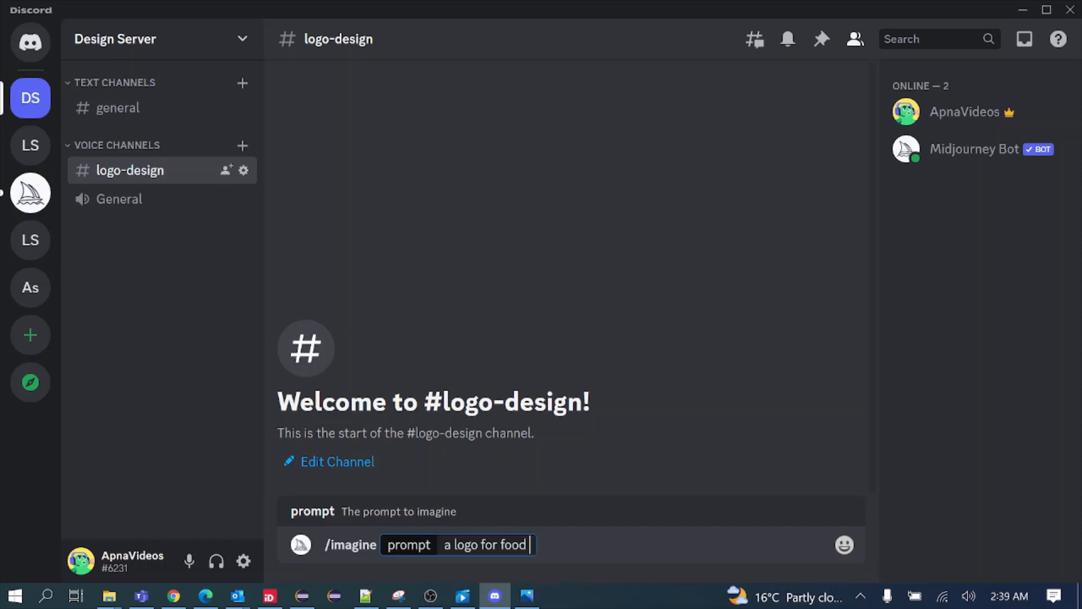
pyautogui.write('compa')
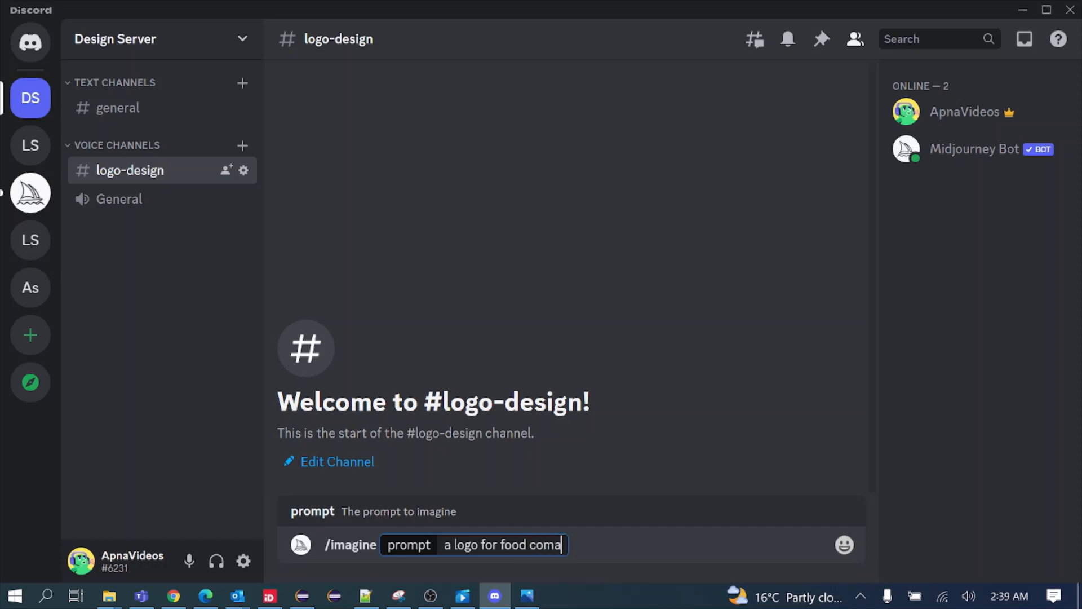
pyautogui.press('BackSpace')
pyautogui.write('pany l')
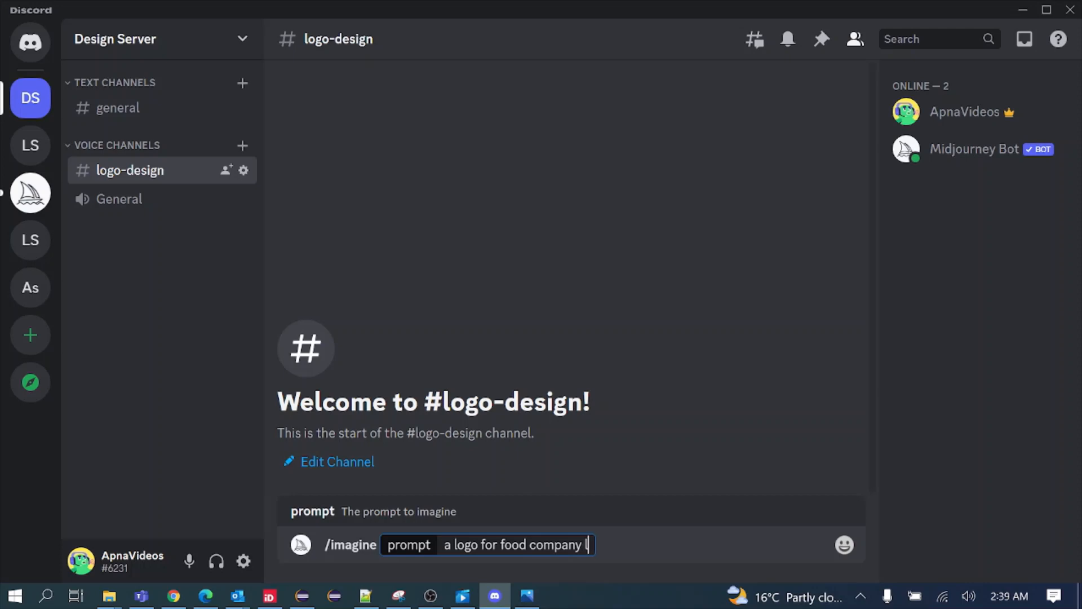
pyautogui.write('b')
pyautogui.press('BackSpace')
pyautogui.write('name')
pyautogui.press('capslock')
pyautogui.write('RFC')
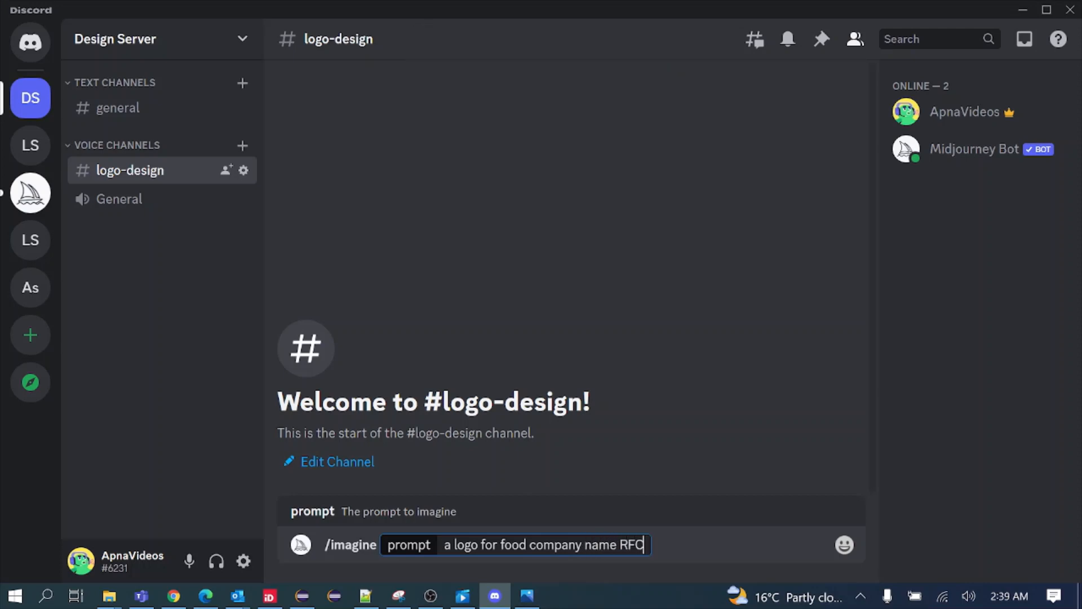
pyautogui.press('Return')
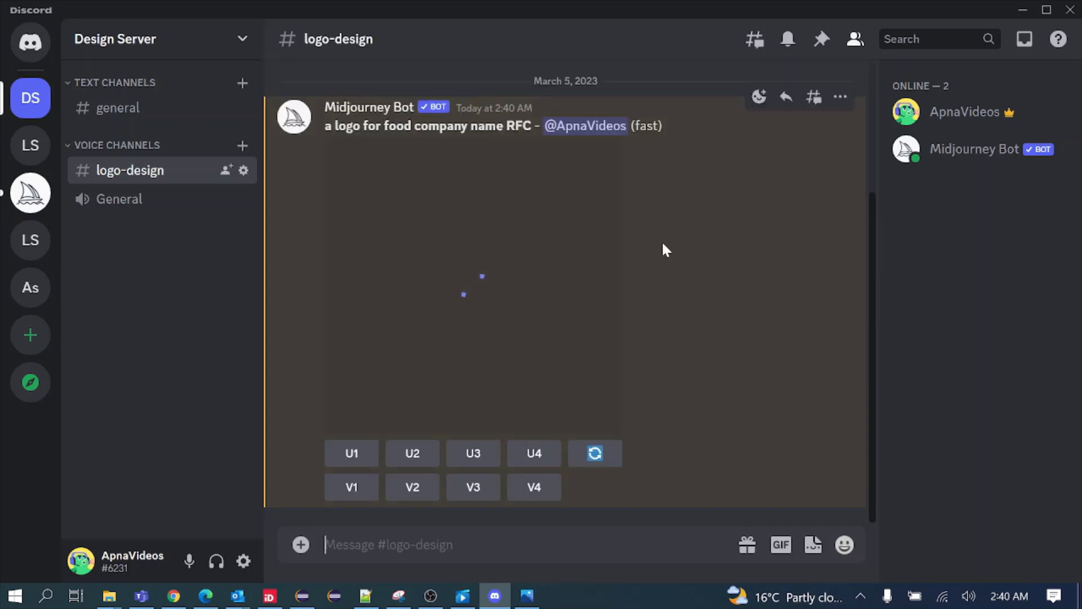
# View the generated RFC logo grid enlarged and in the browser, and return to the logo-design channel
pyautogui.scroll(3, 699, 252)
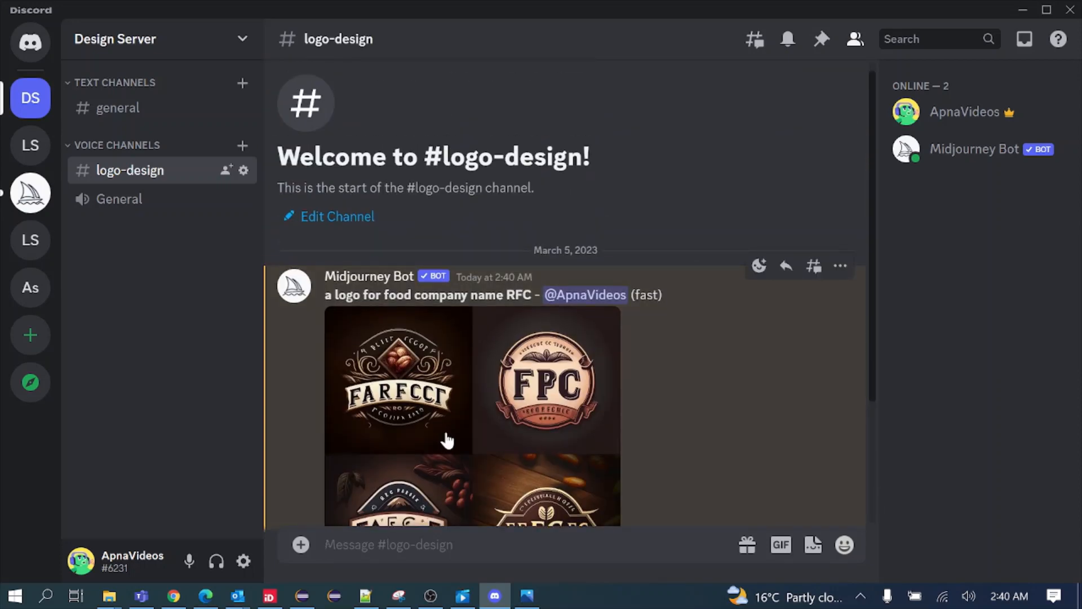
pyautogui.click(451, 432)
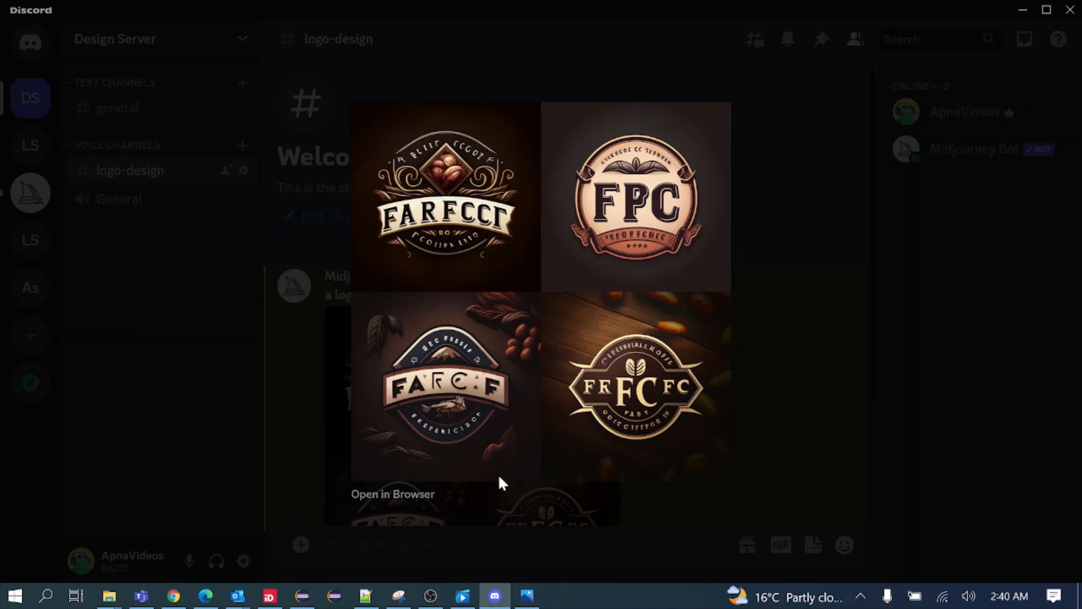
pyautogui.click(394, 496)
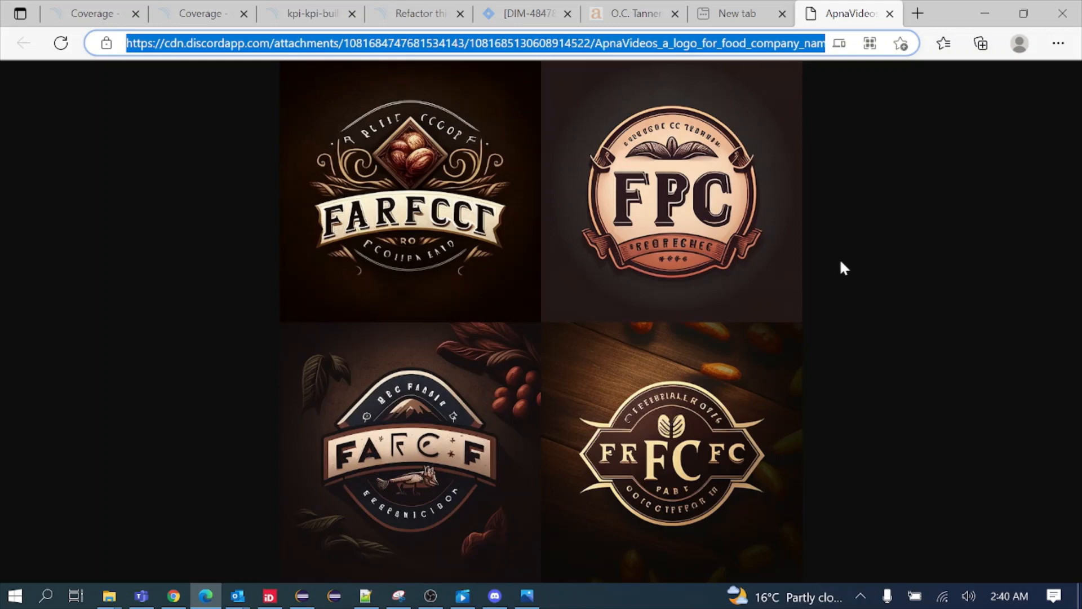
pyautogui.click(986, 13)
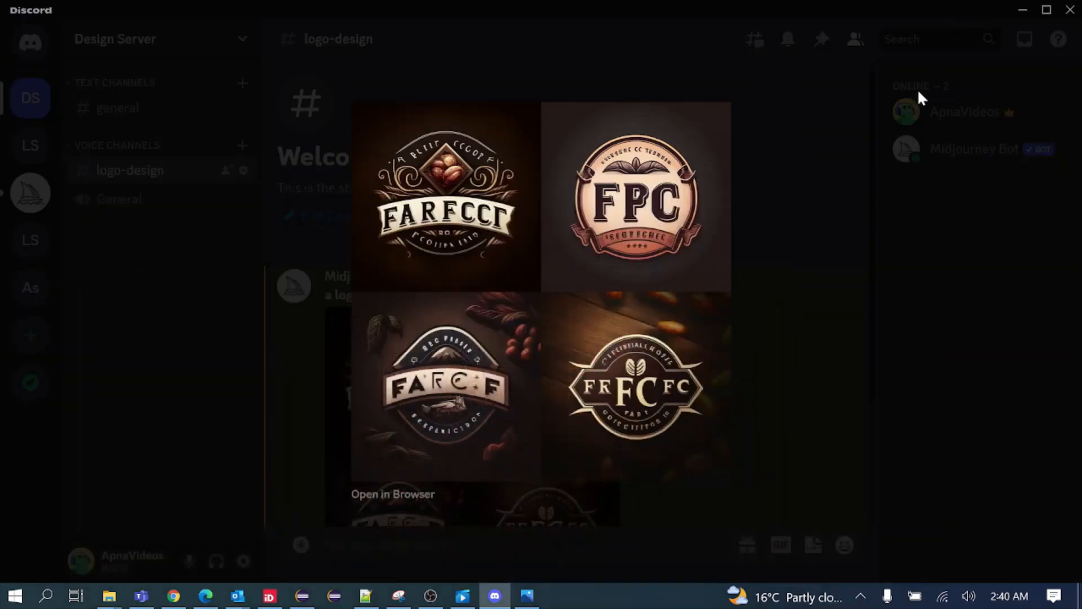
pyautogui.click(822, 276)
pyautogui.scroll(-3, 588, 368)
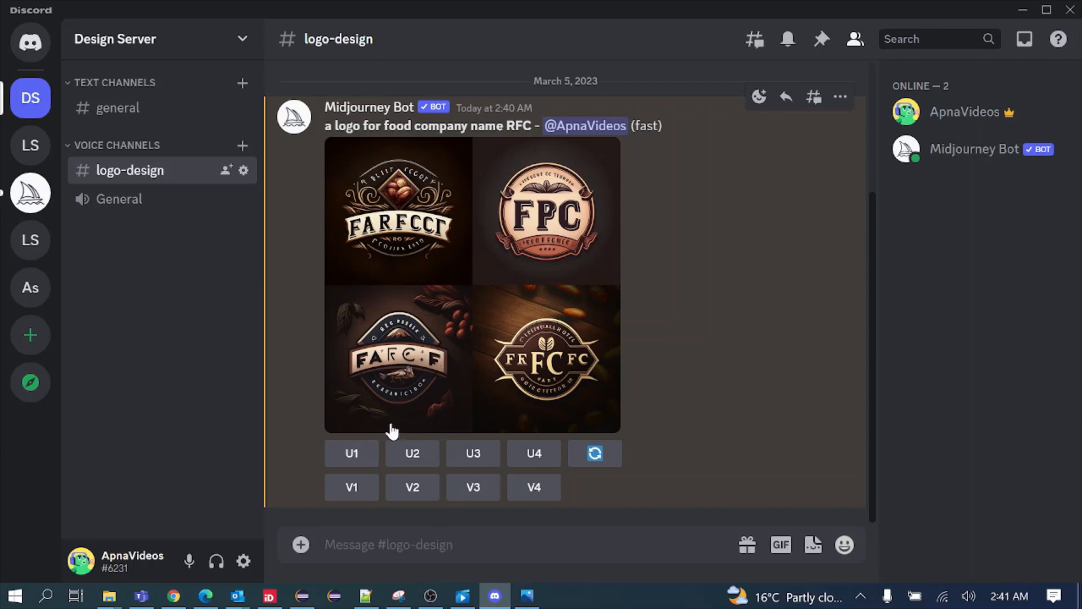
# Request upscales of all four logos in the generated RFC grid, from image 1 through image 4
pyautogui.click(353, 457)
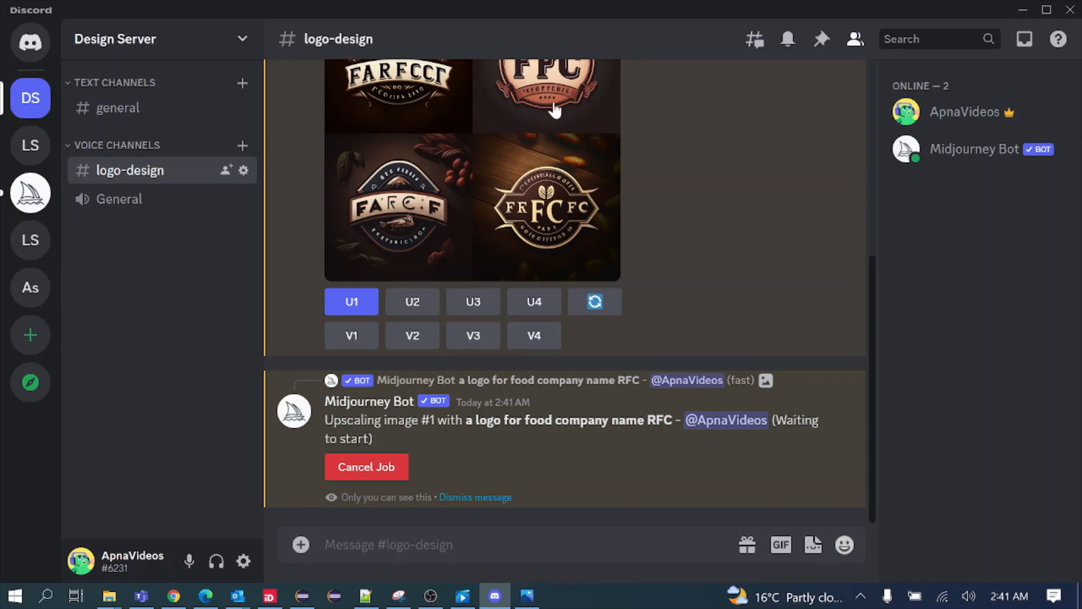
pyautogui.click(409, 309)
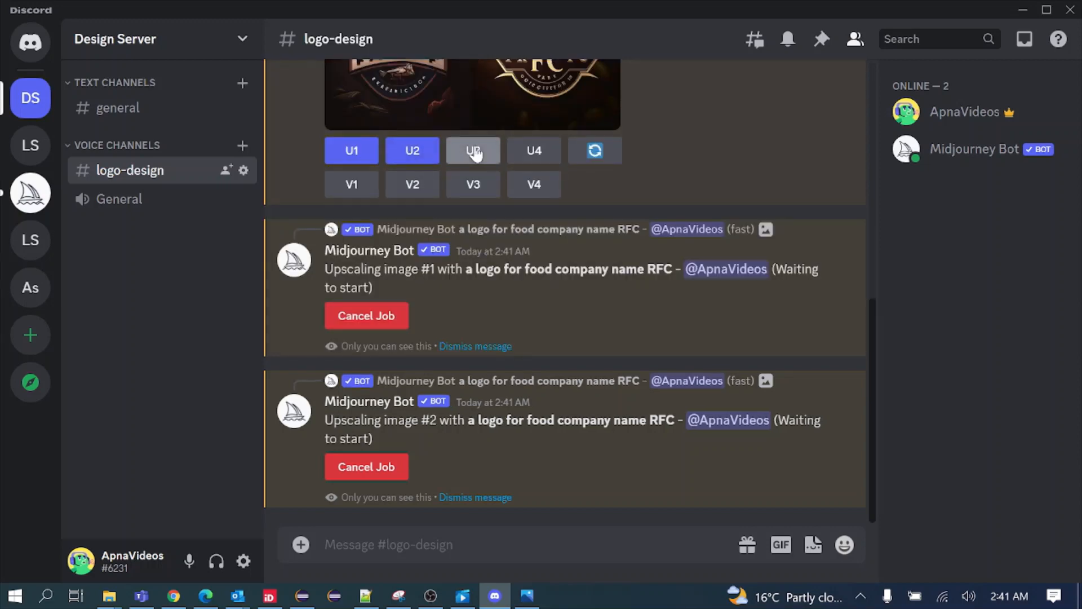
pyautogui.click(474, 151)
pyautogui.scroll(2, 546, 194)
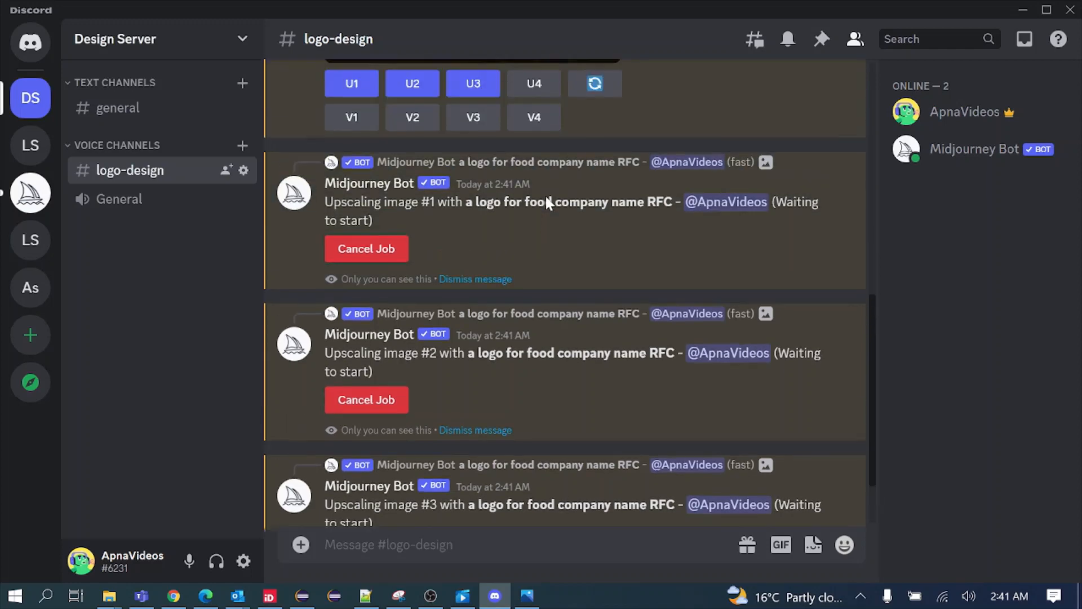
pyautogui.click(535, 85)
pyautogui.scroll(6, 544, 300)
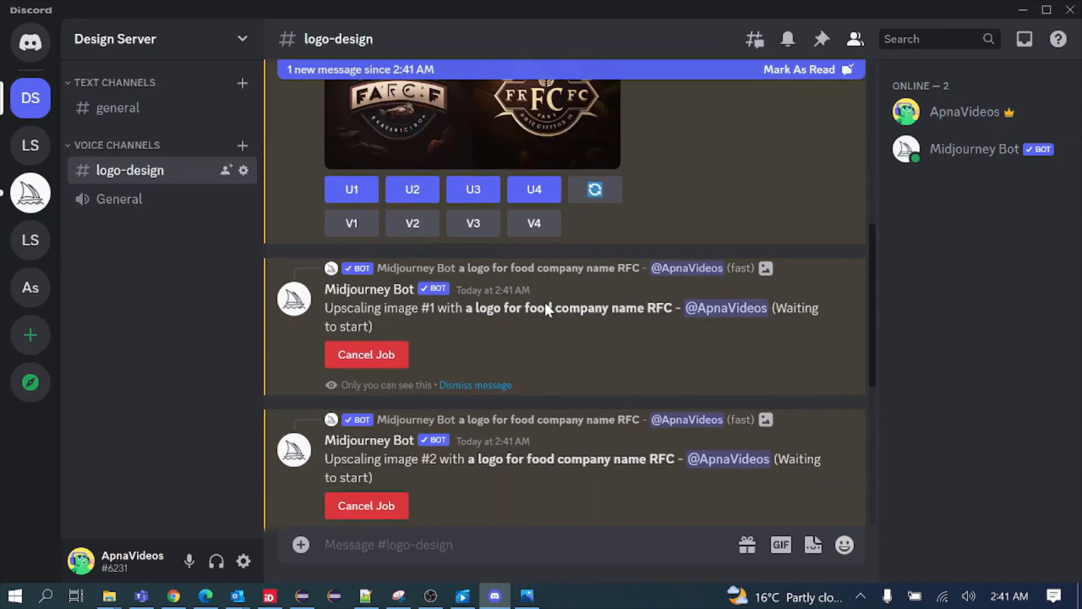
pyautogui.scroll(-10, 733, 364)
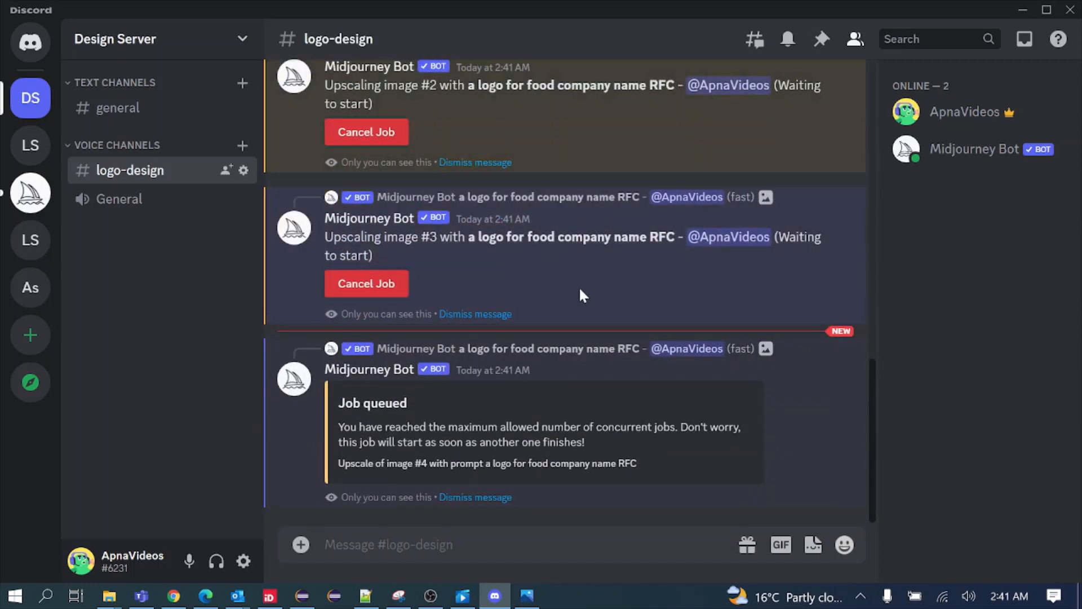
# Cancel the waiting upscale jobs for images #3 and #2 of the RFC logo grid
pyautogui.scroll(2, 582, 291)
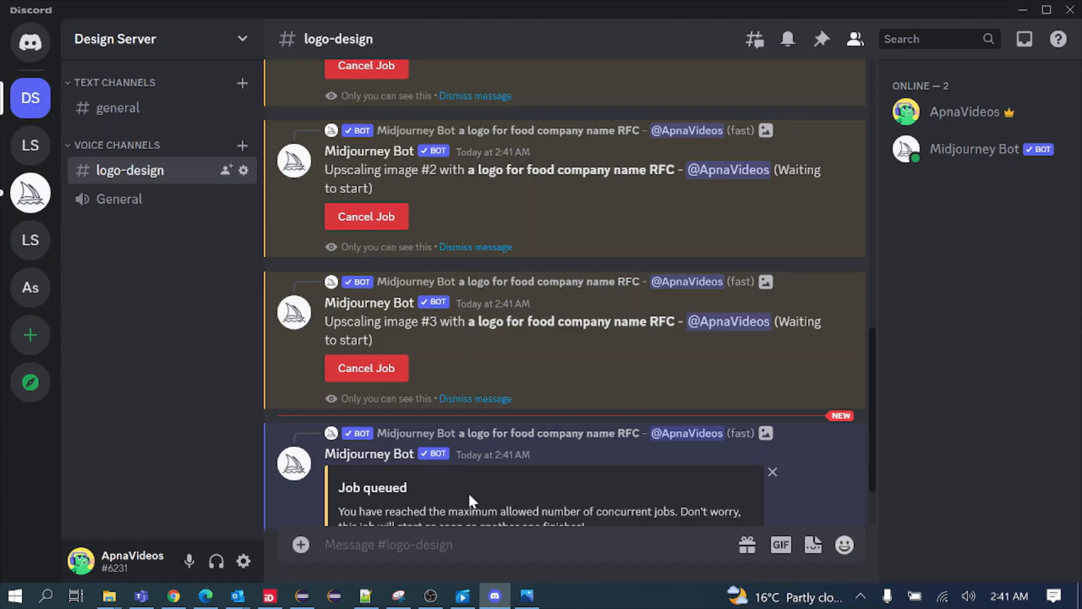
pyautogui.scroll(8, 469, 495)
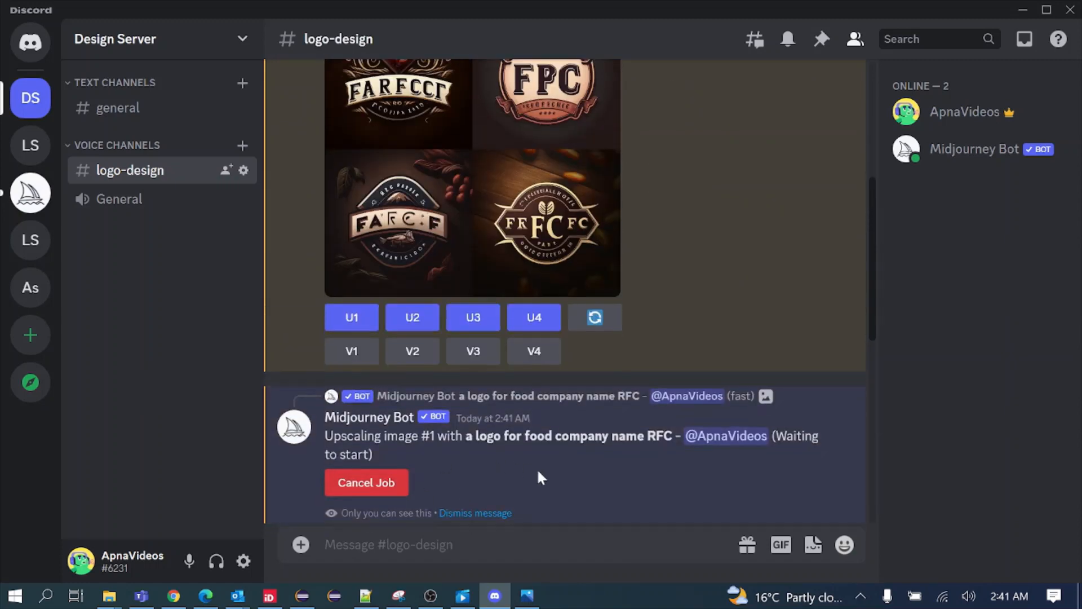
pyautogui.scroll(-7, 536, 468)
pyautogui.scroll(4, 536, 468)
pyautogui.scroll(6, 536, 468)
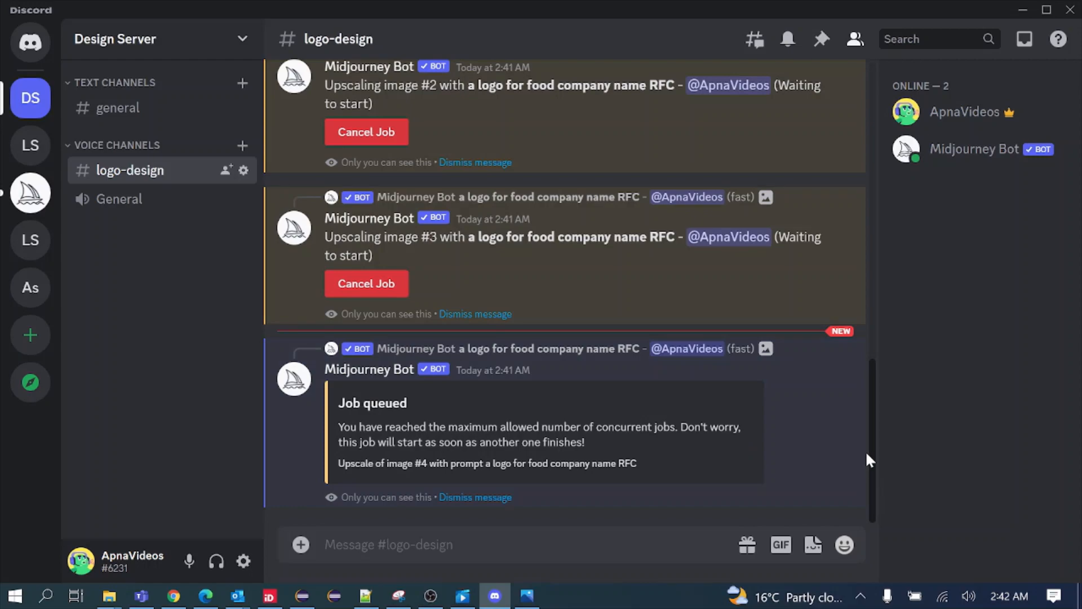
pyautogui.scroll(6, 851, 466)
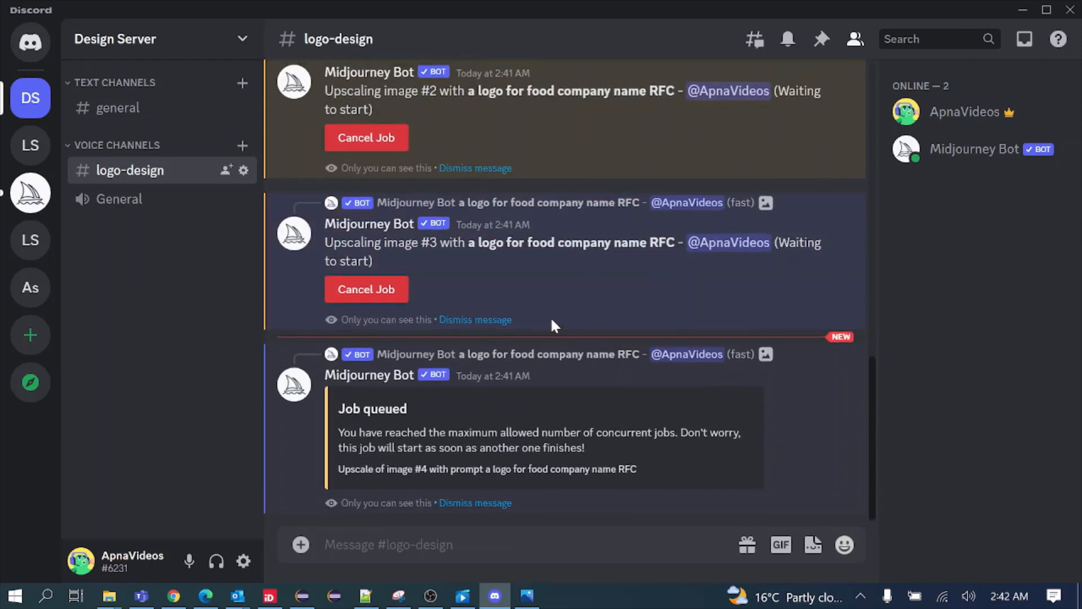
pyautogui.click(371, 374)
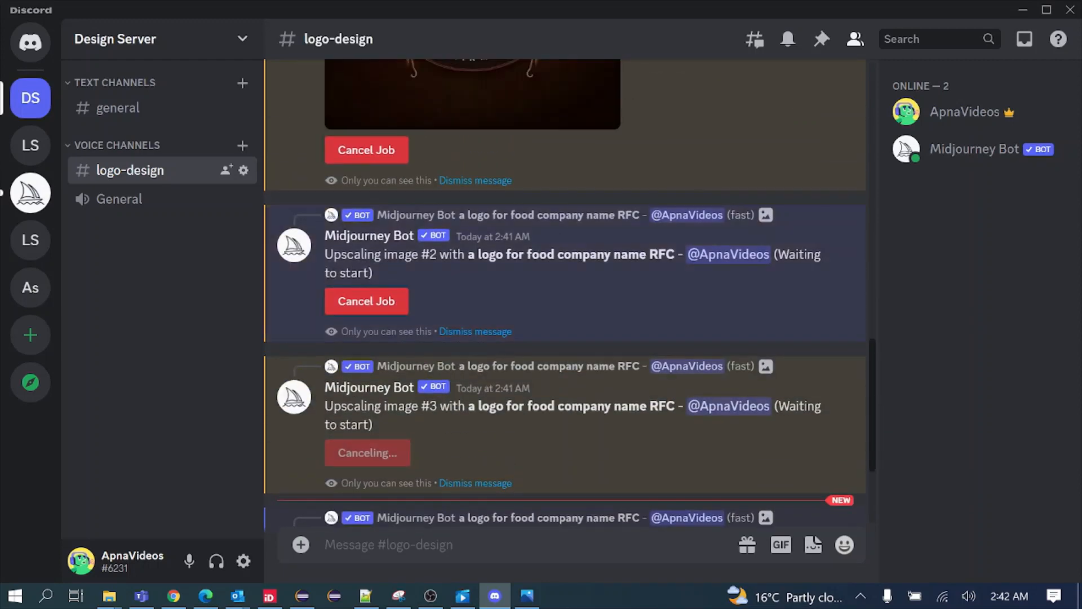
pyautogui.click(383, 309)
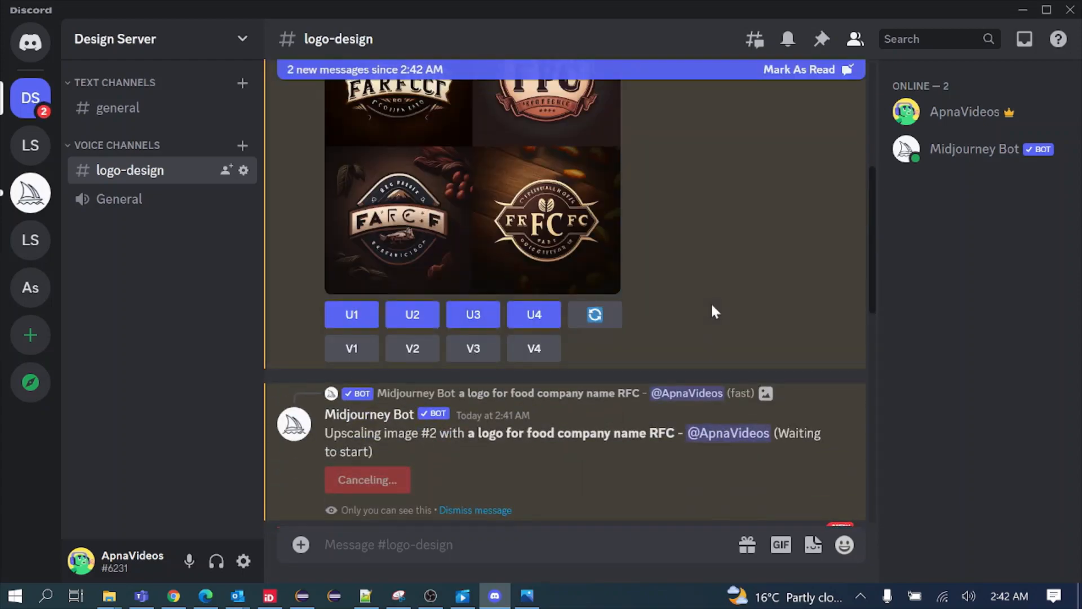
# Compare the upscaled first logo with the original grid and review its variation and upscale redo options
pyautogui.scroll(5, 711, 311)
pyautogui.scroll(-10, 712, 311)
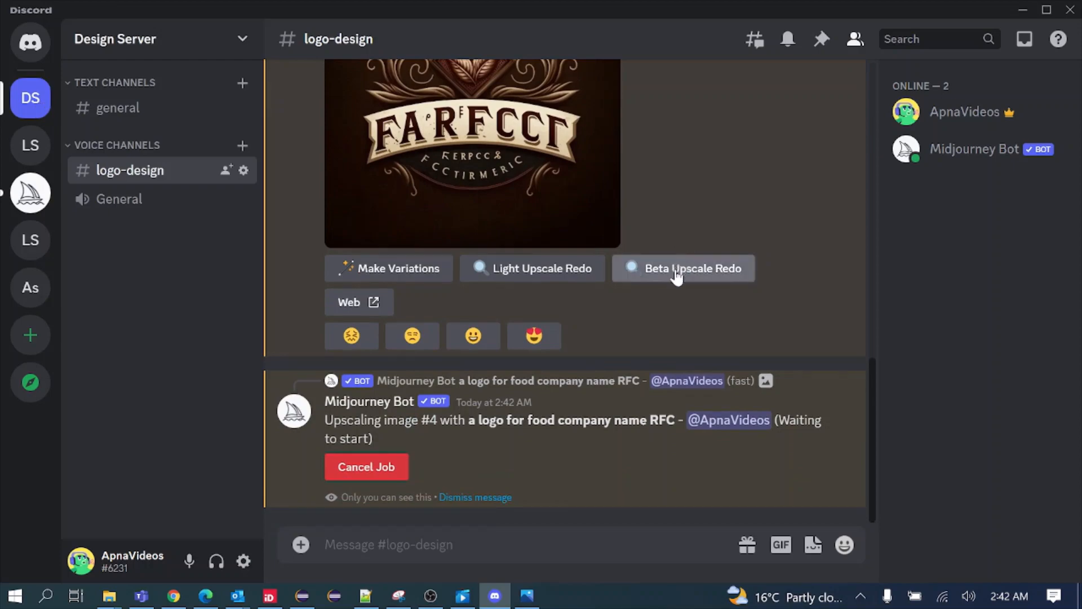
pyautogui.scroll(1, 668, 294)
pyautogui.scroll(-4, 669, 294)
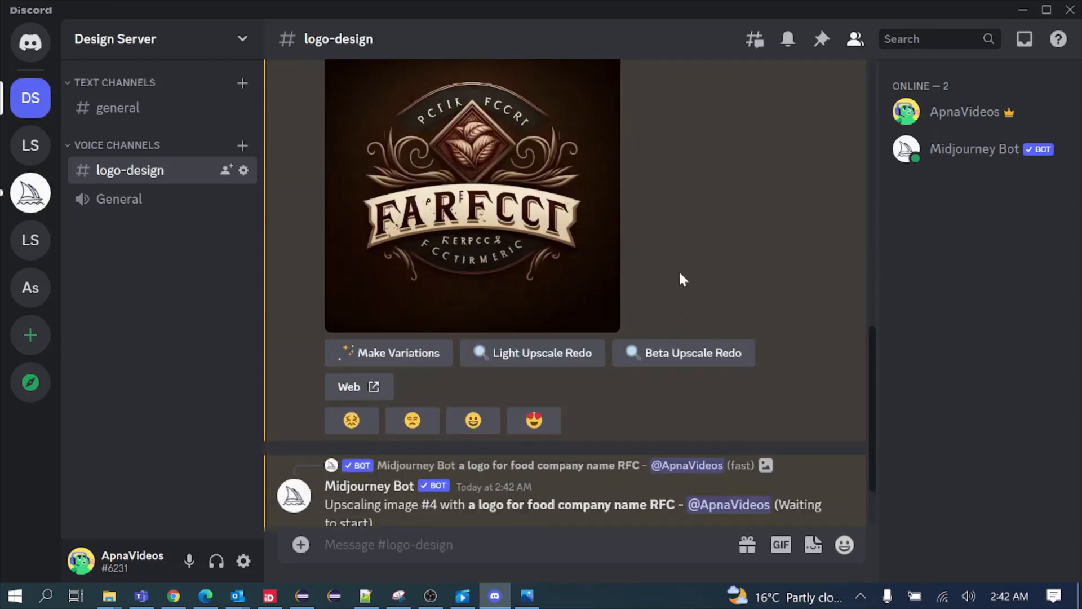
pyautogui.scroll(1, 688, 267)
pyautogui.scroll(10, 693, 275)
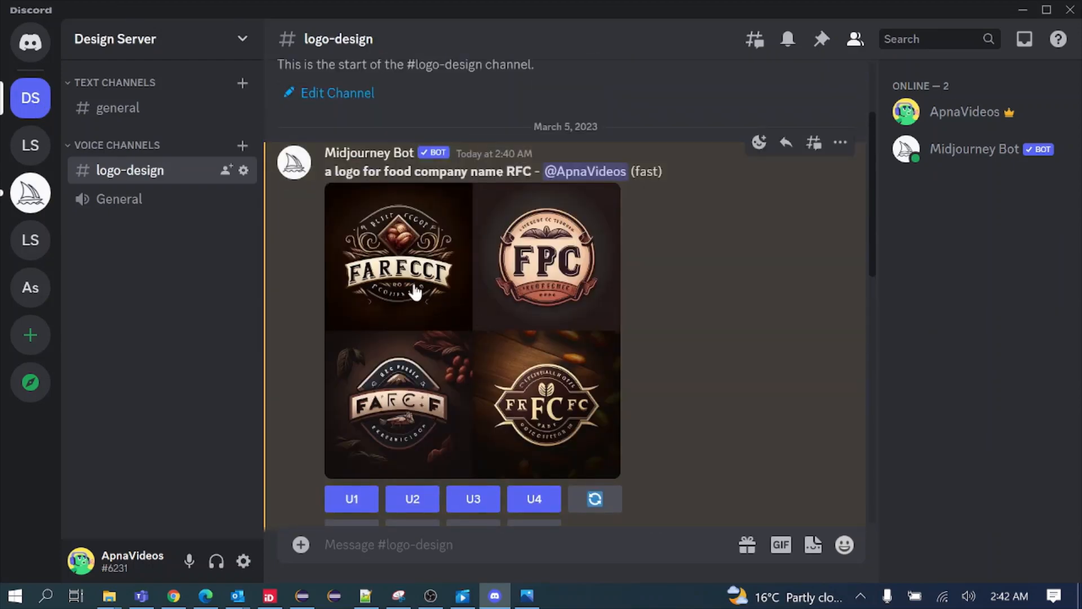
pyautogui.scroll(-2, 467, 271)
pyautogui.scroll(-6, 496, 330)
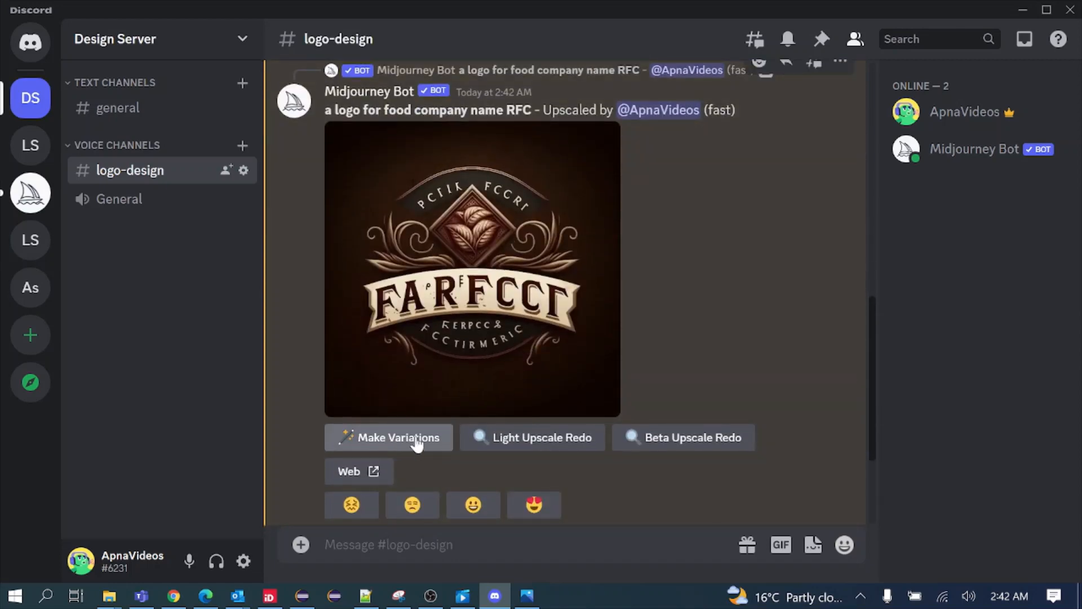
pyautogui.click(543, 448)
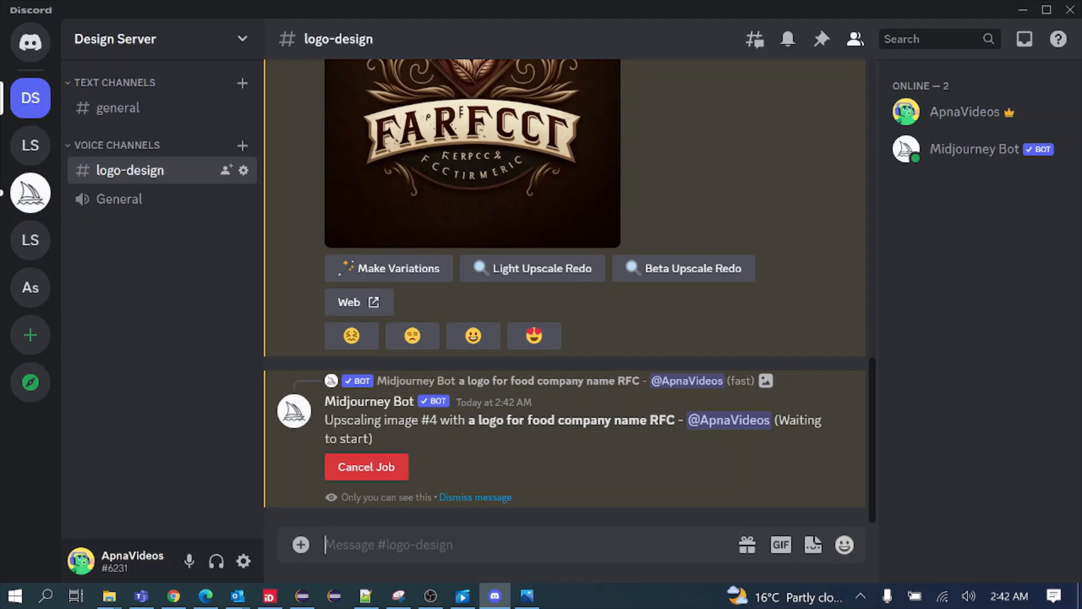
# Submit the /imagine prompt "A minimal vector logo design for a food branch called RFC, white background"
pyautogui.press('capslock')
pyautogui.write('/om')
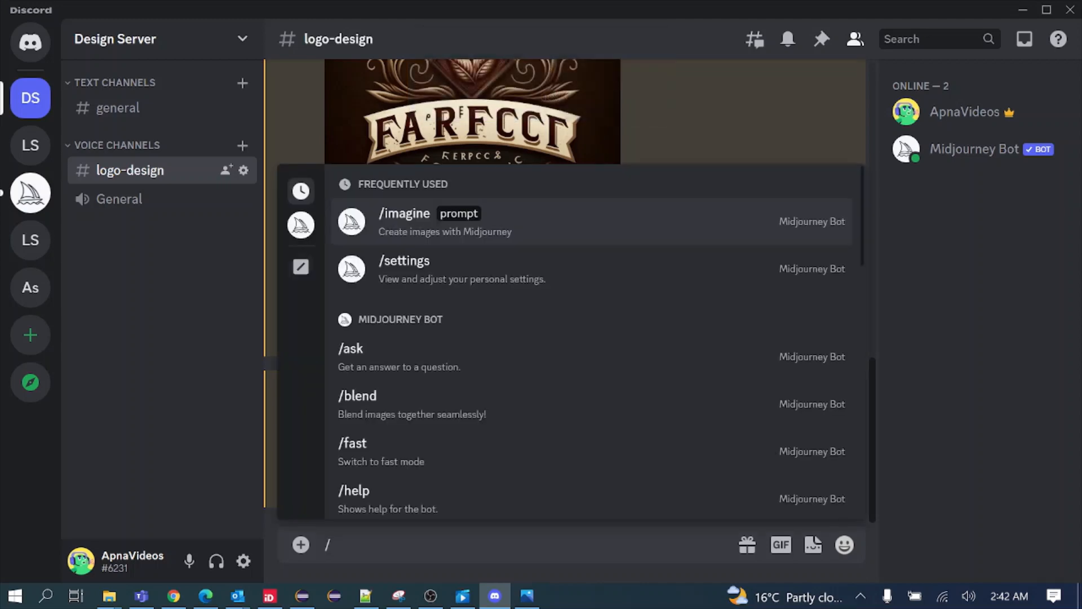
pyautogui.press('BackSpace')
pyautogui.press('BackSpace')
pyautogui.write('imag')
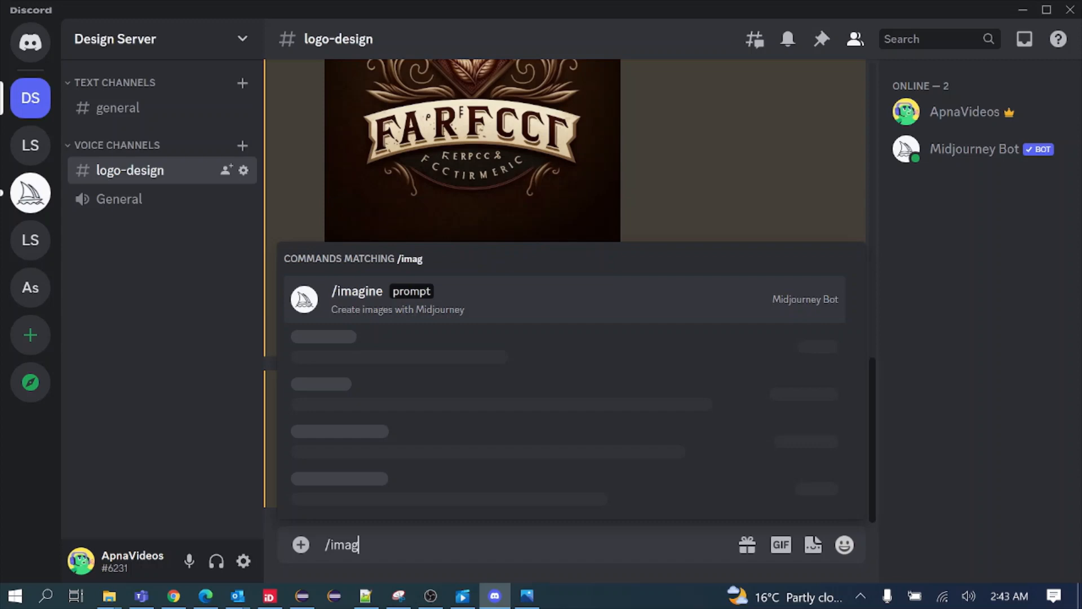
pyautogui.press('Tab')
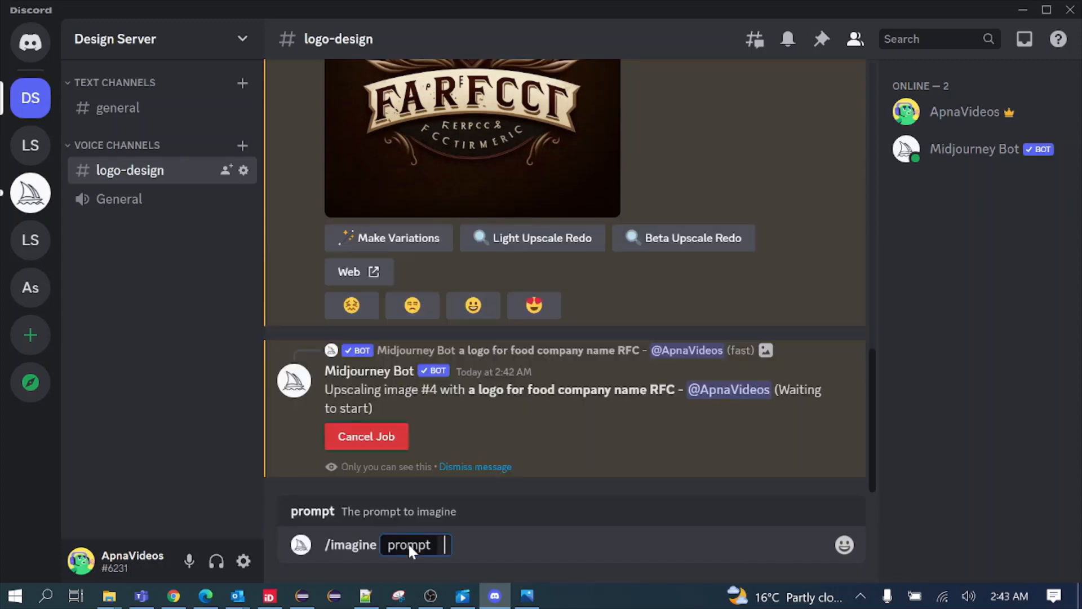
pyautogui.write('A minim')
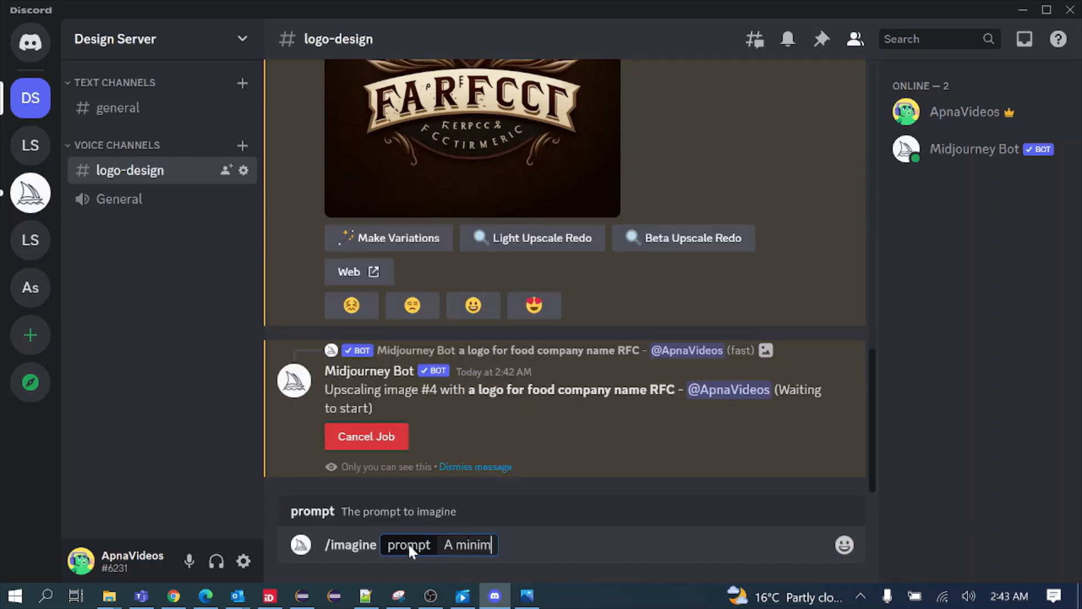
pyautogui.write('al vec')
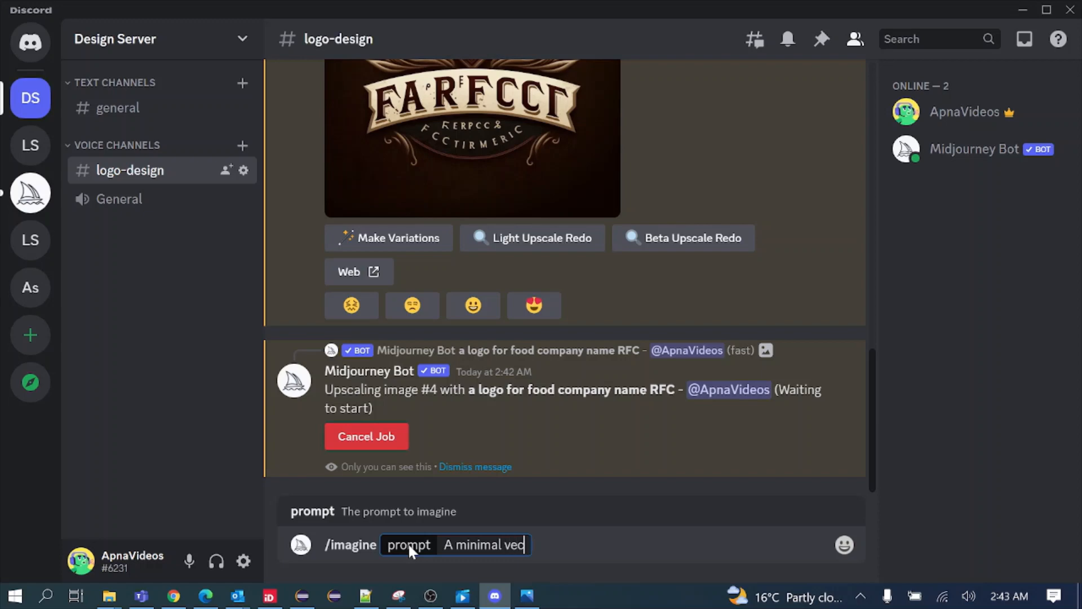
pyautogui.write('tor logo')
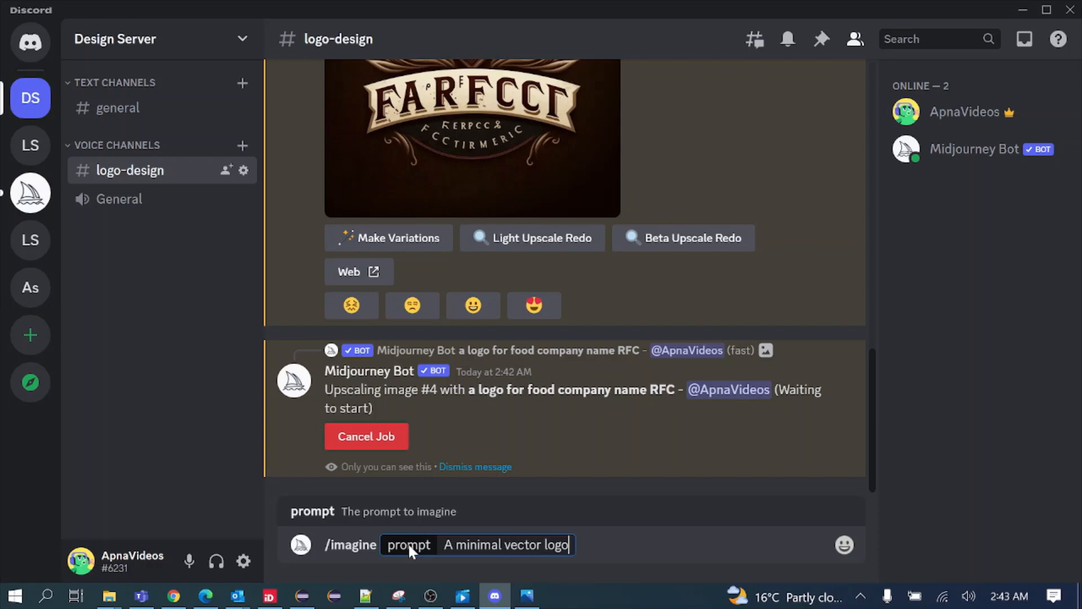
pyautogui.write(' design ')
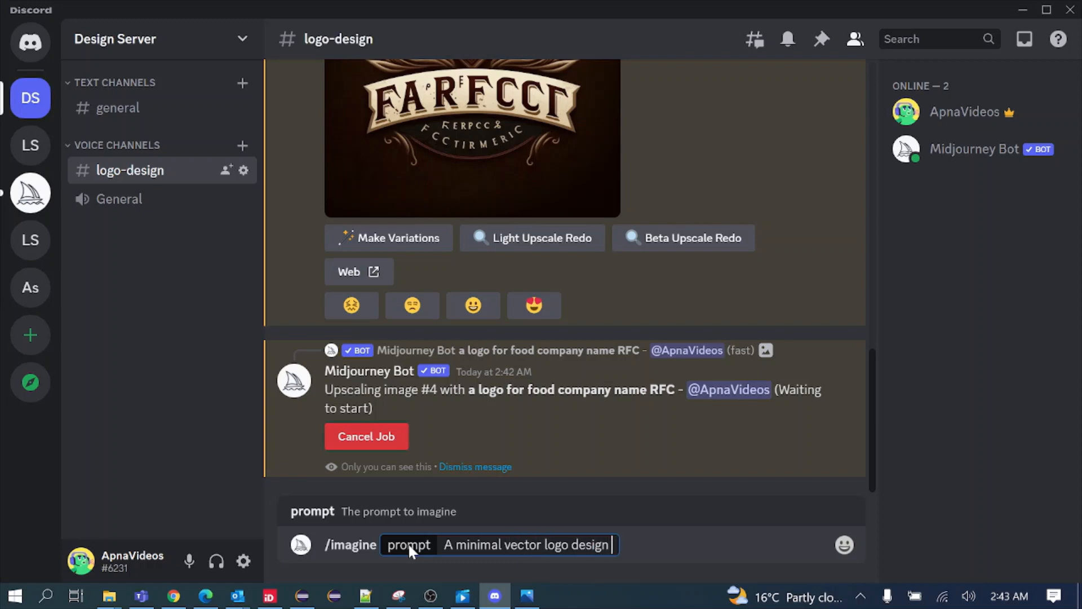
pyautogui.write('for a')
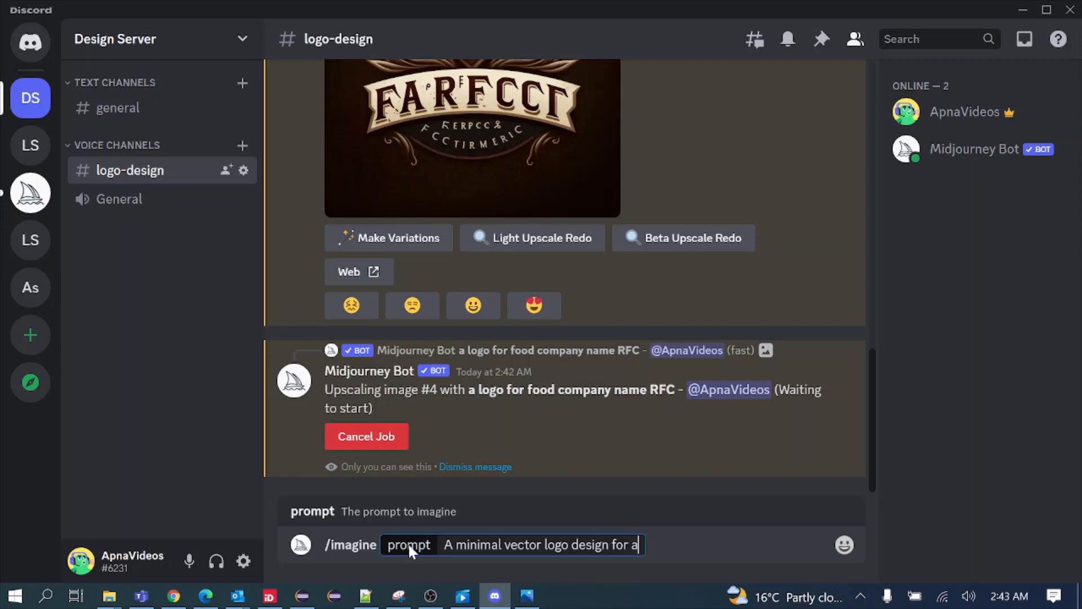
pyautogui.write(' food br')
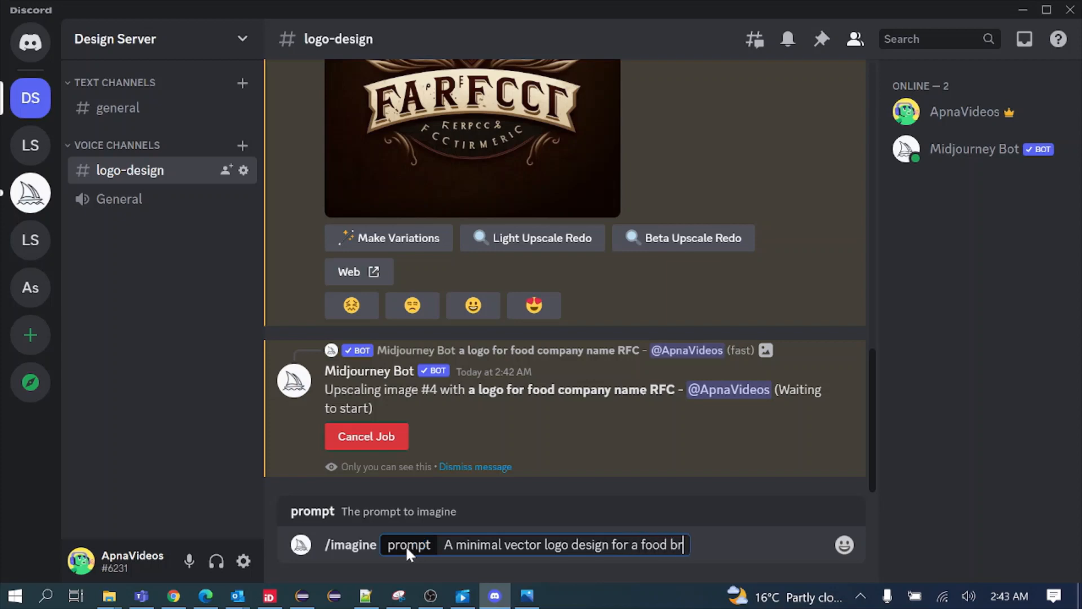
pyautogui.write('andh ')
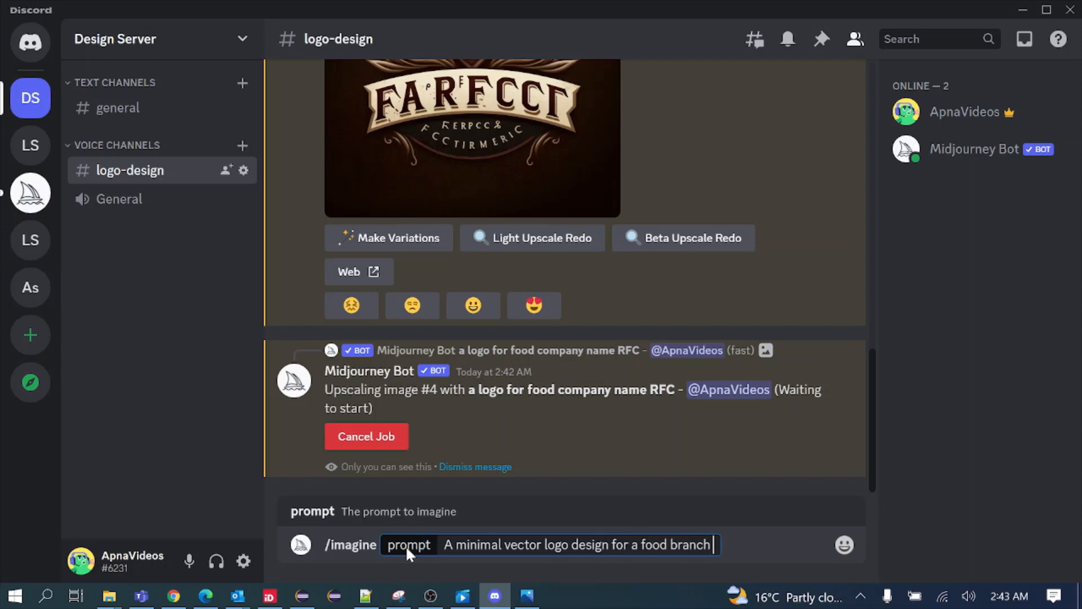
pyautogui.write('called')
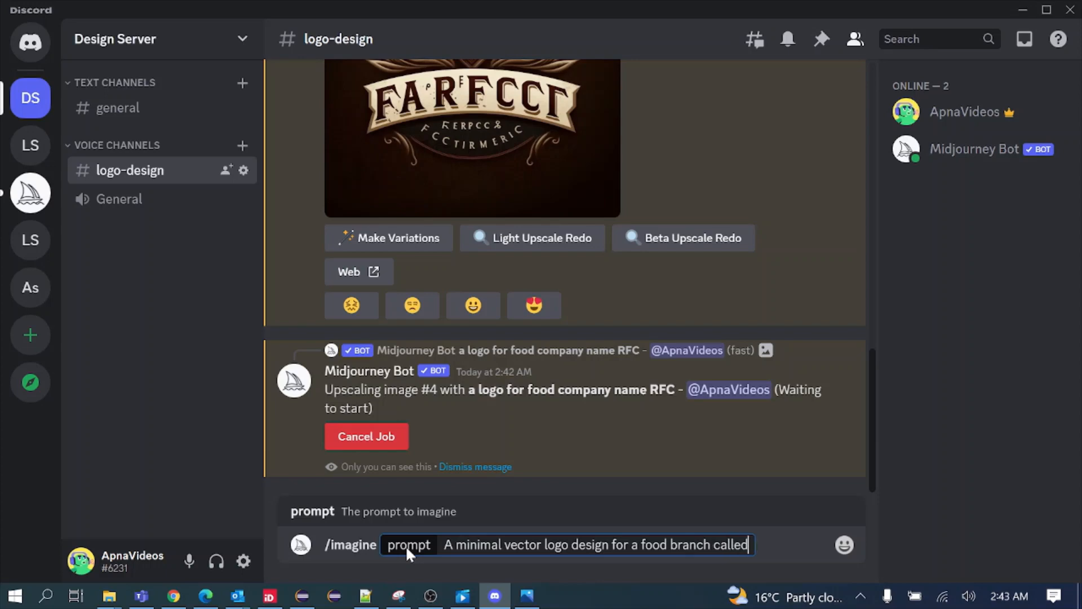
pyautogui.press('capslock')
pyautogui.write('RFC')
pyautogui.press('capslock')
pyautogui.write(',')
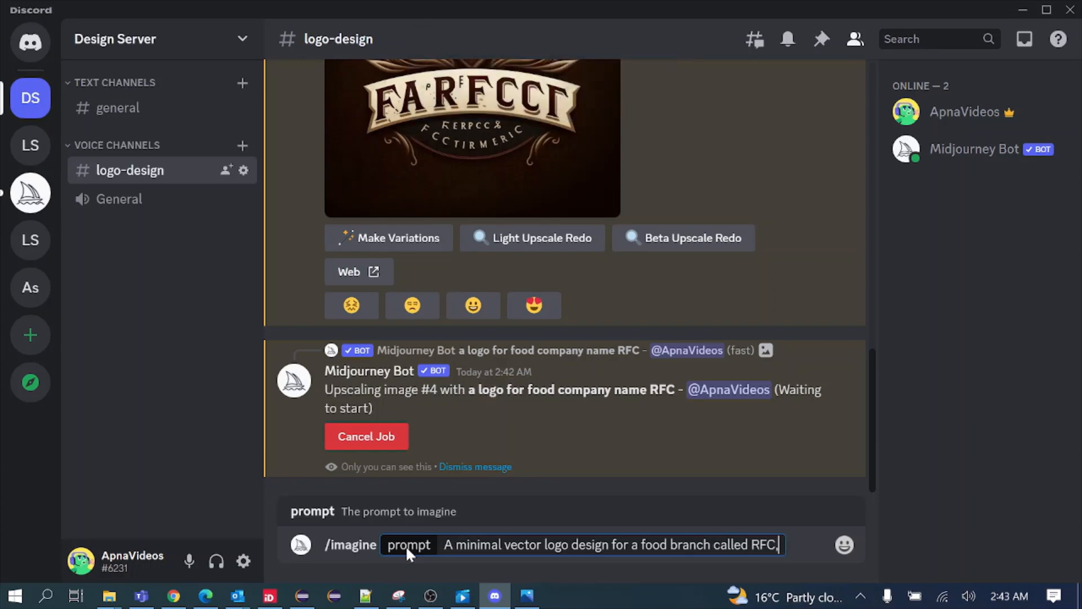
pyautogui.write(' whie')
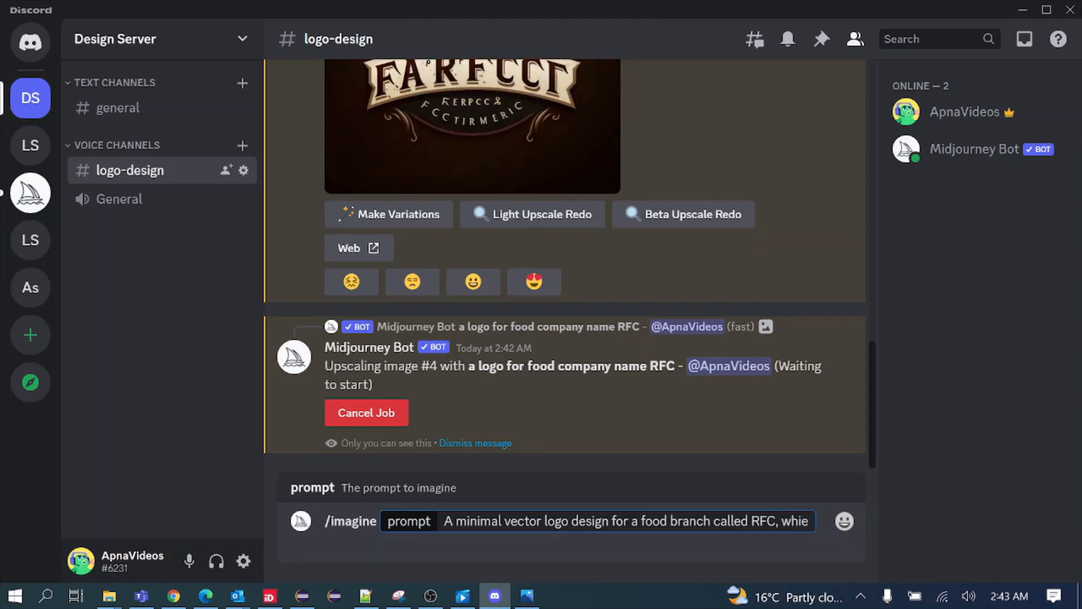
pyautogui.press('BackSpace')
pyautogui.write('te bac')
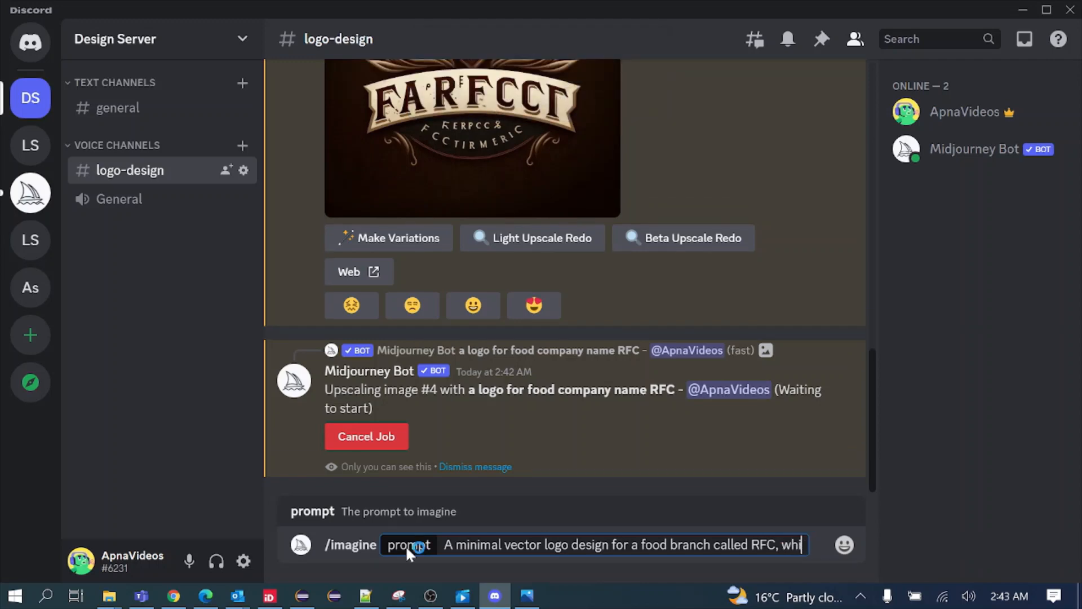
pyautogui.write('kground')
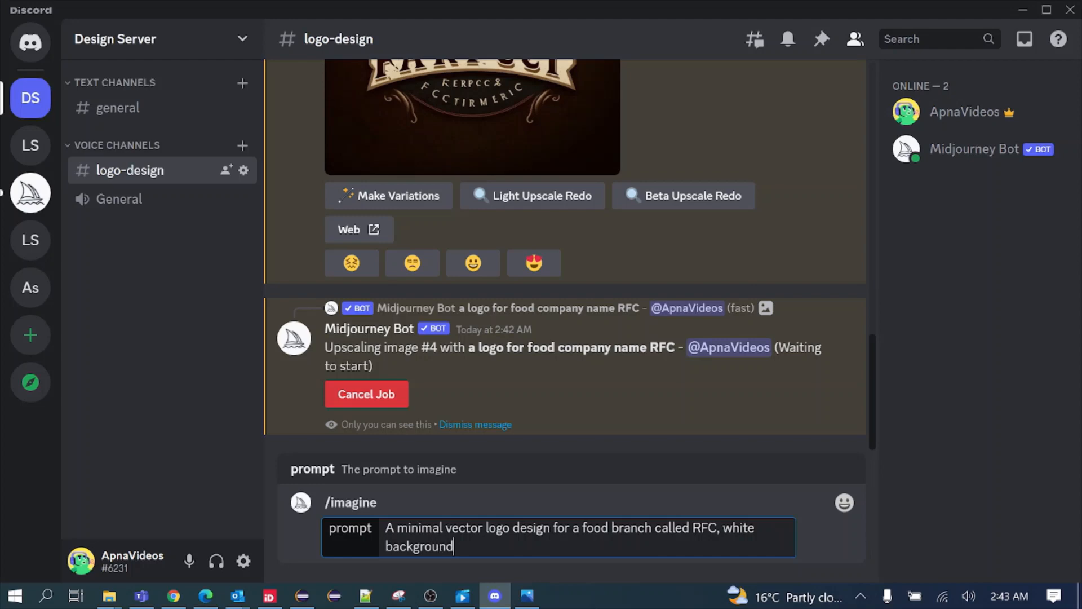
pyautogui.press('Return')
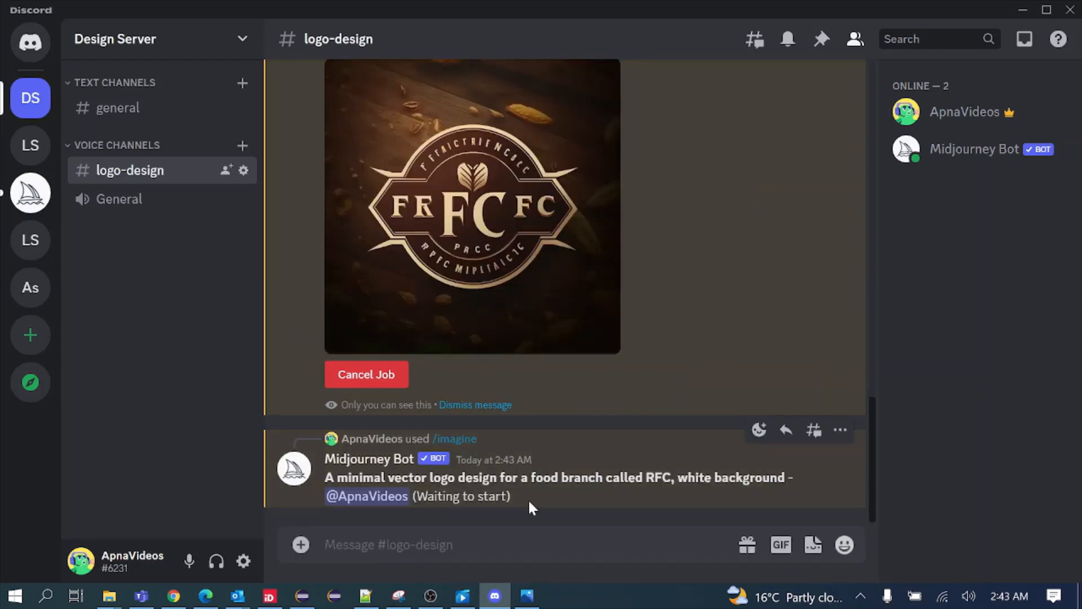
# Review the upscaled logos from the first RFC prompt and the progress of the minimal vector logo grid
pyautogui.scroll(10, 672, 380)
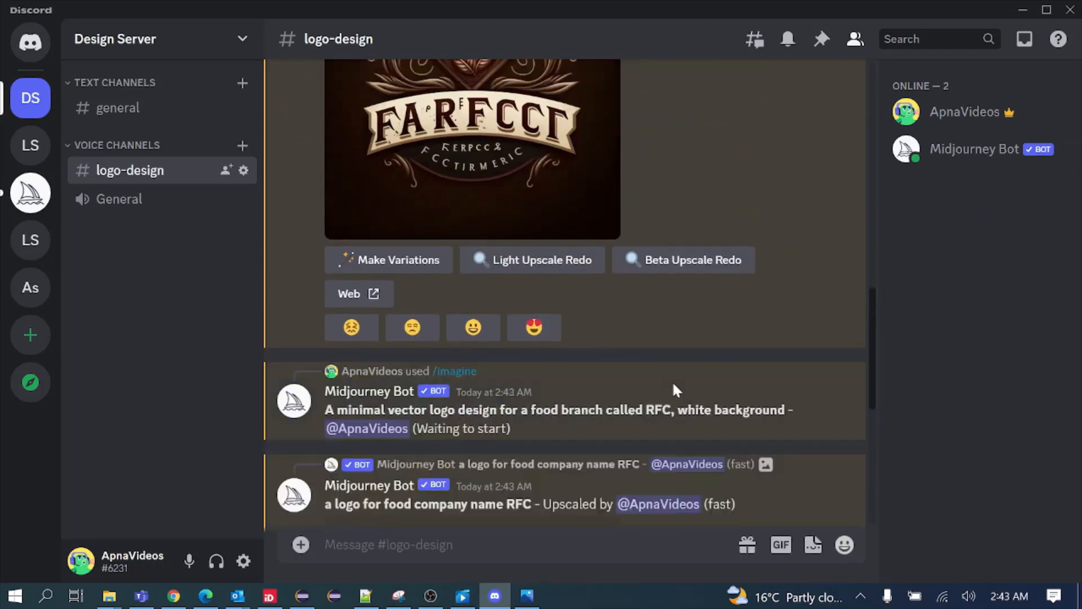
pyautogui.scroll(-10, 673, 386)
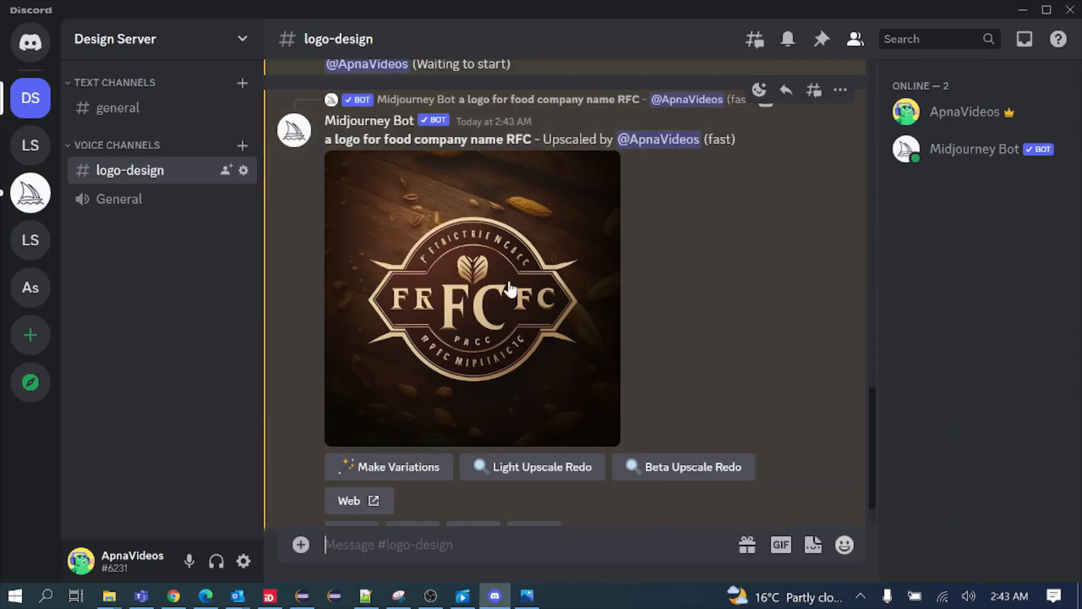
pyautogui.scroll(10, 622, 361)
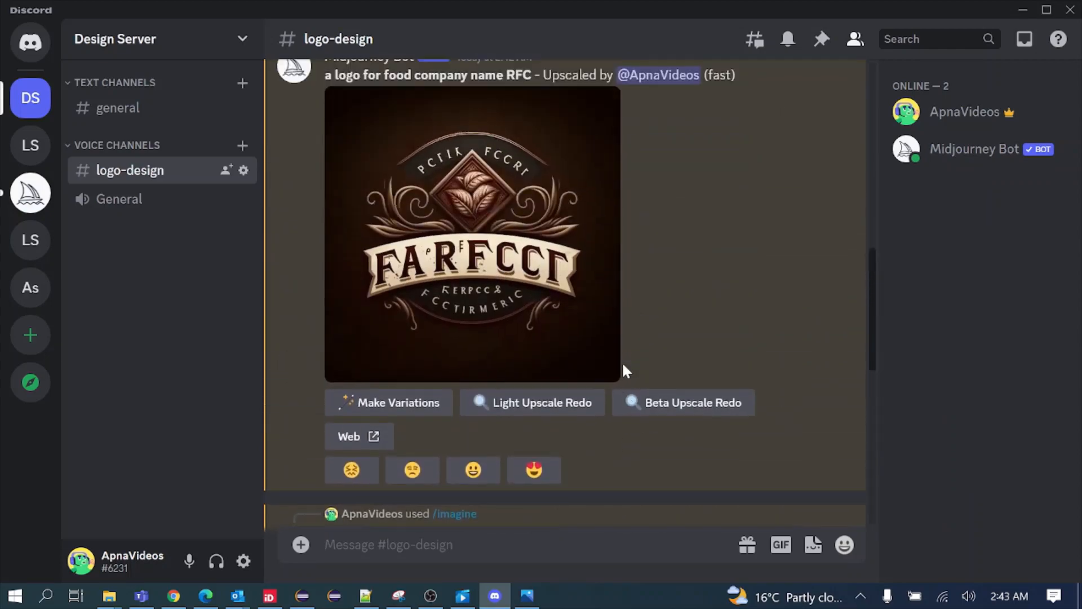
pyautogui.scroll(10, 624, 367)
pyautogui.scroll(-10, 624, 366)
pyautogui.scroll(5, 663, 279)
pyautogui.scroll(-10, 663, 279)
pyautogui.scroll(-5, 662, 283)
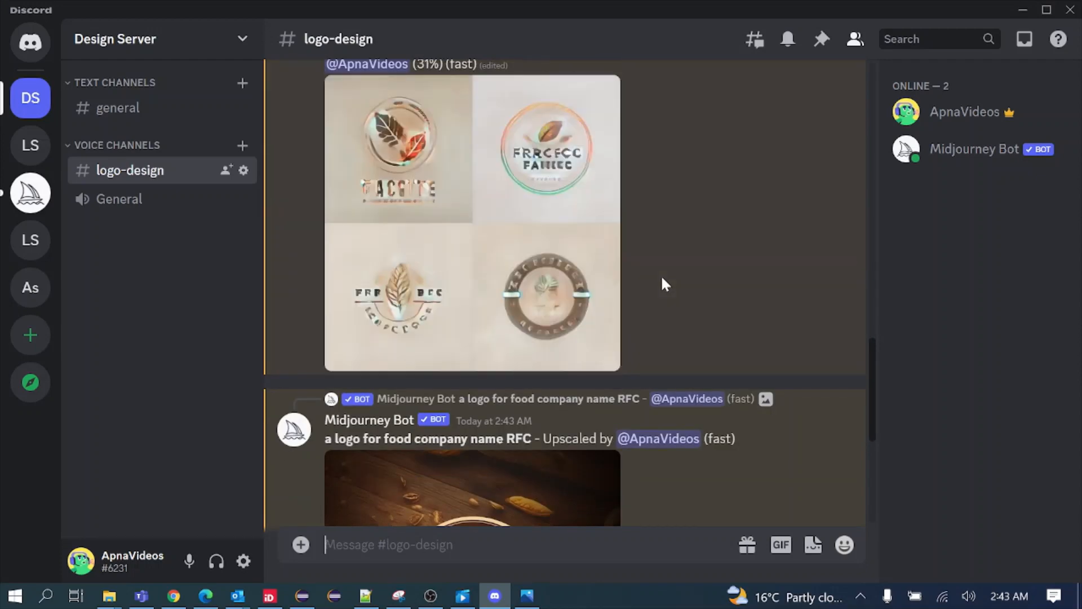
# Check the finished minimal vector RFC logo grid and request an upscale of image 1
pyautogui.scroll(-5, 476, 372)
pyautogui.scroll(7, 769, 384)
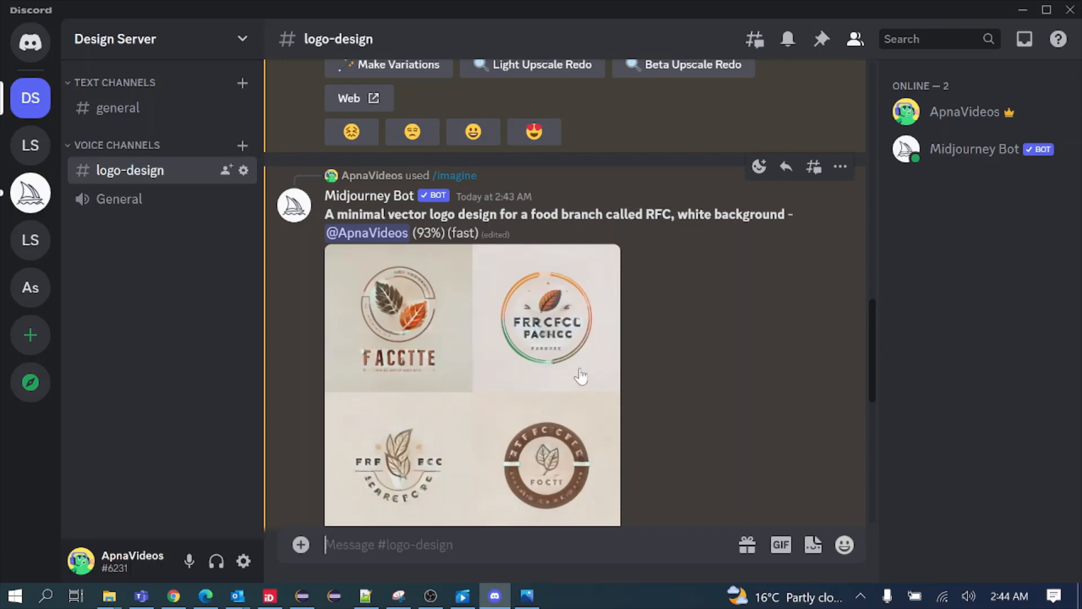
pyautogui.scroll(-6, 726, 346)
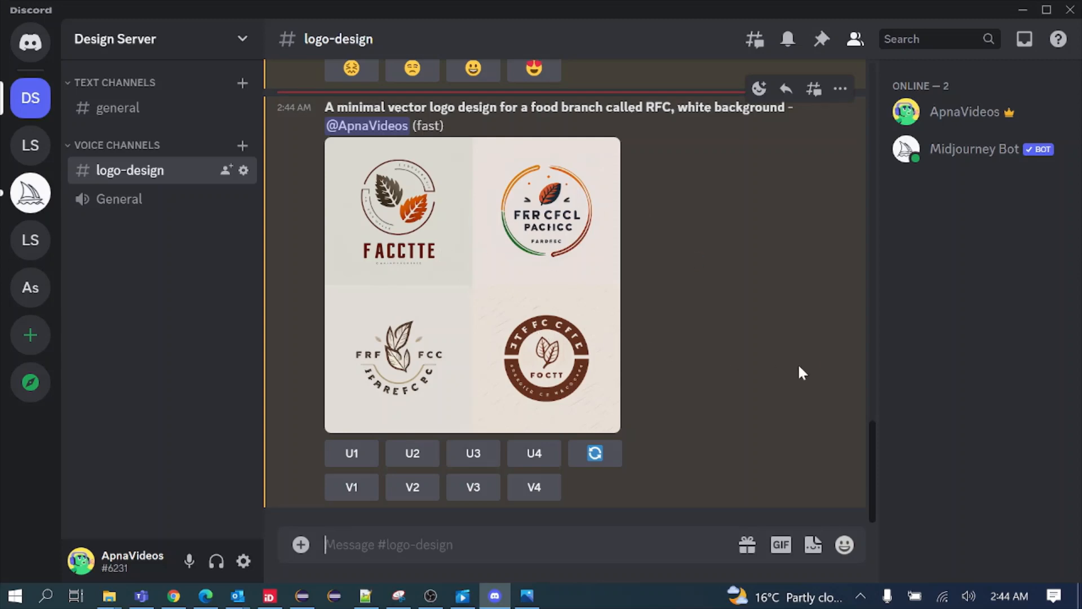
pyautogui.click(353, 454)
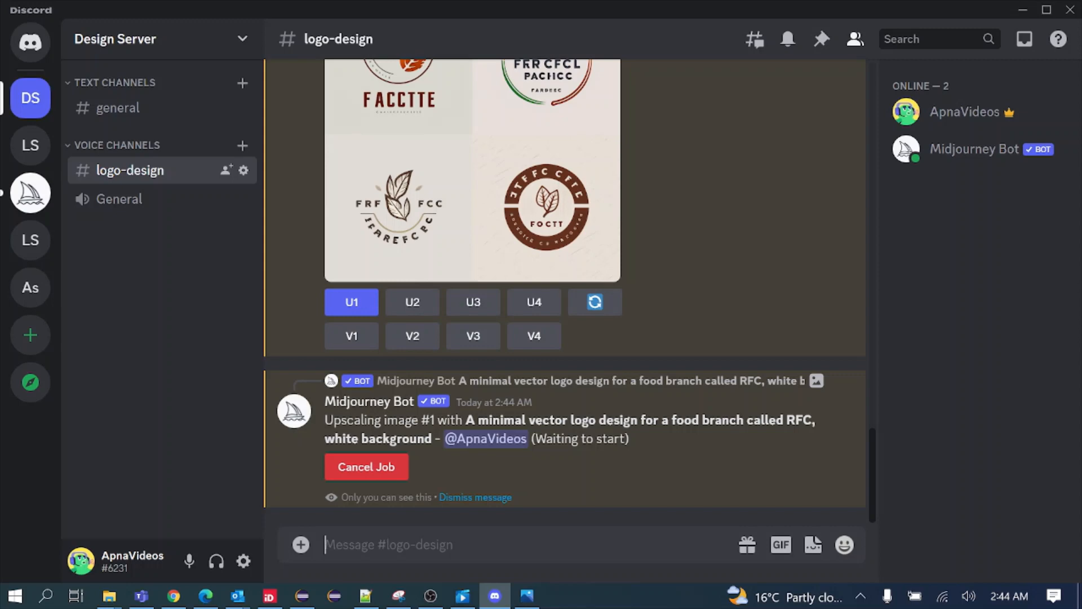
# Submit the /imagine prompt "A simple vector logo design for afood company called RFC, white background"
pyautogui.write('/imag')
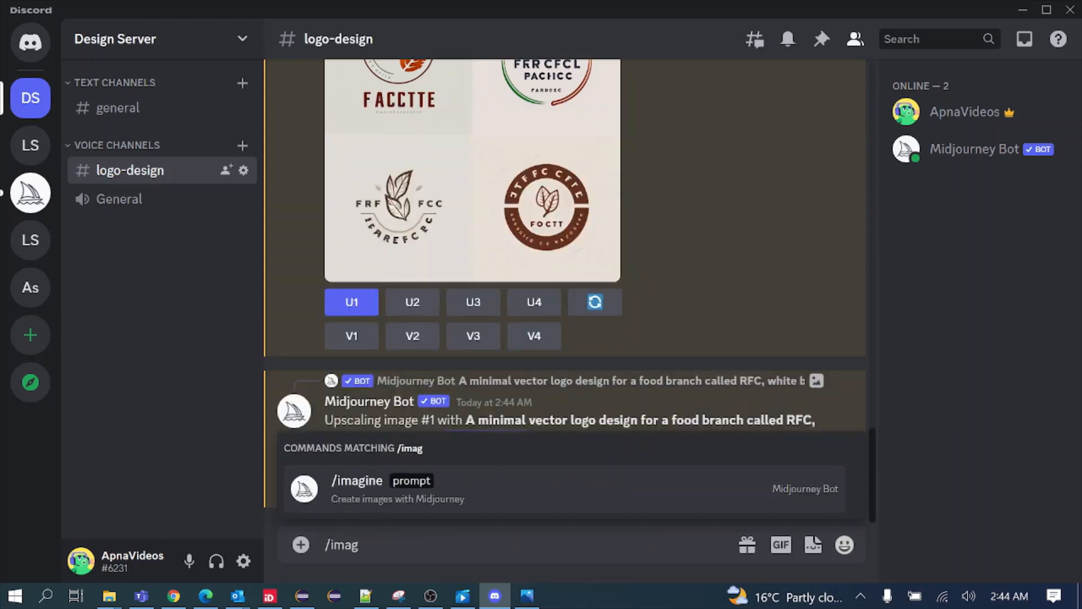
pyautogui.press('Tab')
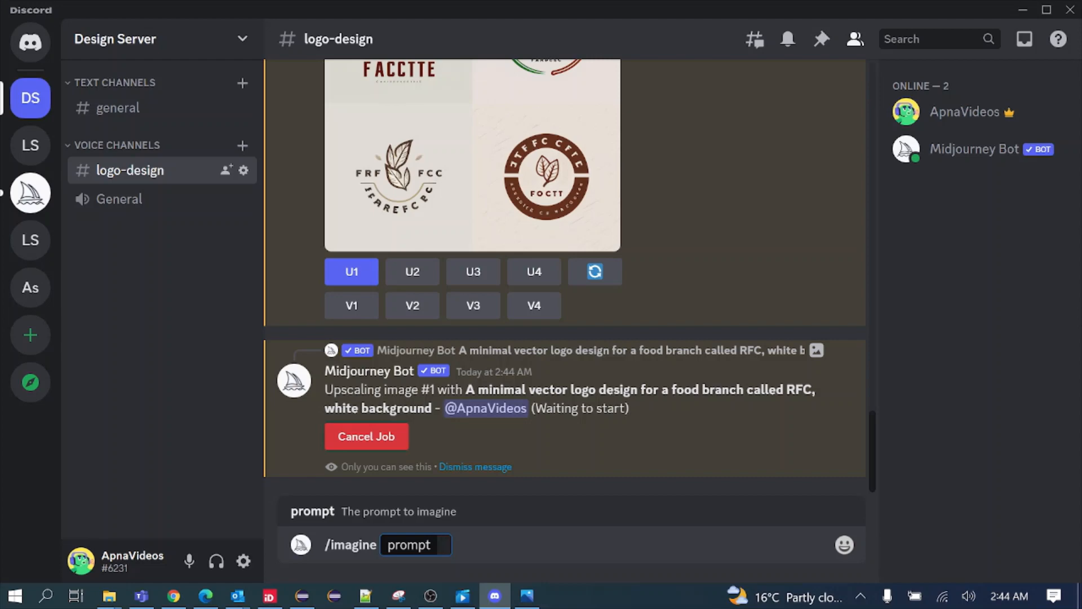
pyautogui.write('A simple vec')
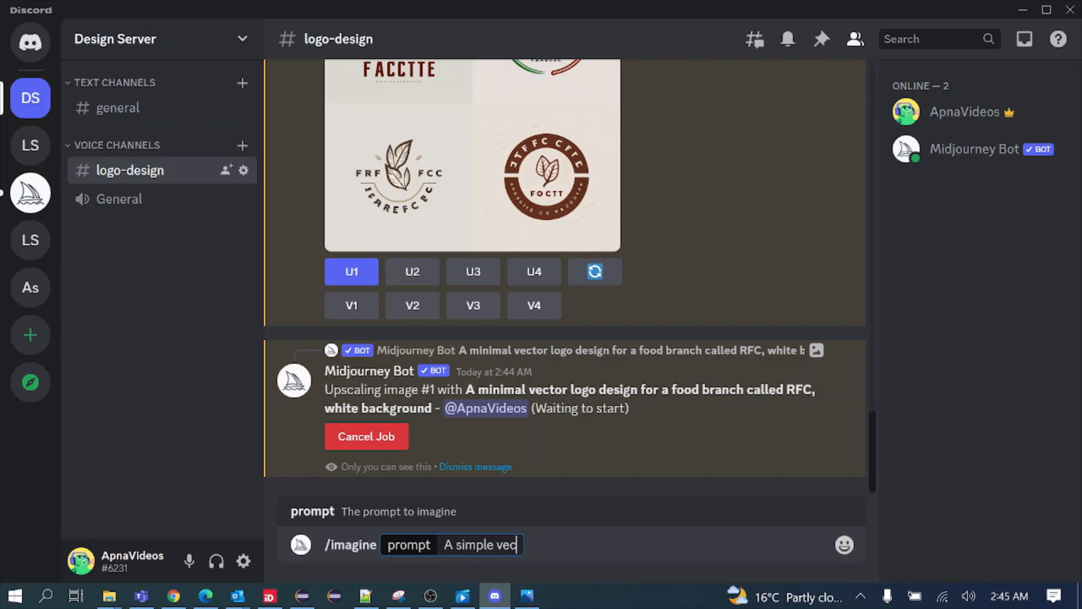
pyautogui.write('tor lo')
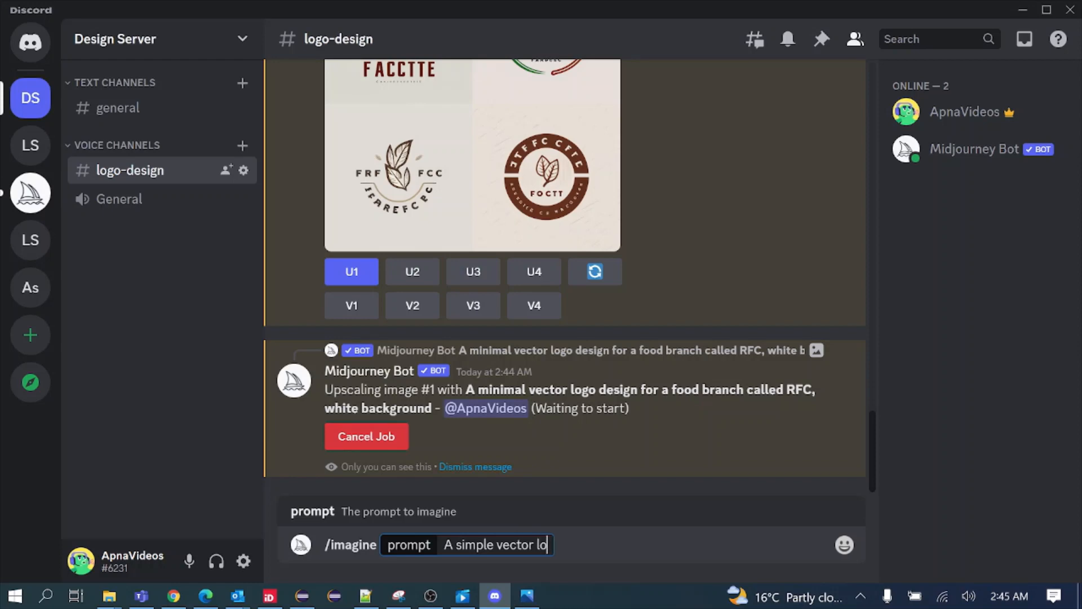
pyautogui.write('go design foa')
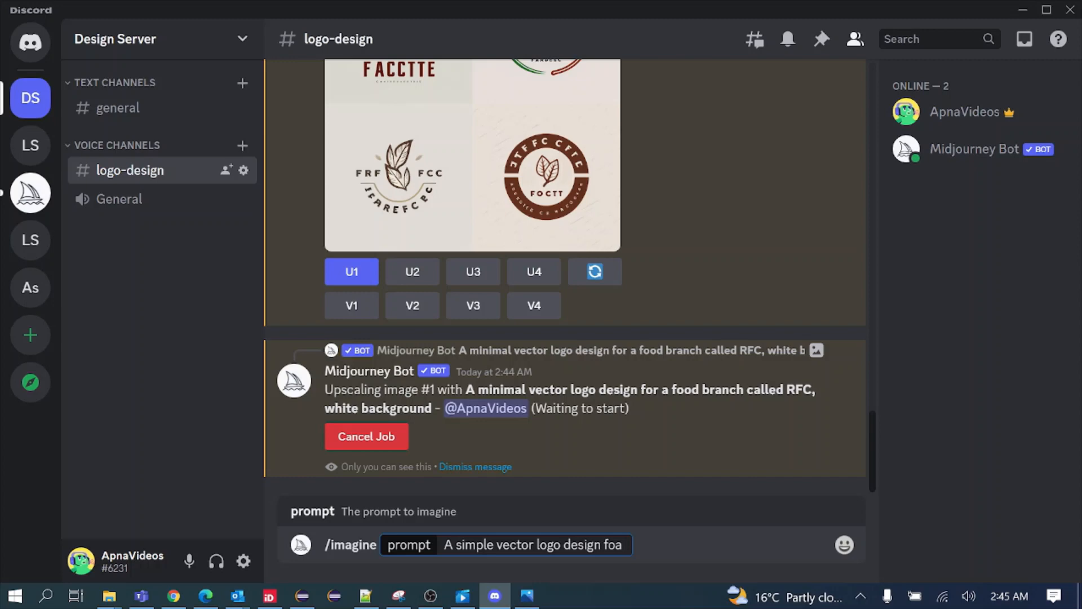
pyautogui.press('BackSpace')
pyautogui.write('r afoo')
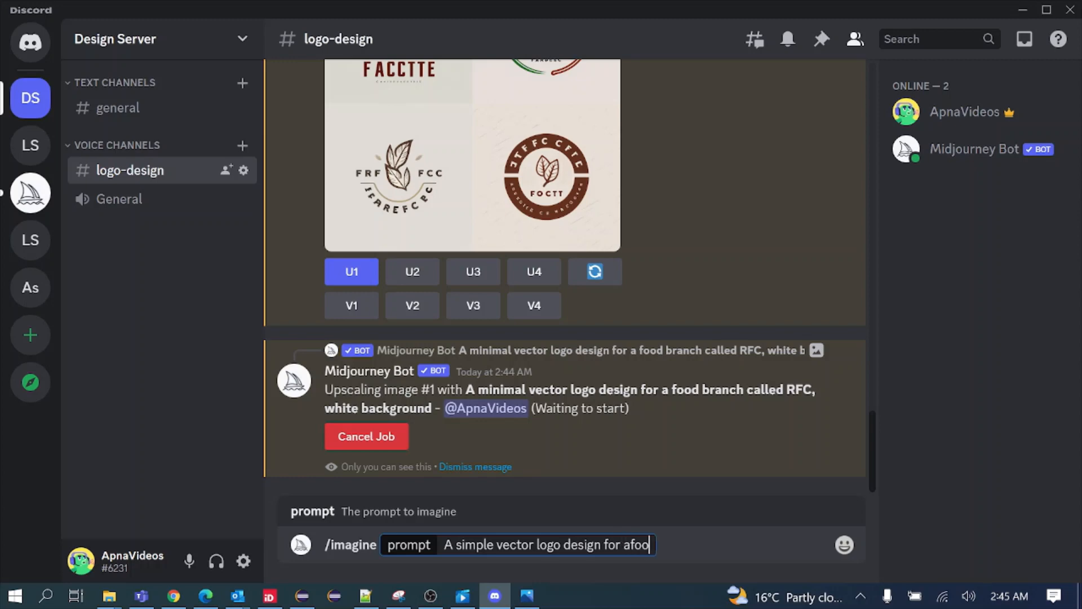
pyautogui.write('d compan')
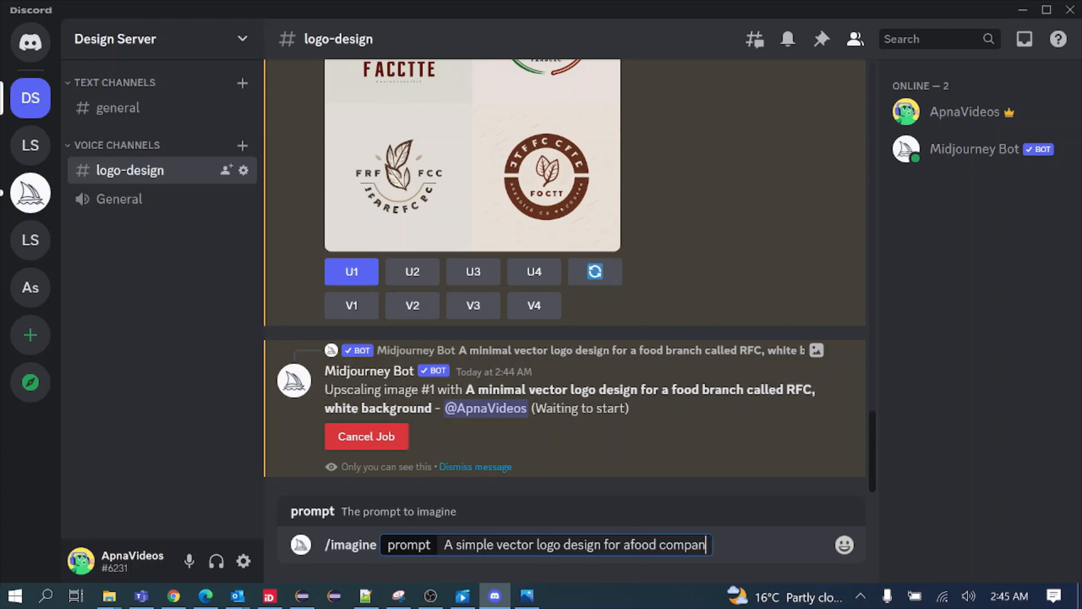
pyautogui.write('y called')
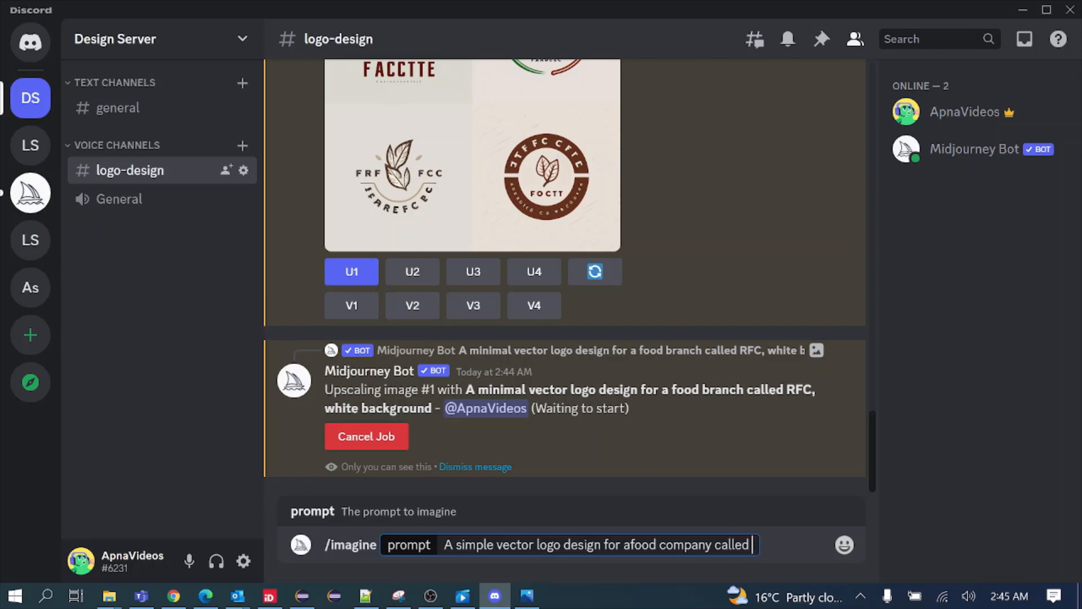
pyautogui.press('capslock')
pyautogui.write('RFC,')
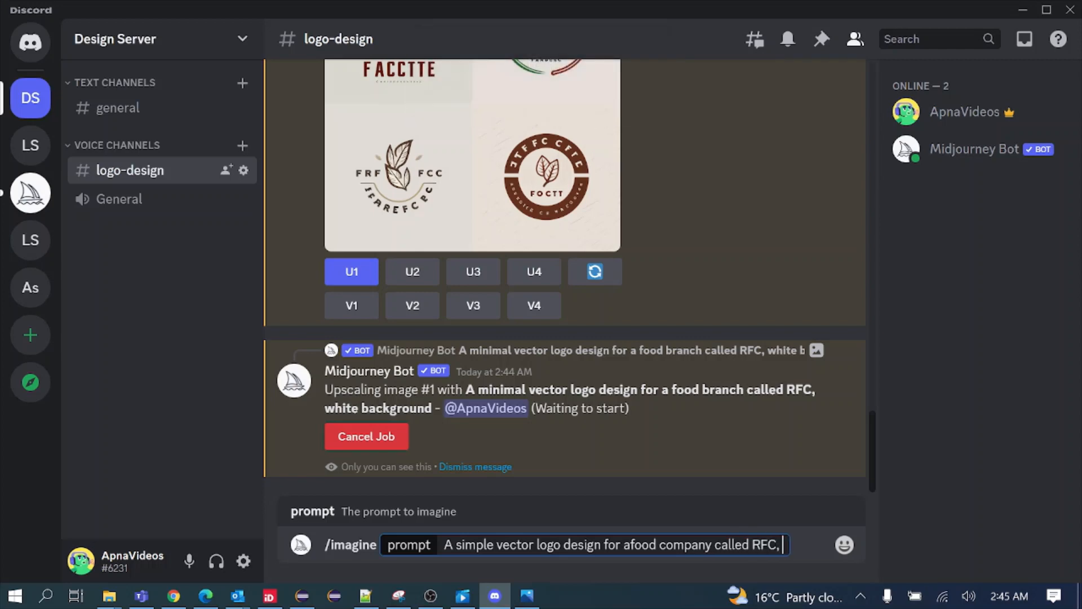
pyautogui.press('capslock')
pyautogui.write('white')
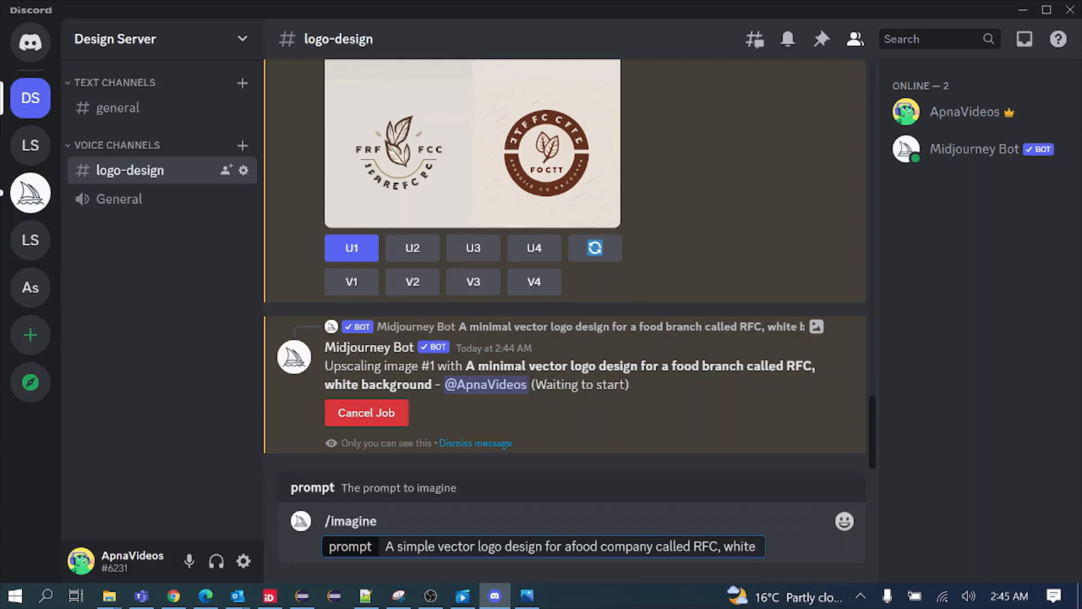
pyautogui.write(' back')
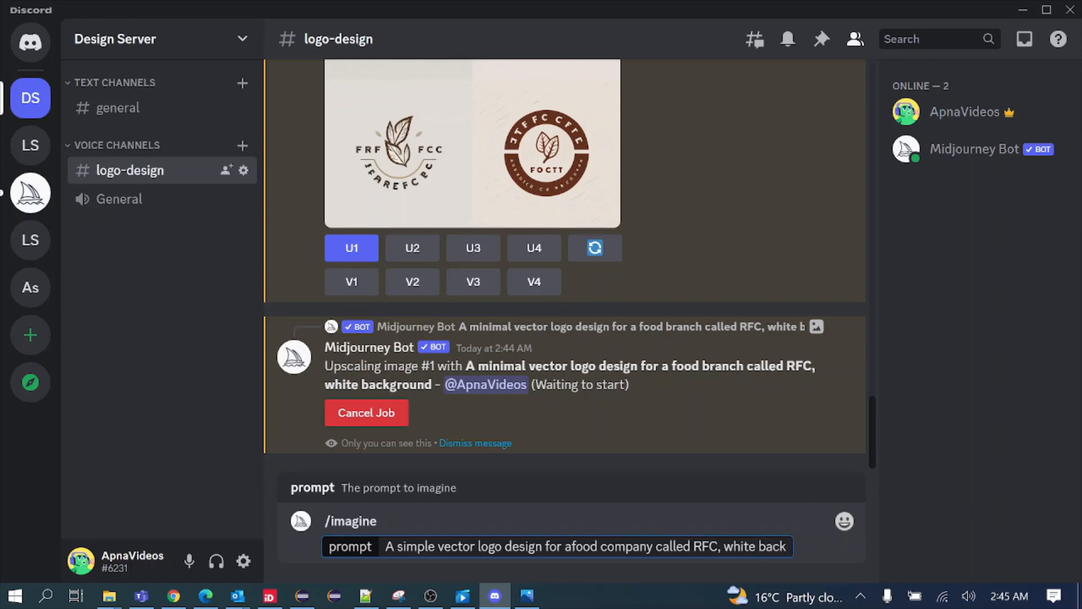
pyautogui.write('ground')
pyautogui.press('Return')
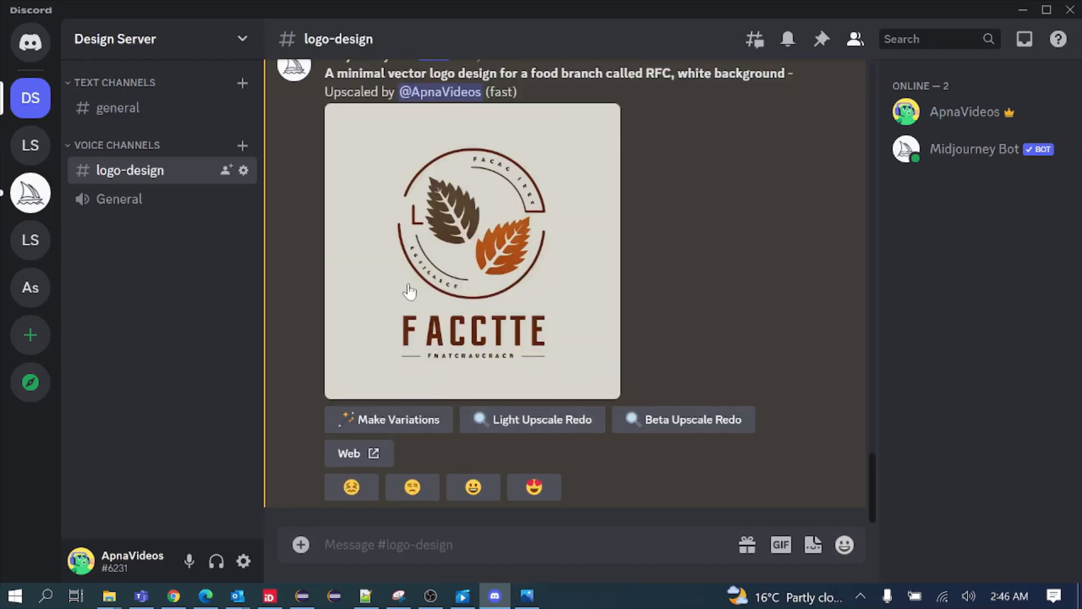
# Review the upscaled logo and the four-image grid from the minimal vector RFC prompt
pyautogui.scroll(7, 460, 242)
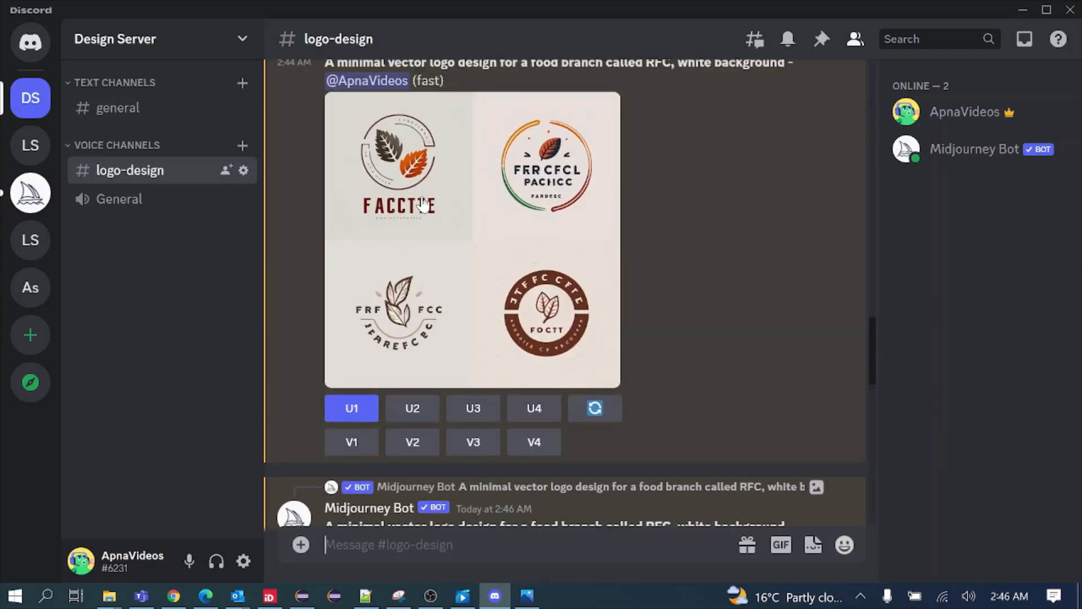
pyautogui.scroll(8, 595, 340)
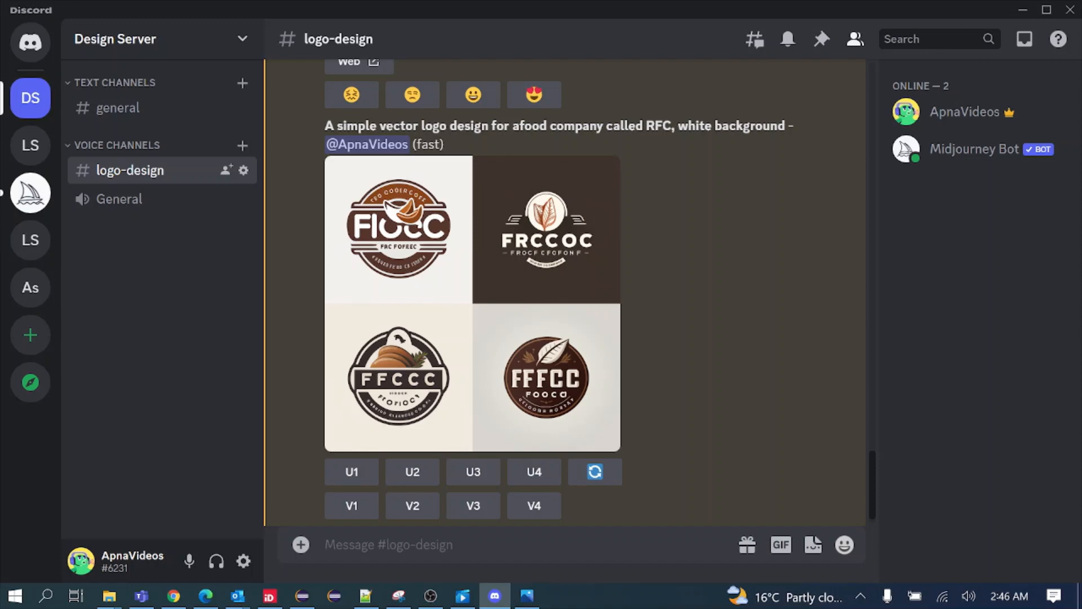
# Submit the /imagine prompt "A simple vector logo for a company called RFC, Japanese Style"
pyautogui.write('/imagine\\')
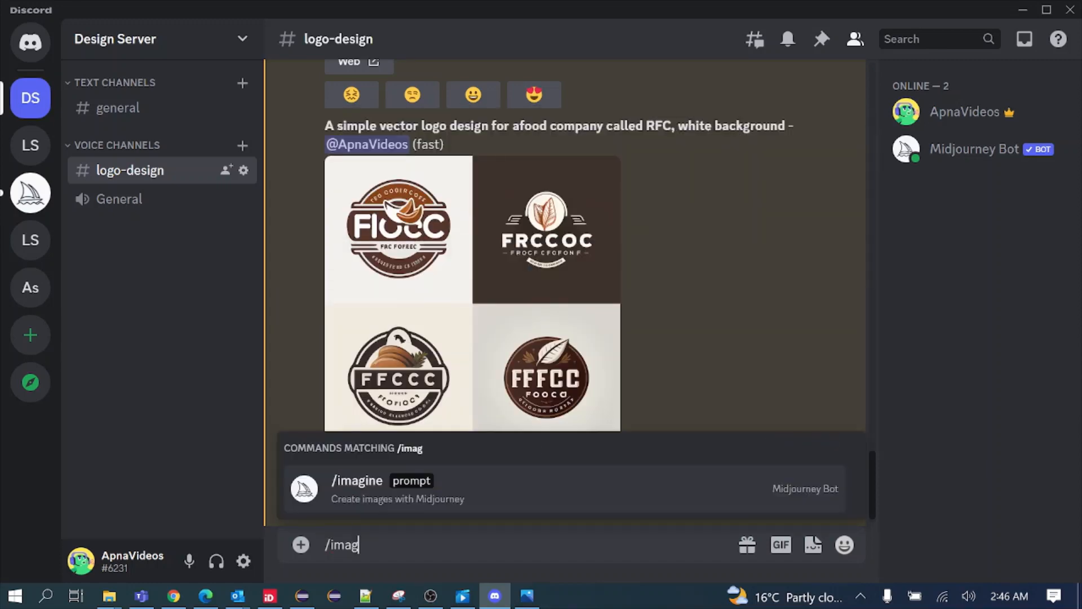
pyautogui.press('Return')
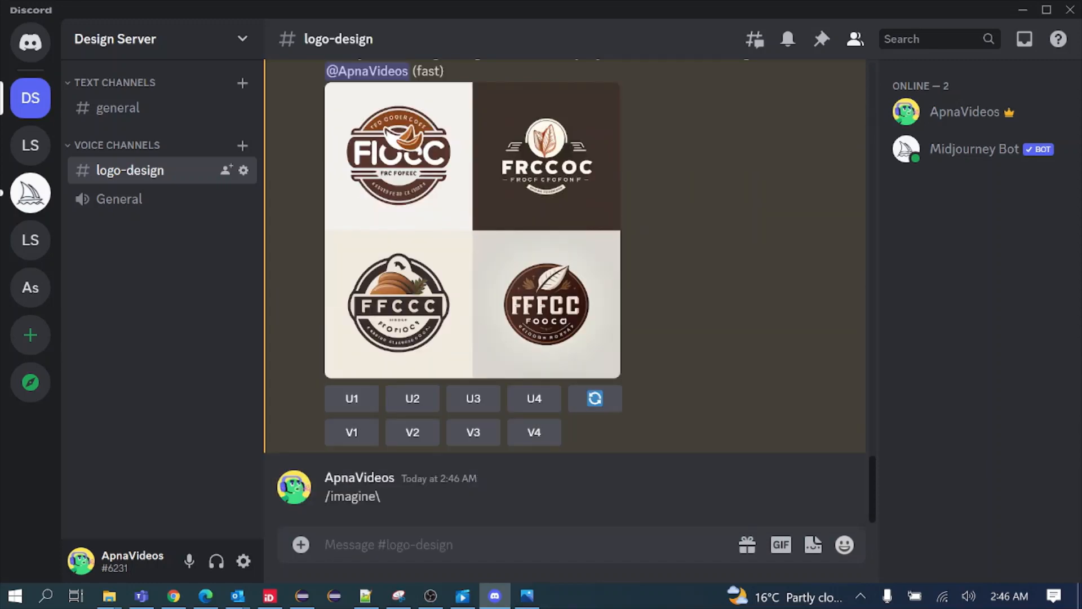
pyautogui.write('/imag')
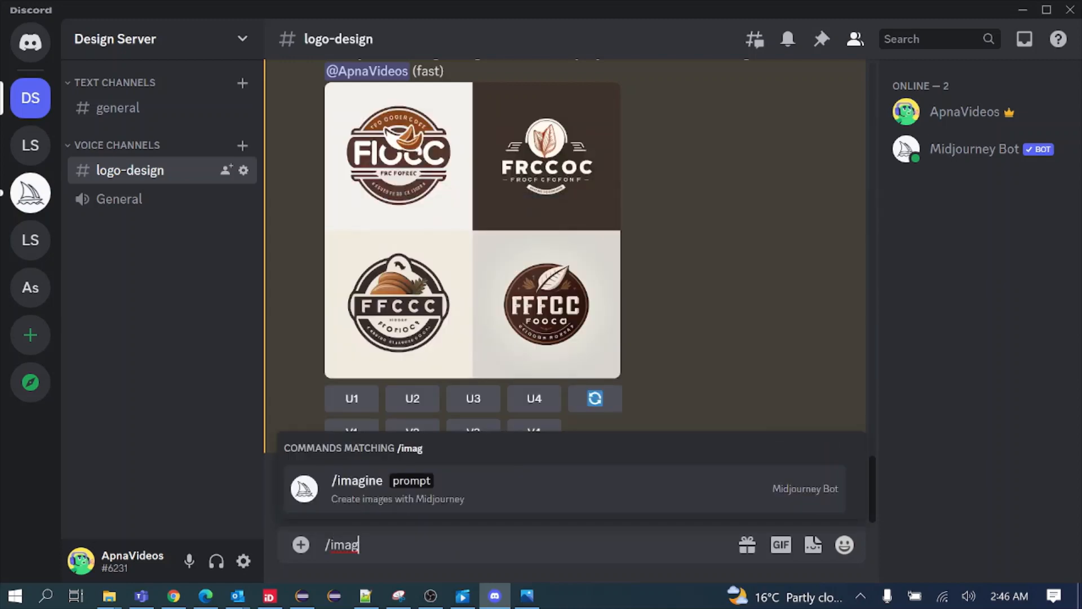
pyautogui.press('BackSpace')
pyautogui.press('BackSpace')
pyautogui.press('Tab')
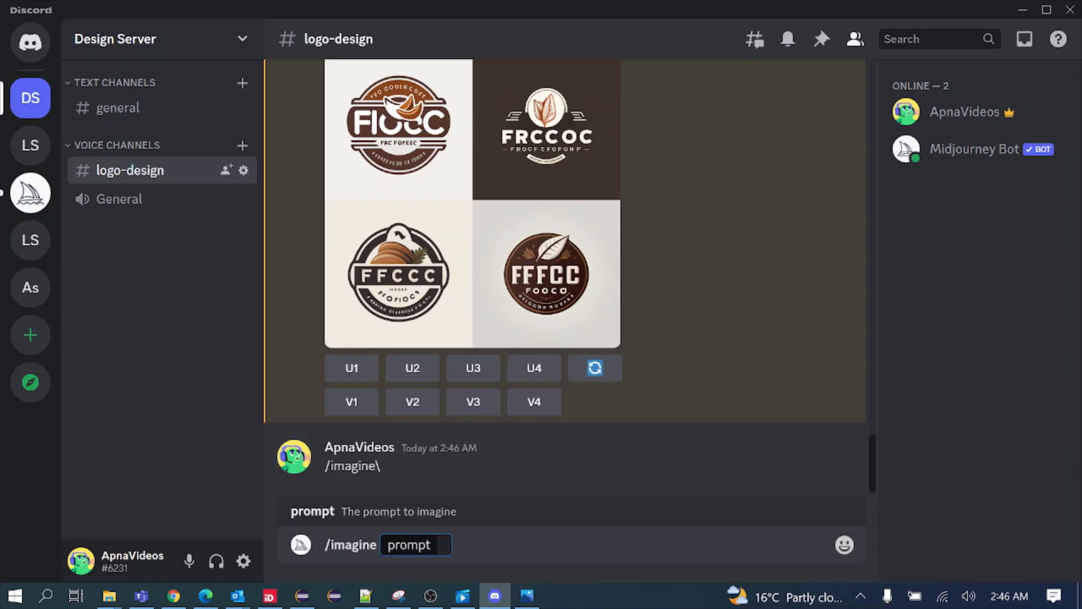
pyautogui.write('A simpl')
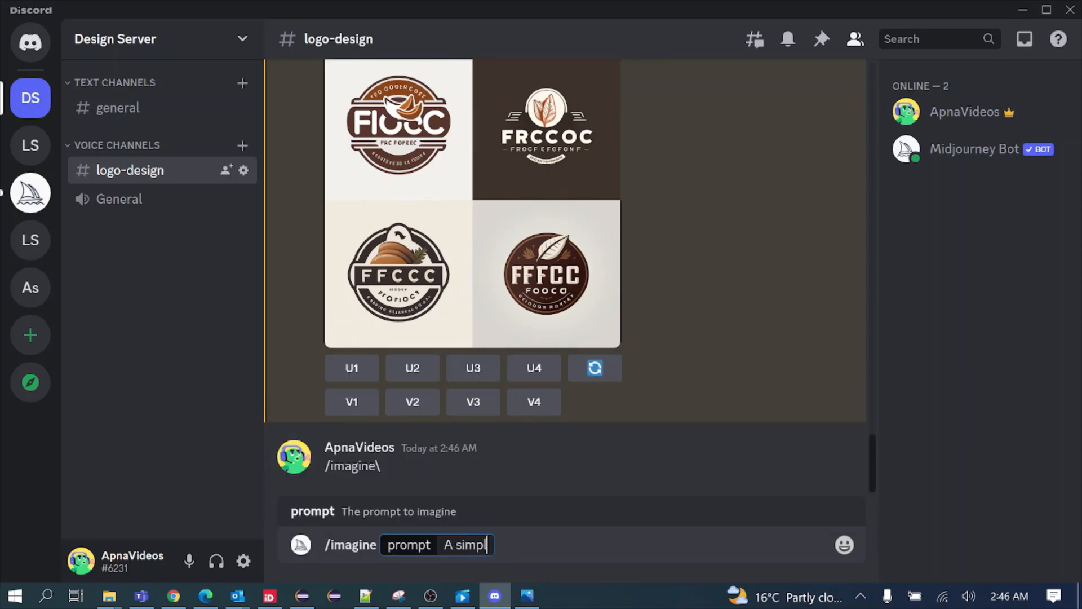
pyautogui.write('e vecto')
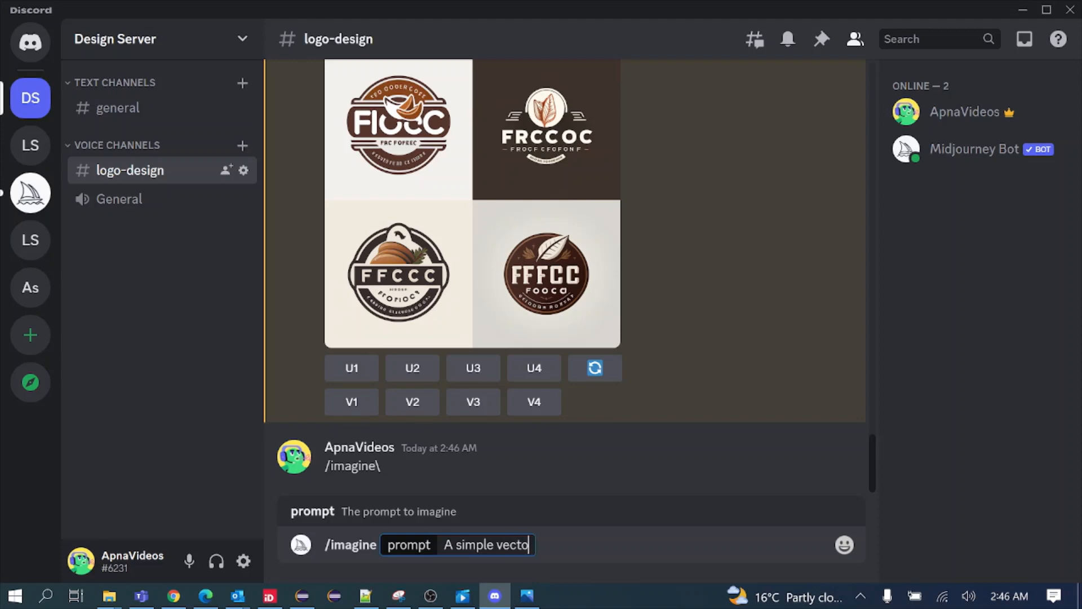
pyautogui.write('r logo fo')
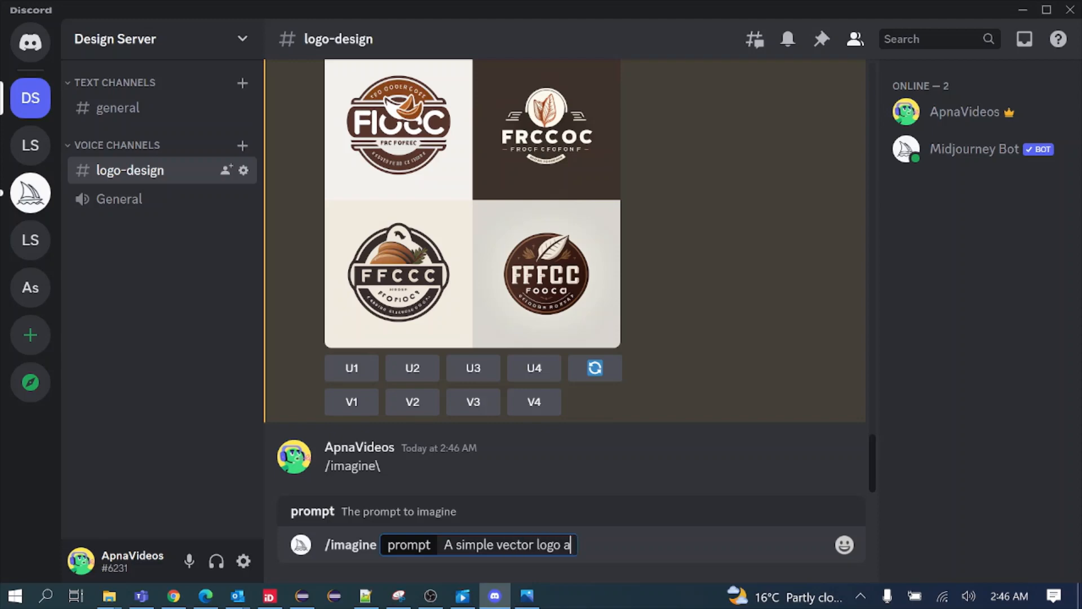
pyautogui.write('r a co')
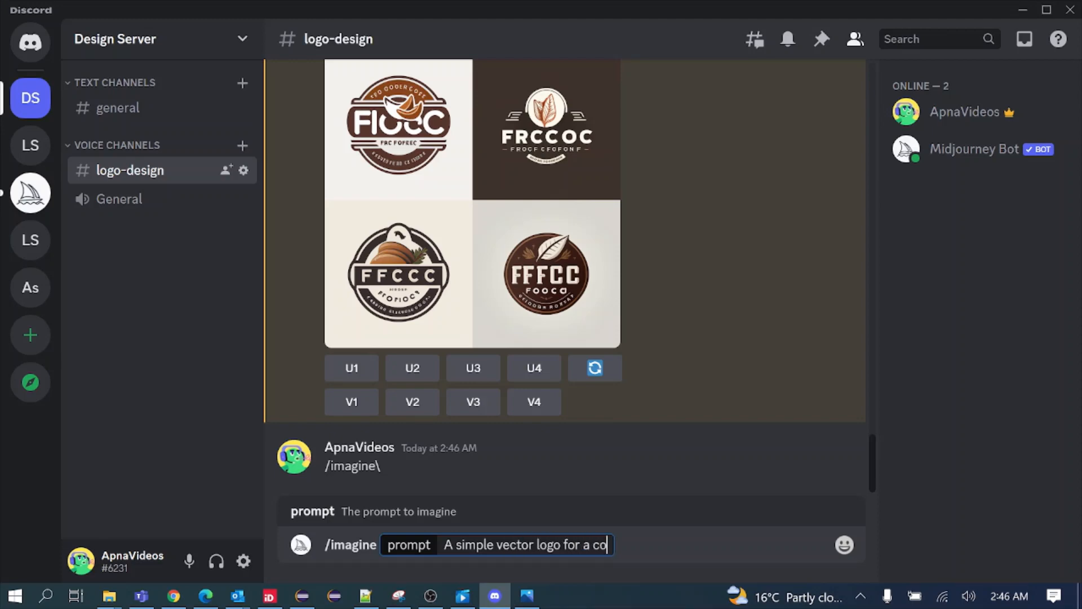
pyautogui.write('mpany')
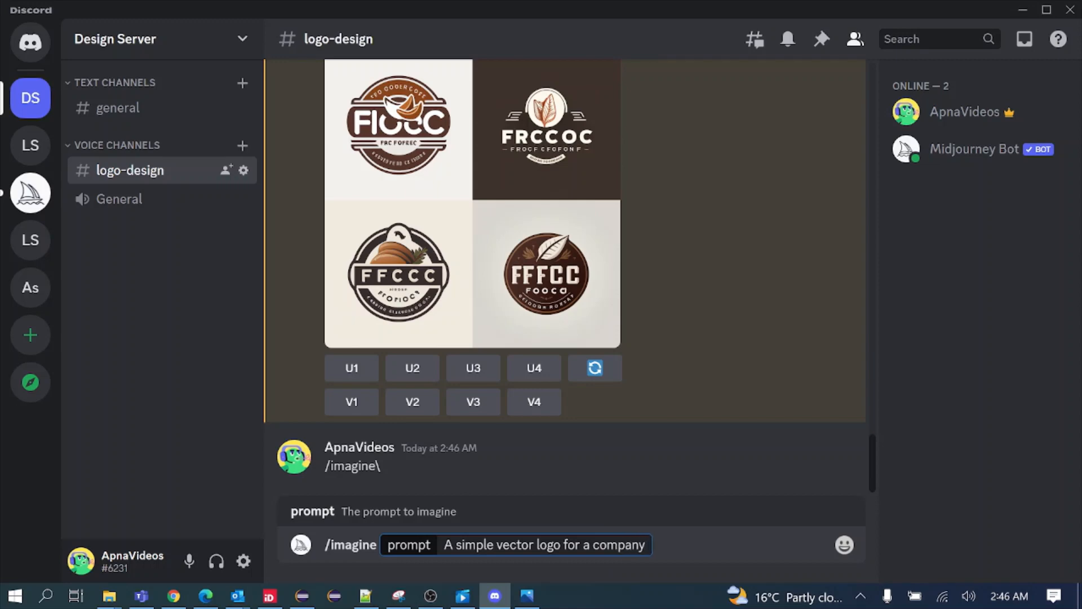
pyautogui.write(' called')
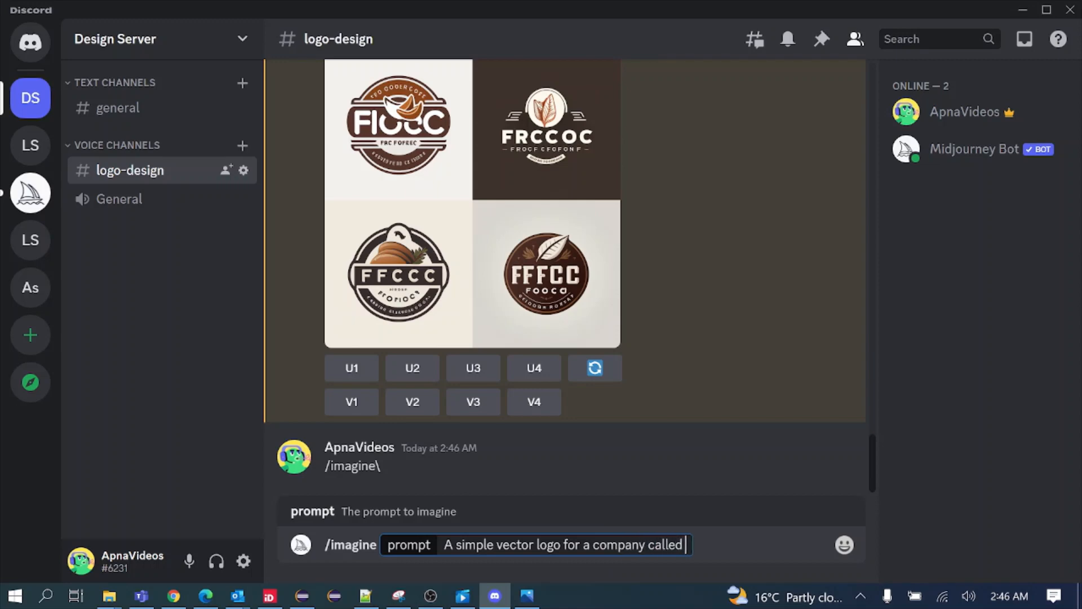
pyautogui.press('capslock')
pyautogui.write('RFC, J')
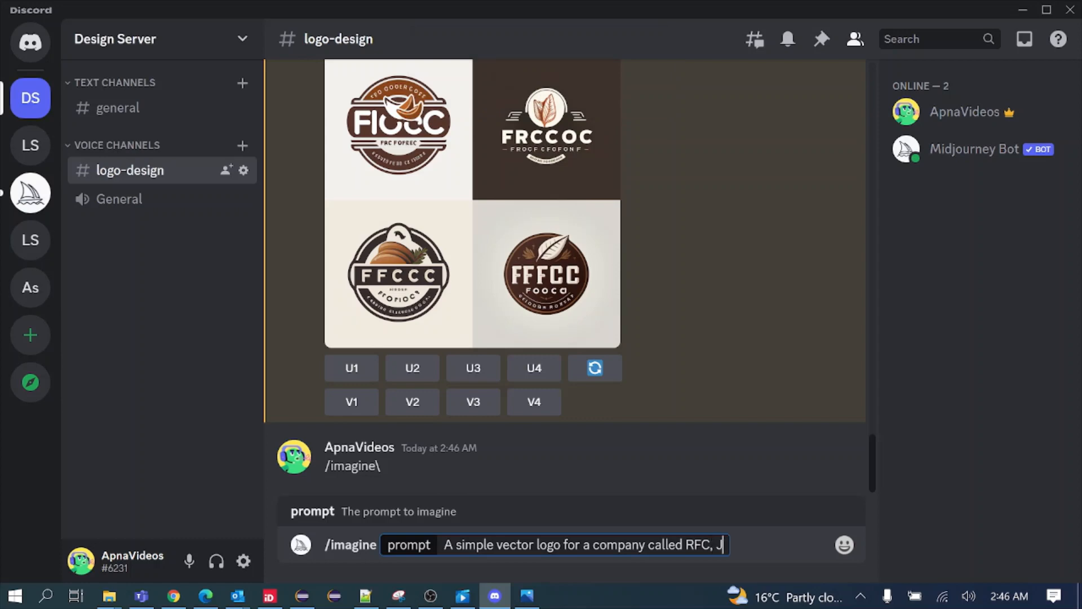
pyautogui.press('capslock')
pyautogui.write('ap')
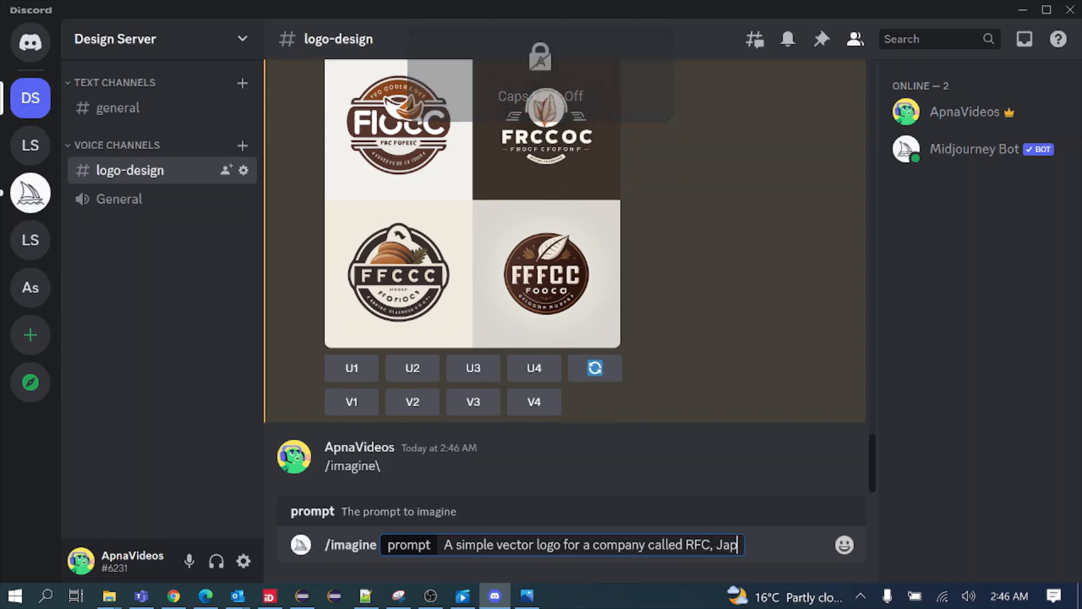
pyautogui.write('anese ')
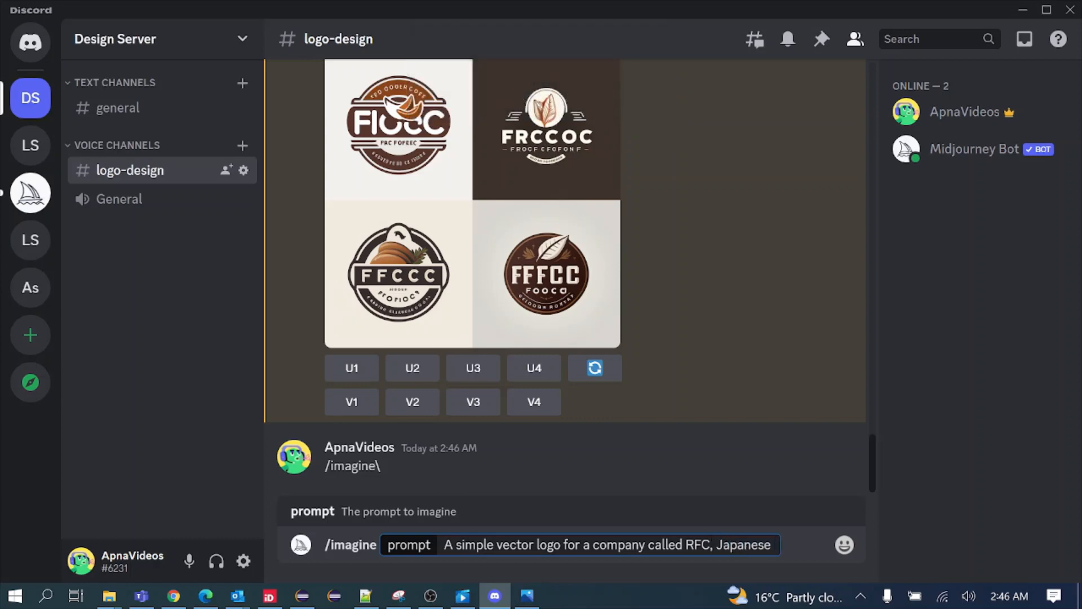
pyautogui.write('Style')
pyautogui.press('Return')
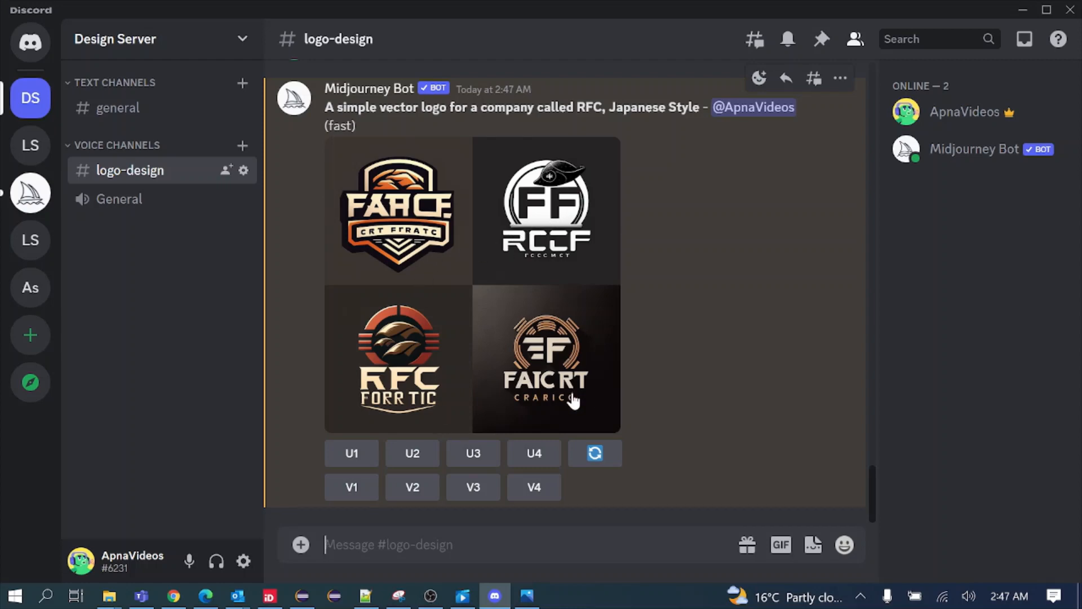
# Enter the /imagine prompt "A hexagon geometric gradient logo for a comapny called RFC, green and blue , futuristic, vector, white background"
pyautogui.write('/')
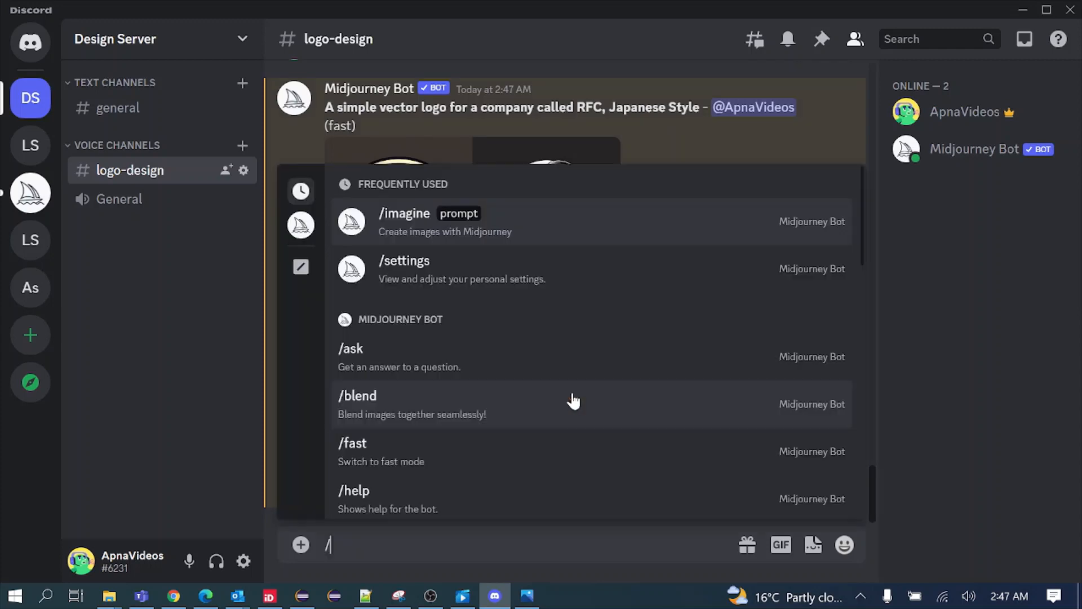
pyautogui.write('im')
pyautogui.press('Tab')
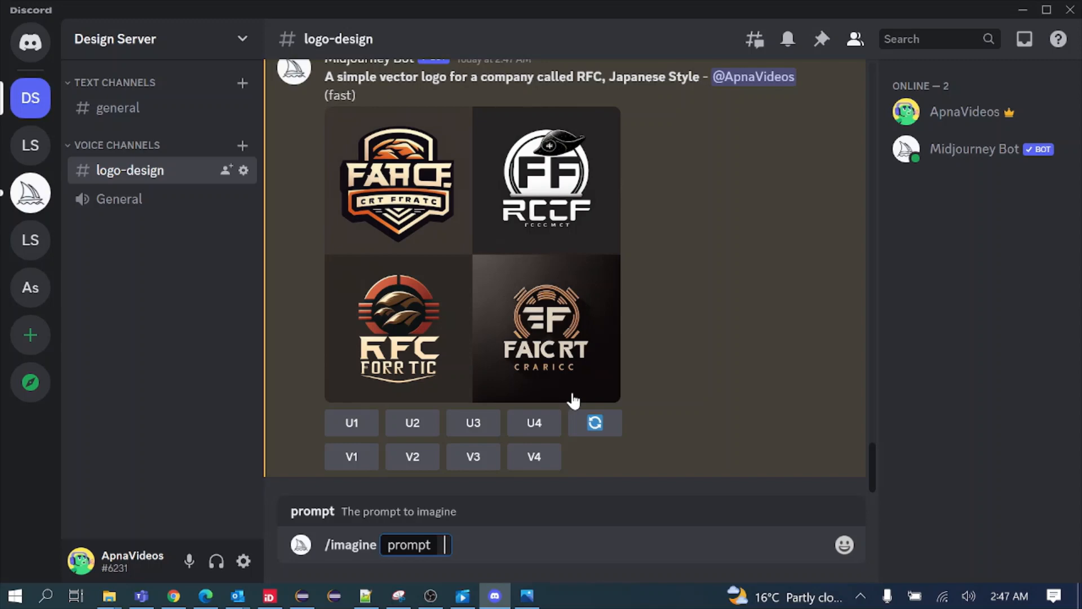
pyautogui.write('A hexagon ')
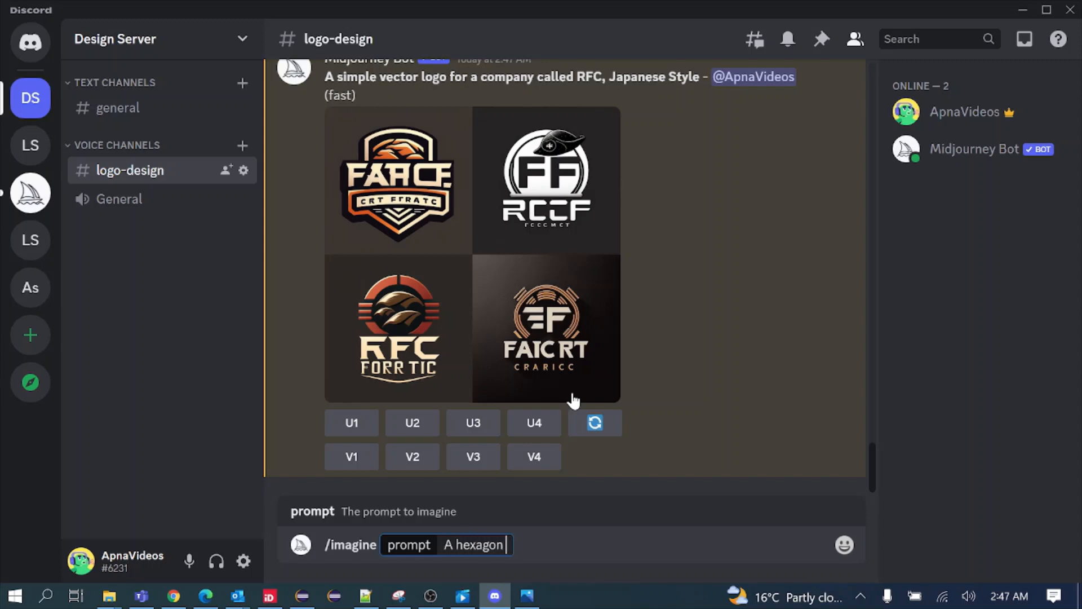
pyautogui.write('geometric ')
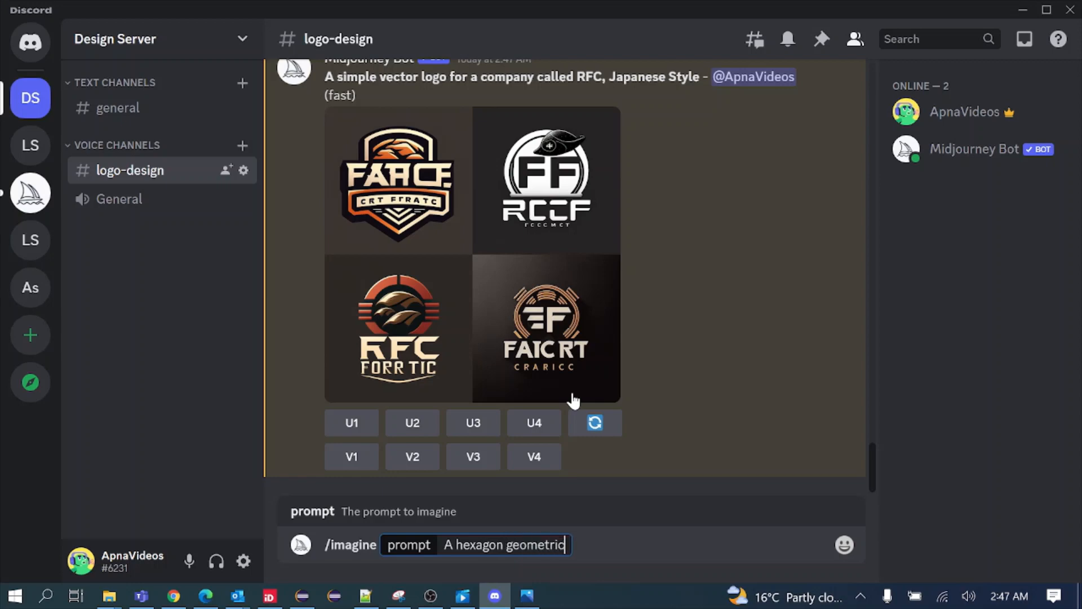
pyautogui.write('gradi')
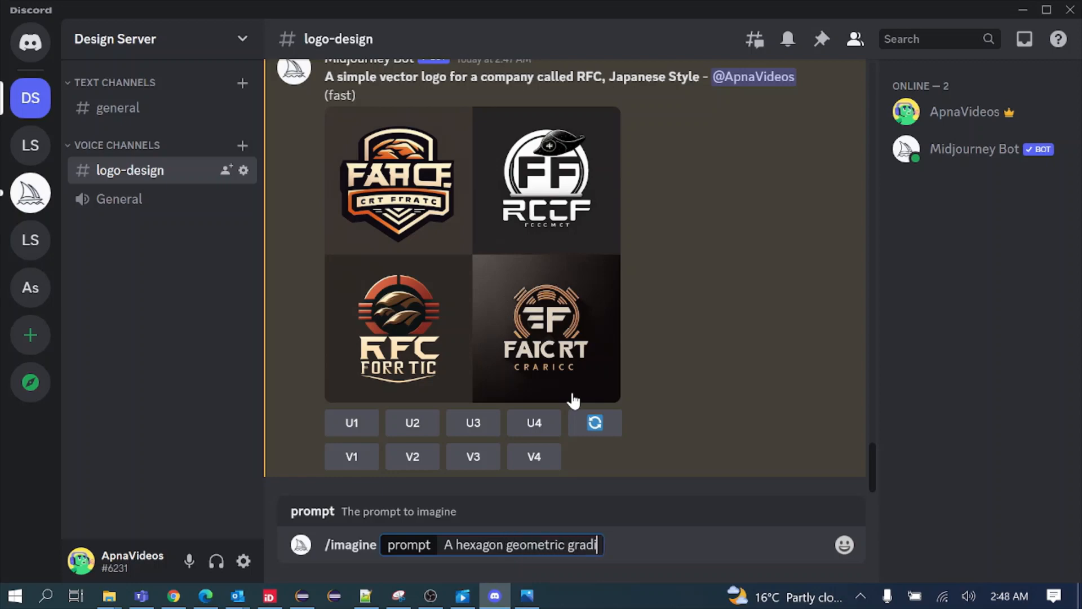
pyautogui.write('ent logo')
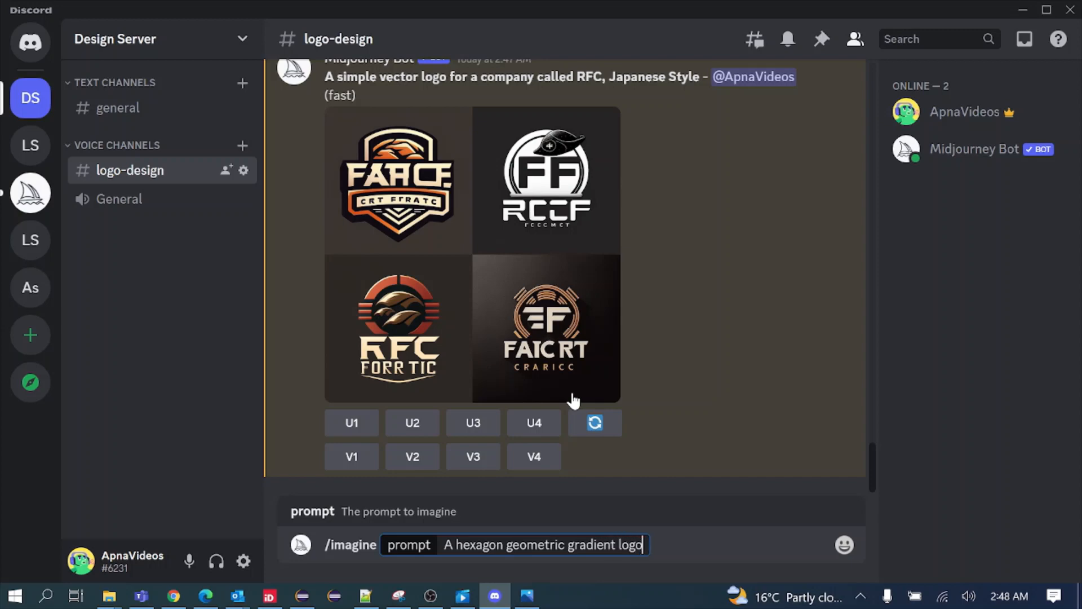
pyautogui.write(' for a ')
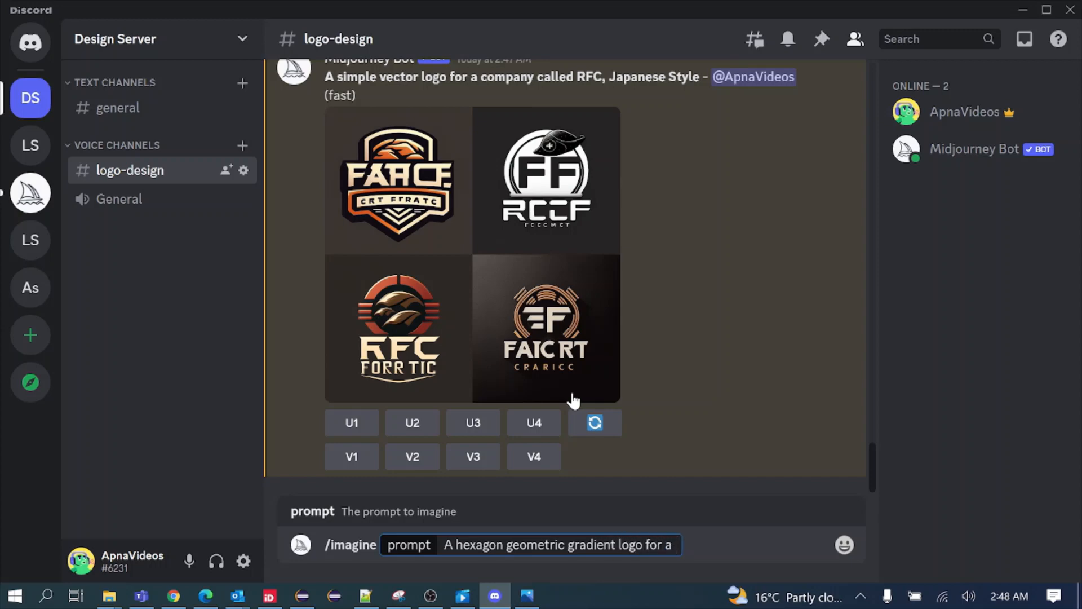
pyautogui.write('comapny c')
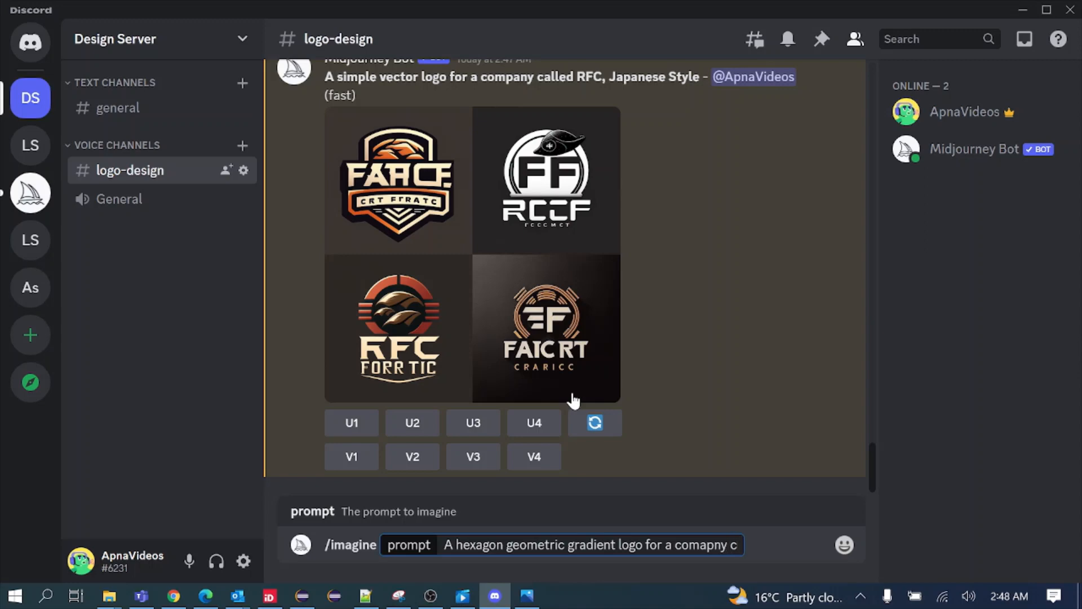
pyautogui.write('alled')
pyautogui.press('capslock')
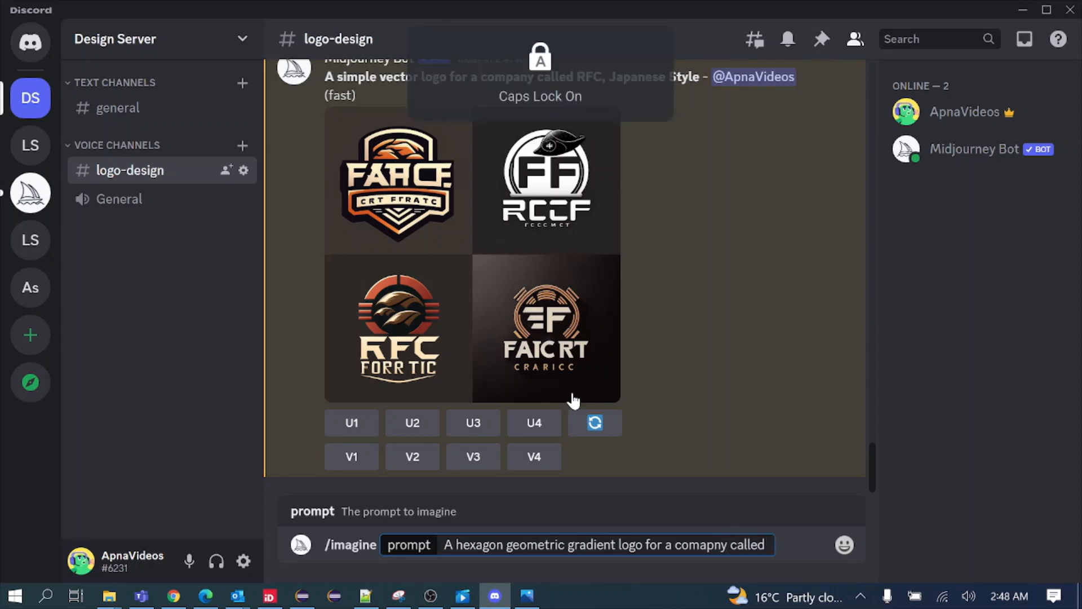
pyautogui.write('R')
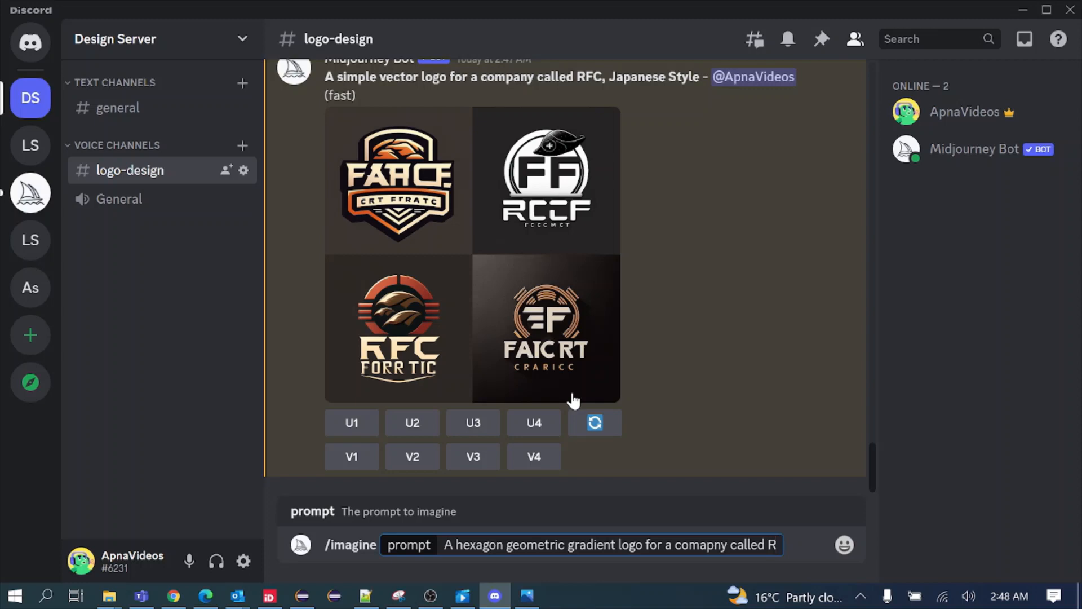
pyautogui.write('FC, GREE')
pyautogui.press('BackSpace')
pyautogui.press('BackSpace')
pyautogui.press('BackSpace')
pyautogui.press('BackSpace')
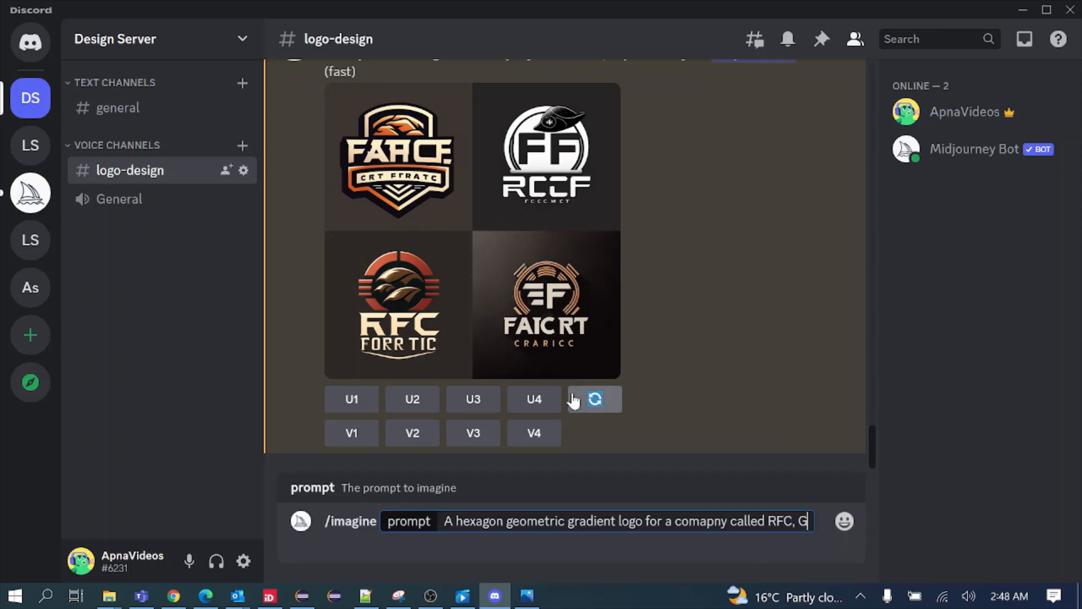
pyautogui.press('capslock')
pyautogui.write('green')
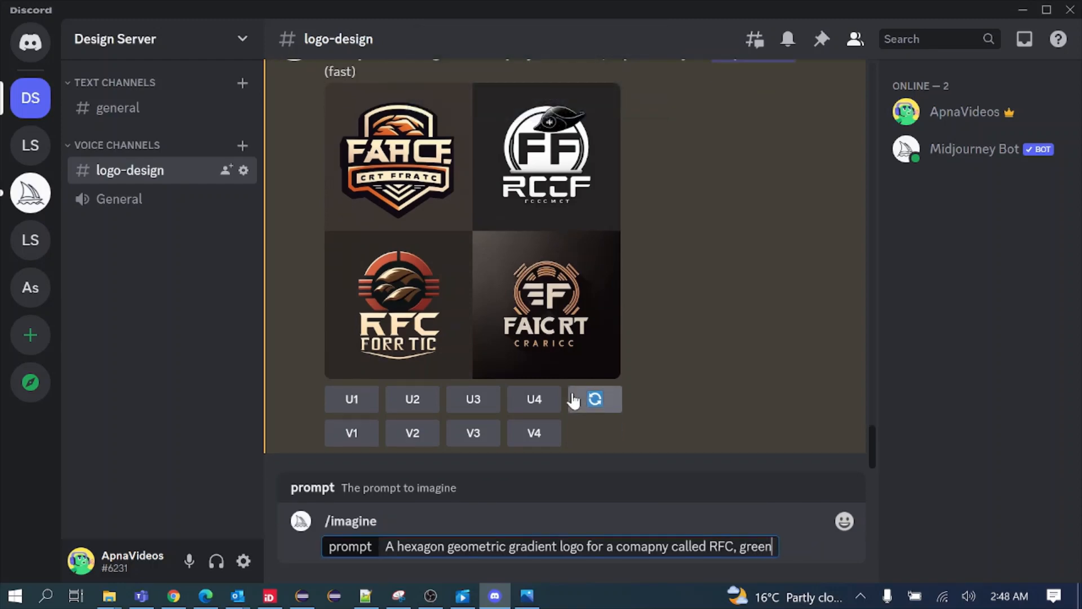
pyautogui.write(' and bl')
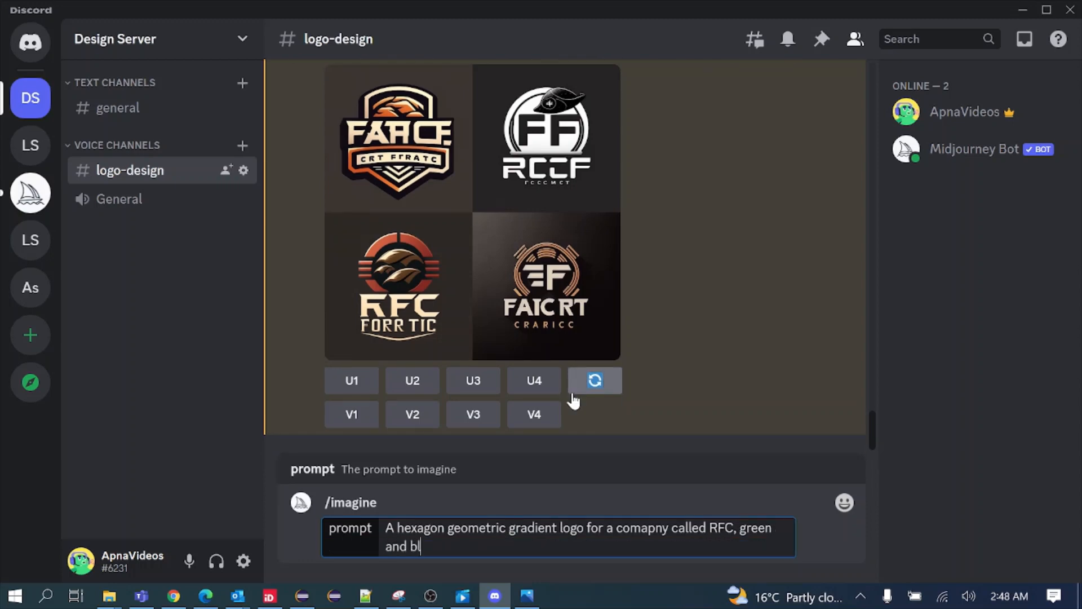
pyautogui.write('ue , futuristic , vecto')
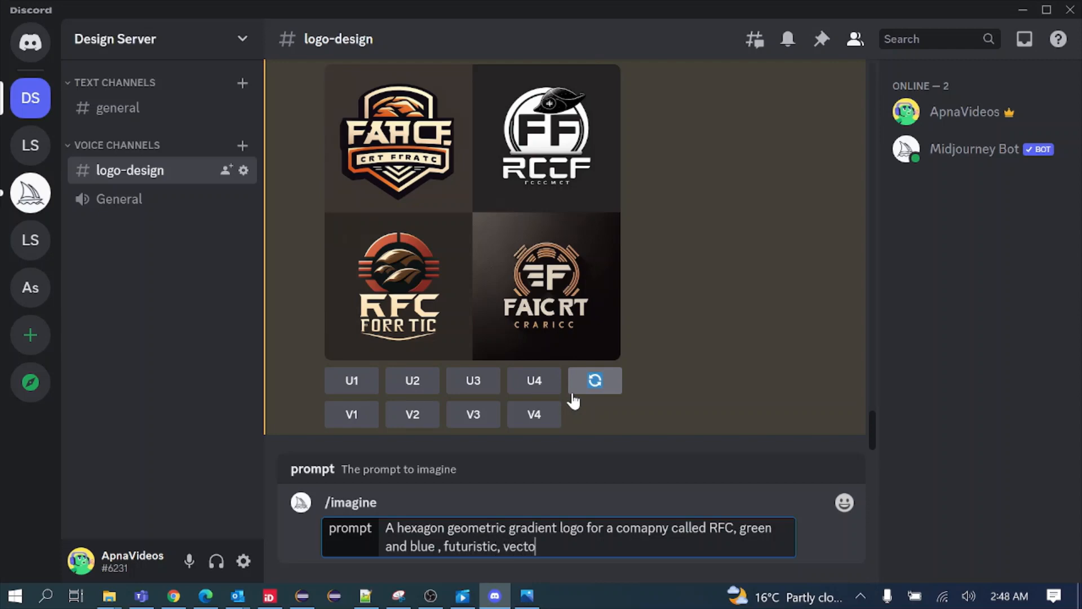
pyautogui.write('r, white background')
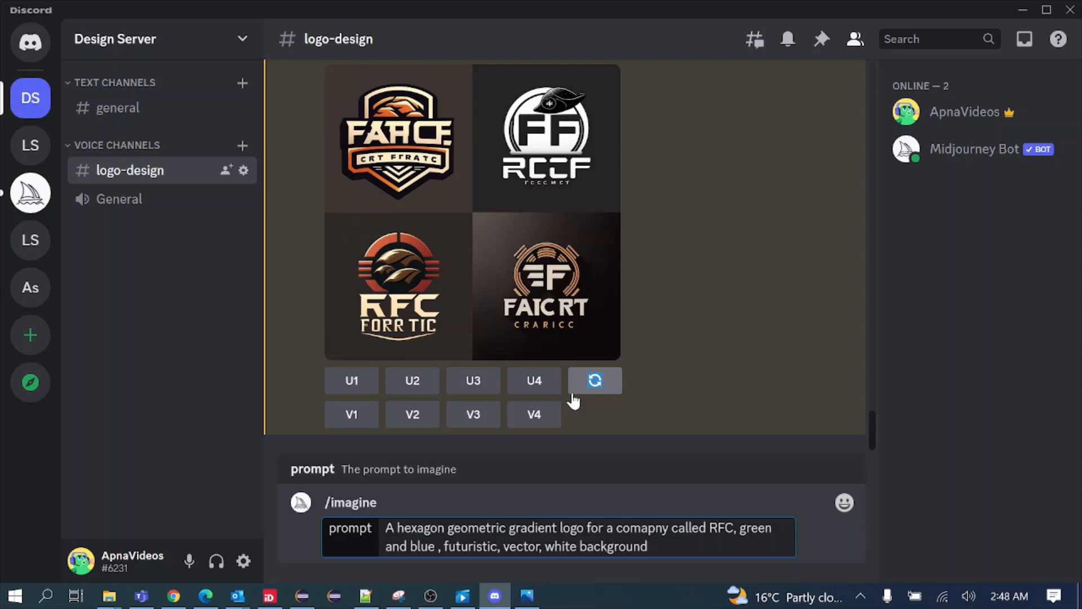
# Copy the full text of the hexagon logo prompt and submit the prompt to Midjourney Bot
pyautogui.hotkey('ctrl', 'shift', 'Left')
pyautogui.hotkey('ctrl', 'shift', 'Left')
pyautogui.hotkey('ctrl', 'shift', 'Left')
pyautogui.hotkey('ctrl', 'shift', 'Left')
pyautogui.hotkey('ctrl', 'shift', 'Left')
pyautogui.hotkey('ctrl', 'shift', 'Left')
pyautogui.hotkey('ctrl', 'shift', 'Left')
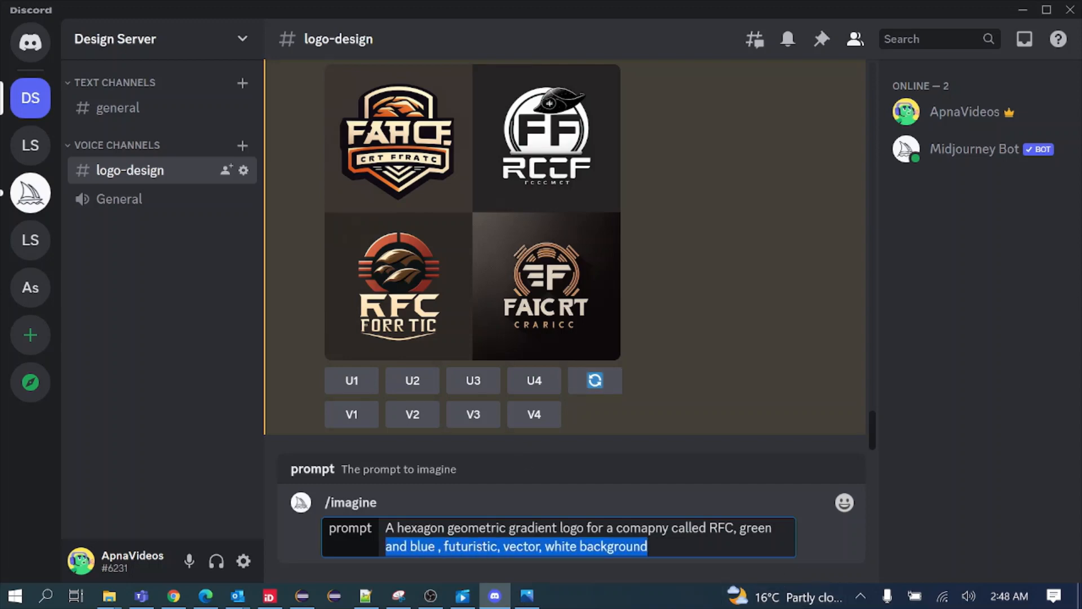
pyautogui.hotkey('shift', 'Up')
pyautogui.hotkey('ctrl', 'c')
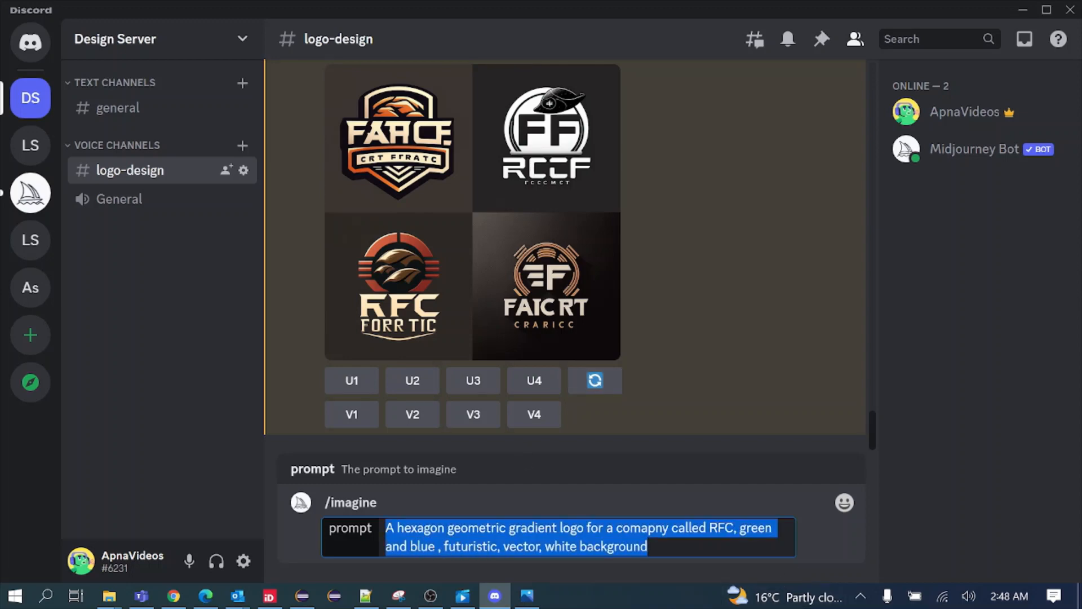
pyautogui.press('Return')
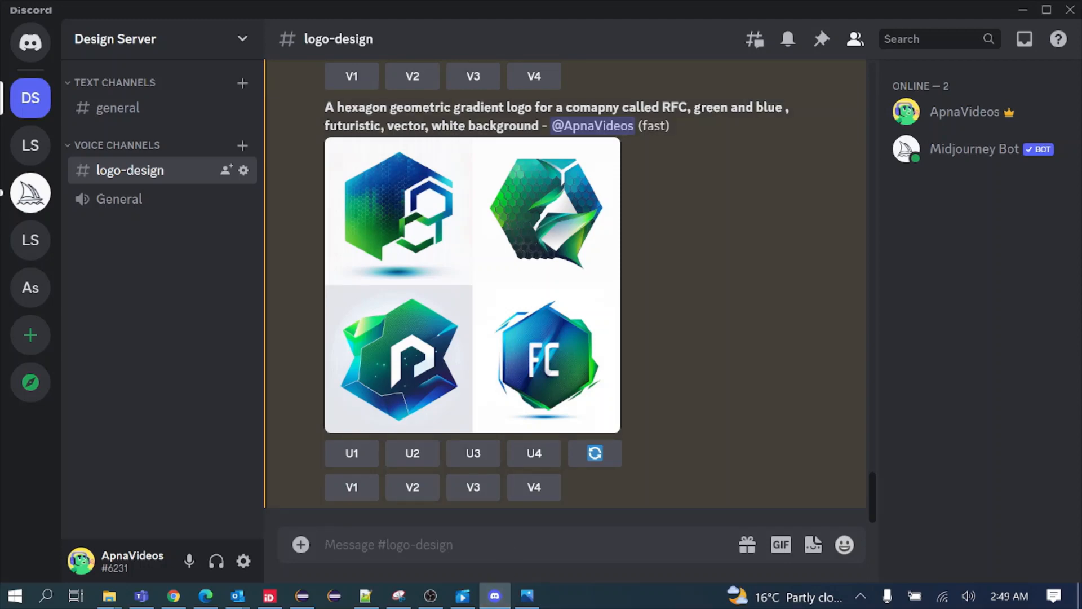
# Start an /imagine command with the copied hexagon logo prompt, replacing the word "hexagon" with "triangle"
pyautogui.write('/im')
pyautogui.press('Tab')
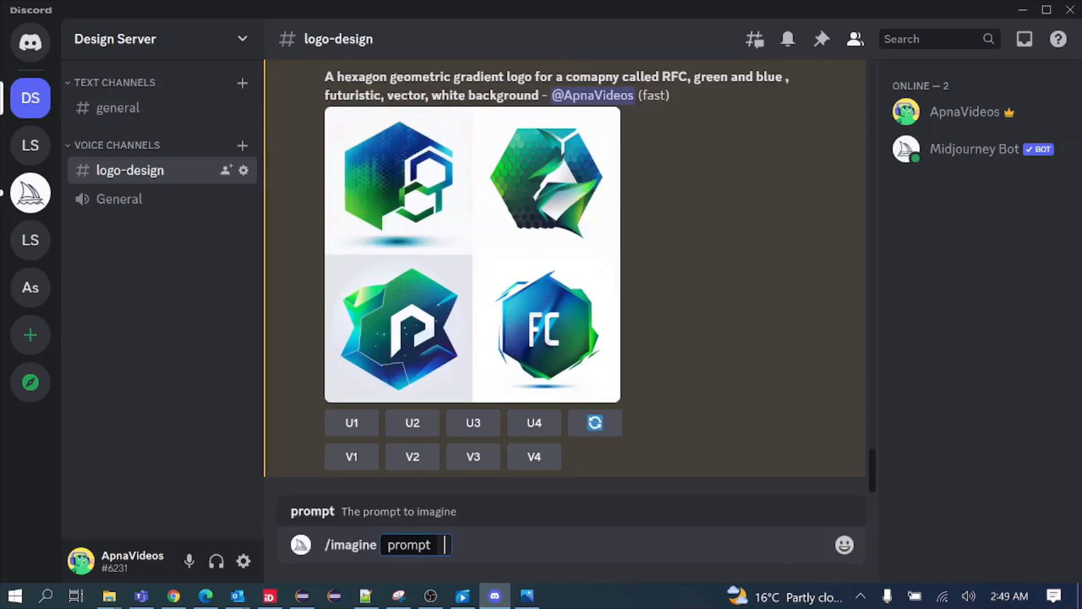
pyautogui.hotkey('ctrl', 'v')
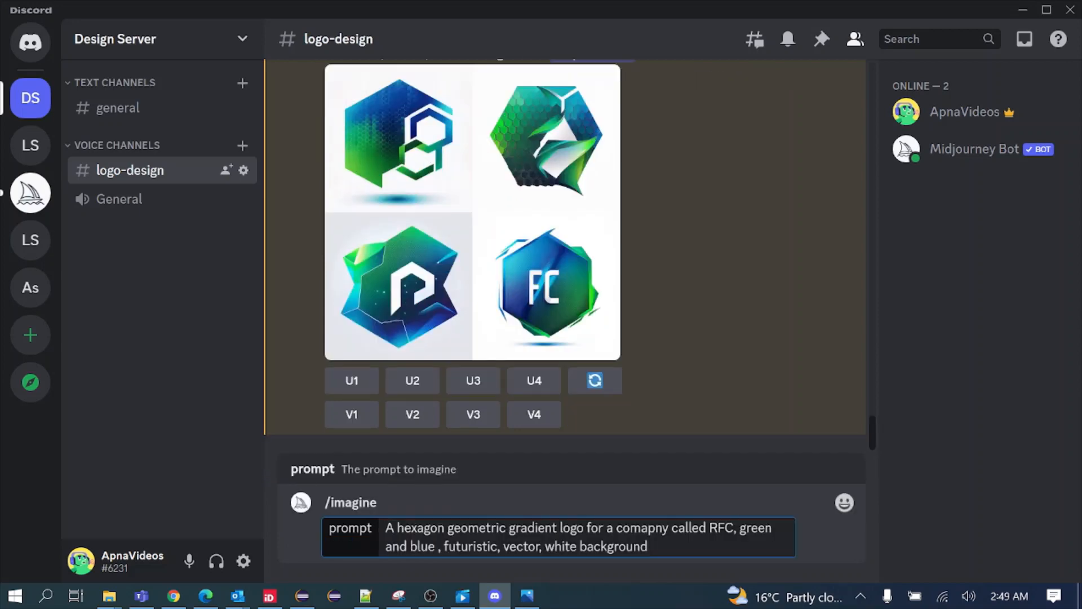
pyautogui.doubleClick(430, 528)
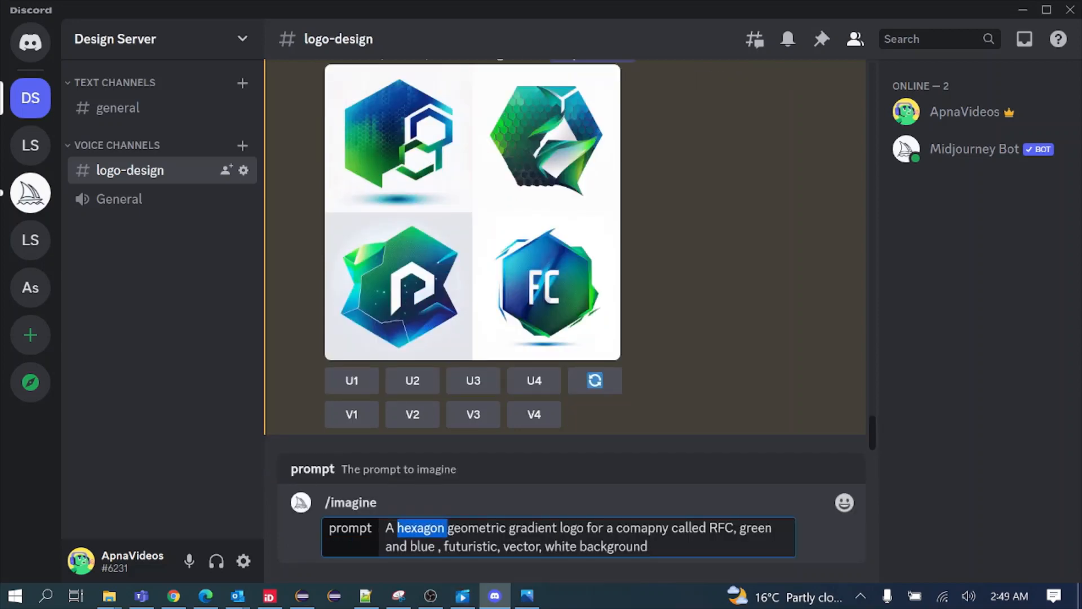
pyautogui.write('trian')
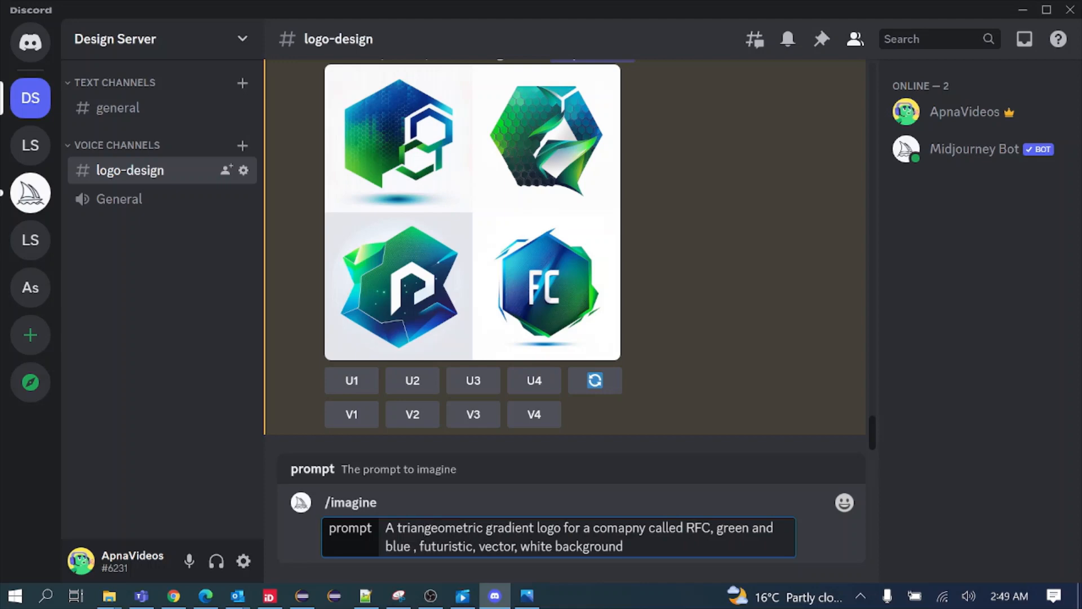
pyautogui.write('gle')
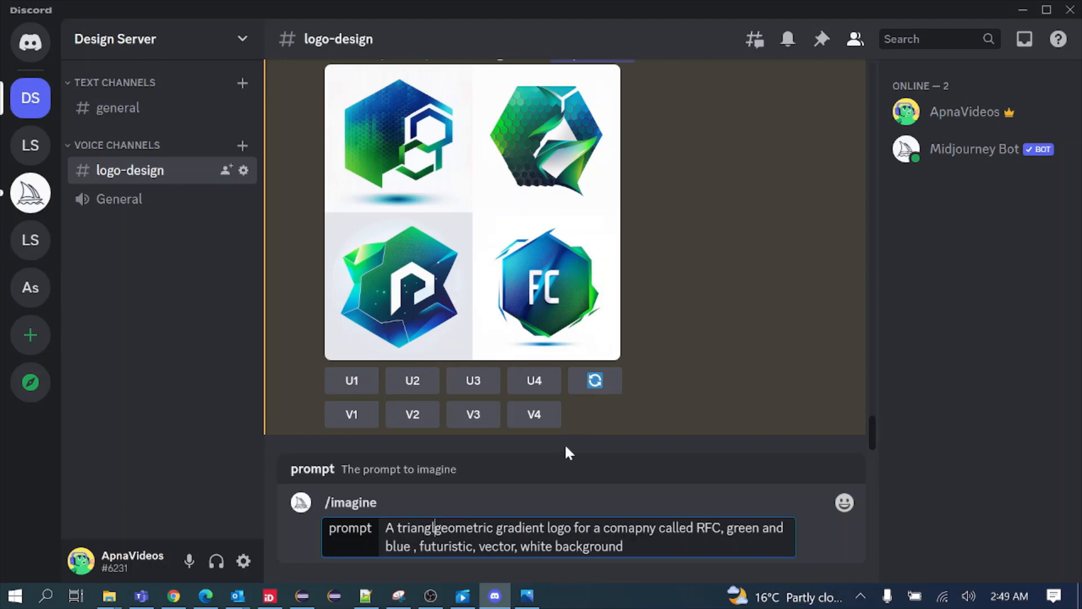
# Remove the word "geometric" from the prompt so it begins "A triangle gradient logo"
pyautogui.press('Delete')
pyautogui.press('Delete')
pyautogui.press('Delete')
pyautogui.press('Delete')
pyautogui.press('Delete')
pyautogui.press('Delete')
pyautogui.press('Delete')
pyautogui.press('Delete')
pyautogui.press('Delete')
pyautogui.press('Delete')
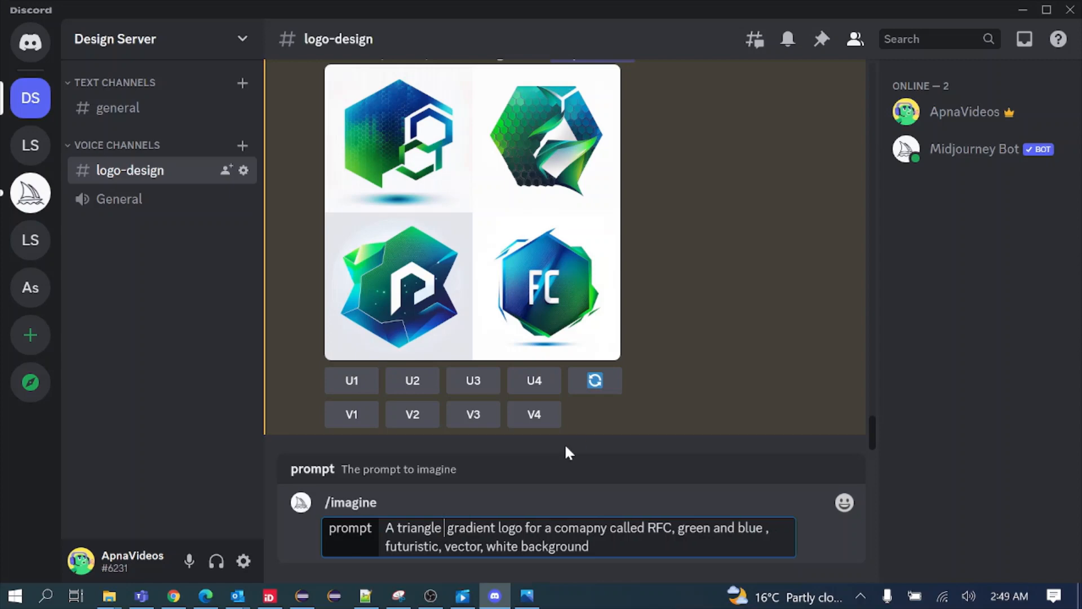
pyautogui.press('BackSpace')
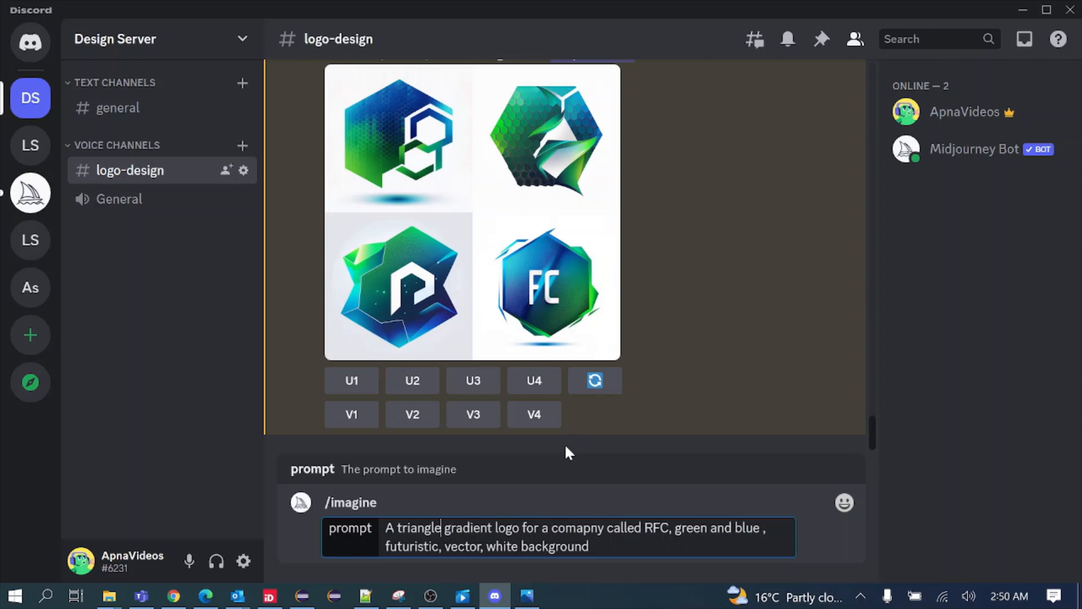
# Submit the triangle gradient logo prompt and view the generated image grid enlarged
pyautogui.press('Return')
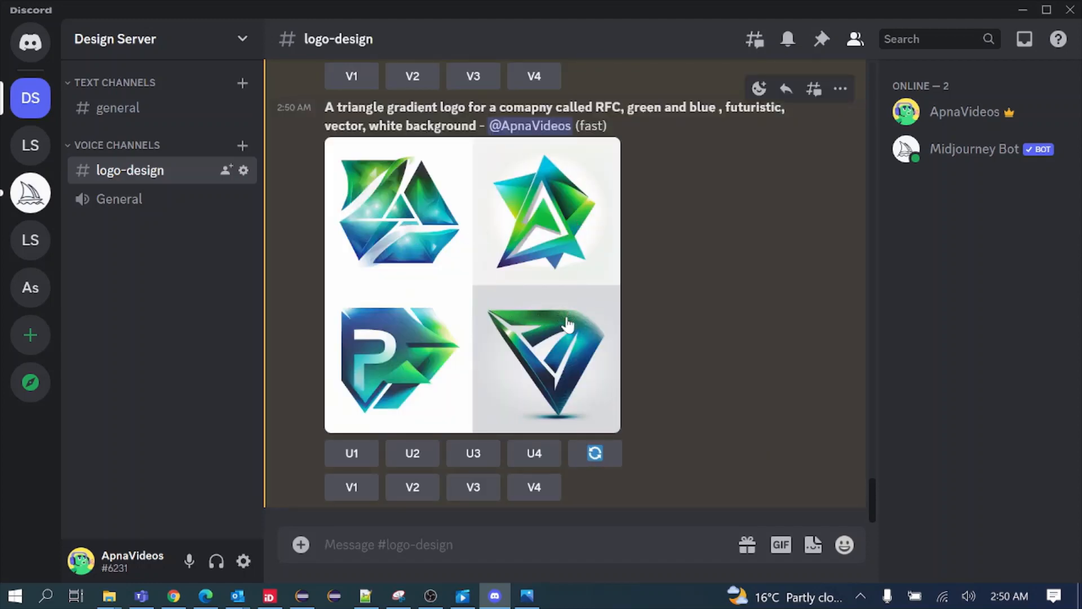
pyautogui.click(459, 331)
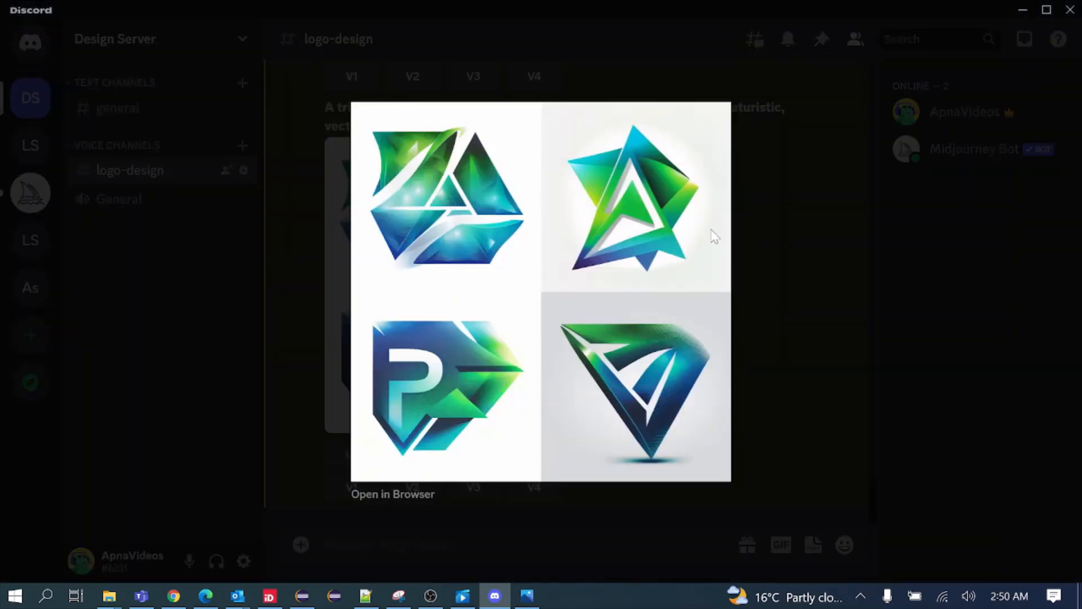
pyautogui.click(795, 314)
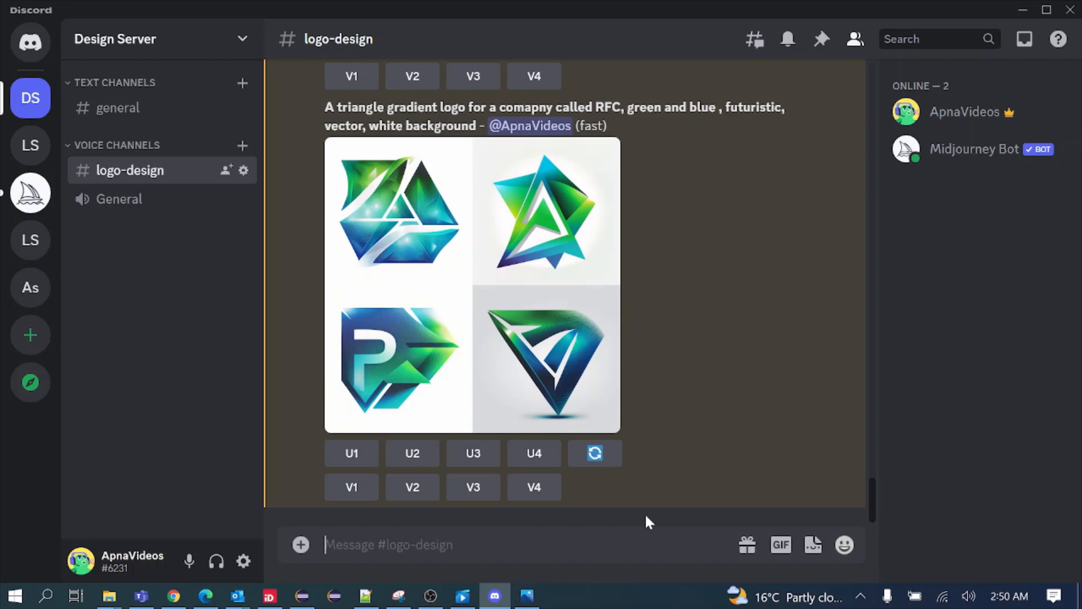
# Begin a new /imagine prompt reading "A simple logo for a brand called RFC IN STYLE"
pyautogui.write('/imag')
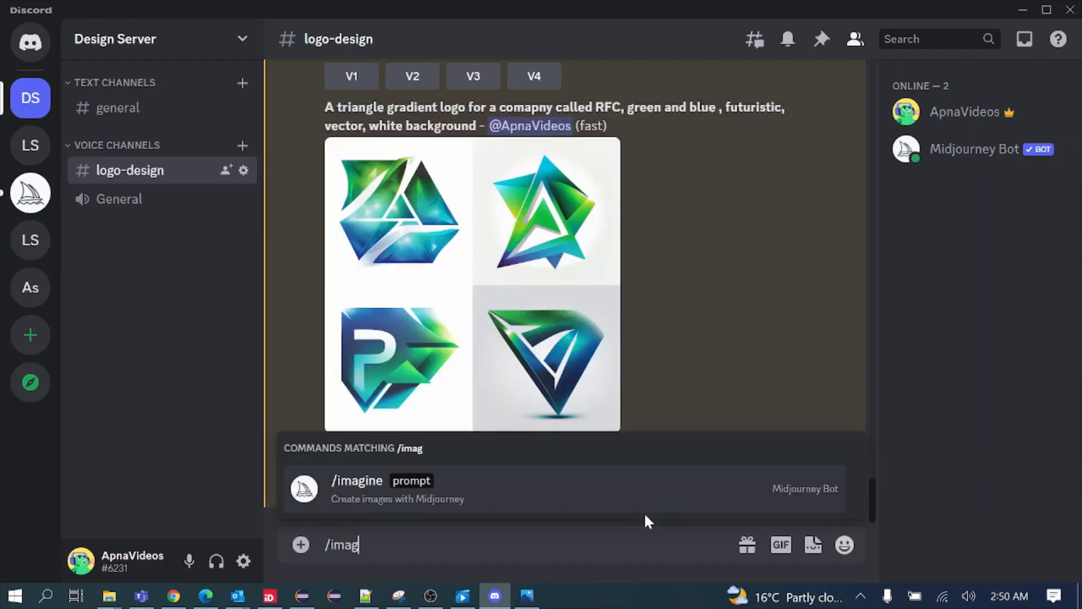
pyautogui.press('Tab')
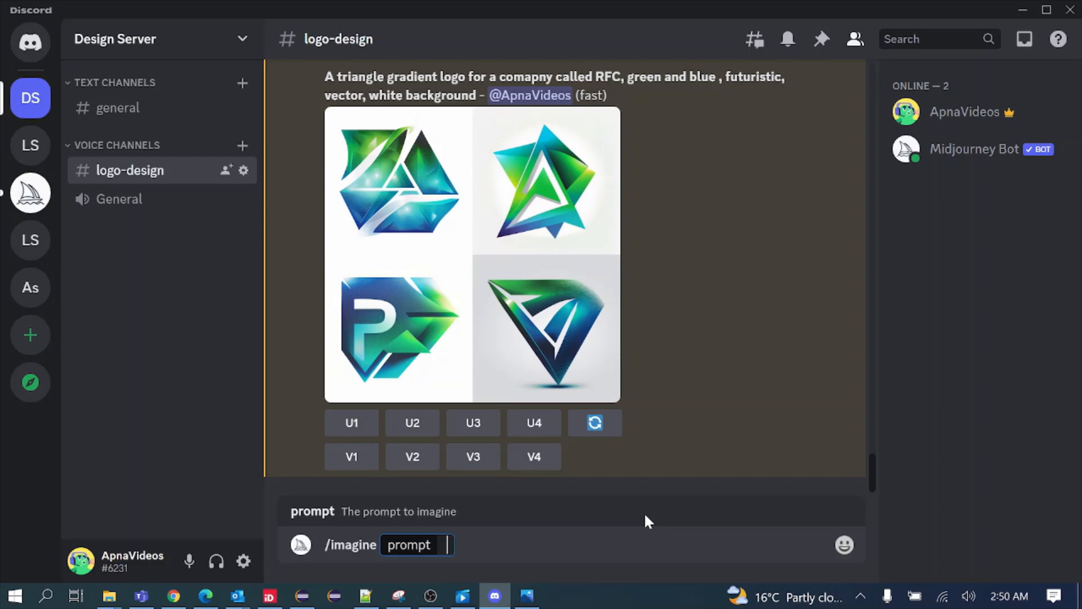
pyautogui.write('A sim')
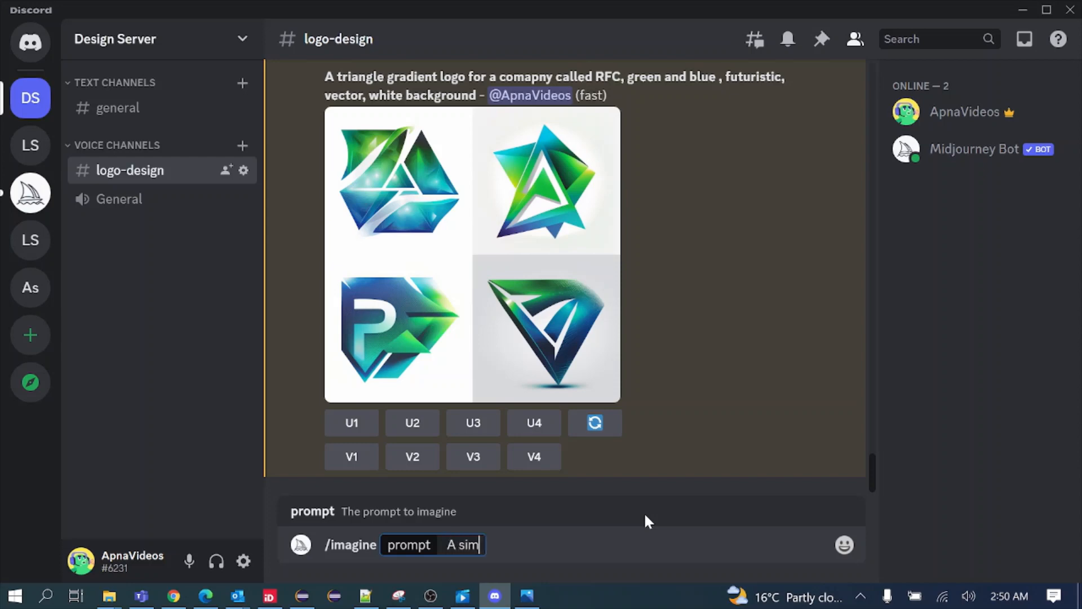
pyautogui.write('ple logo')
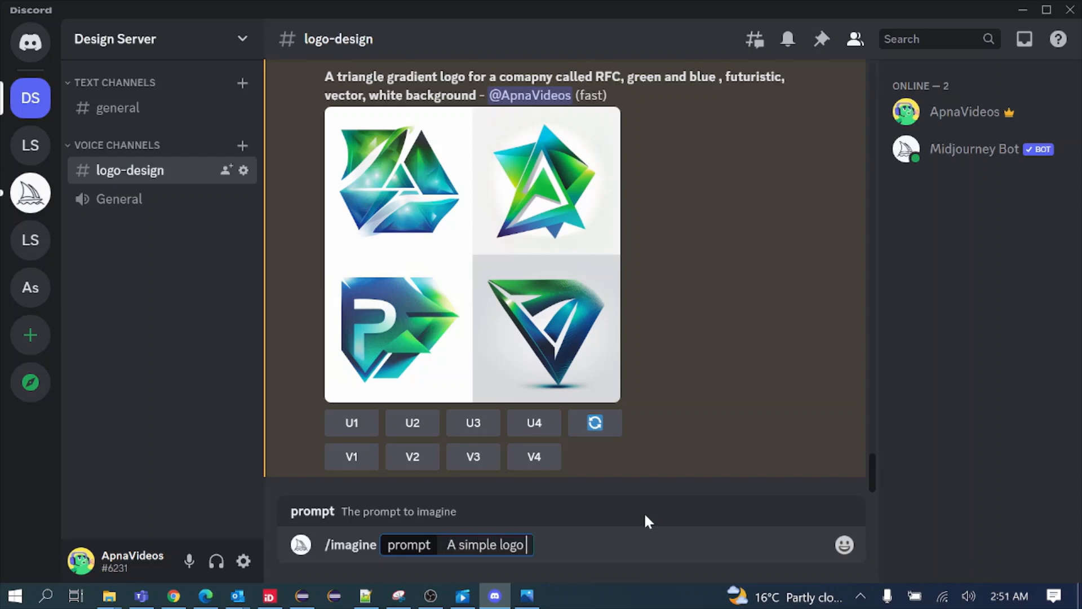
pyautogui.write(' for a')
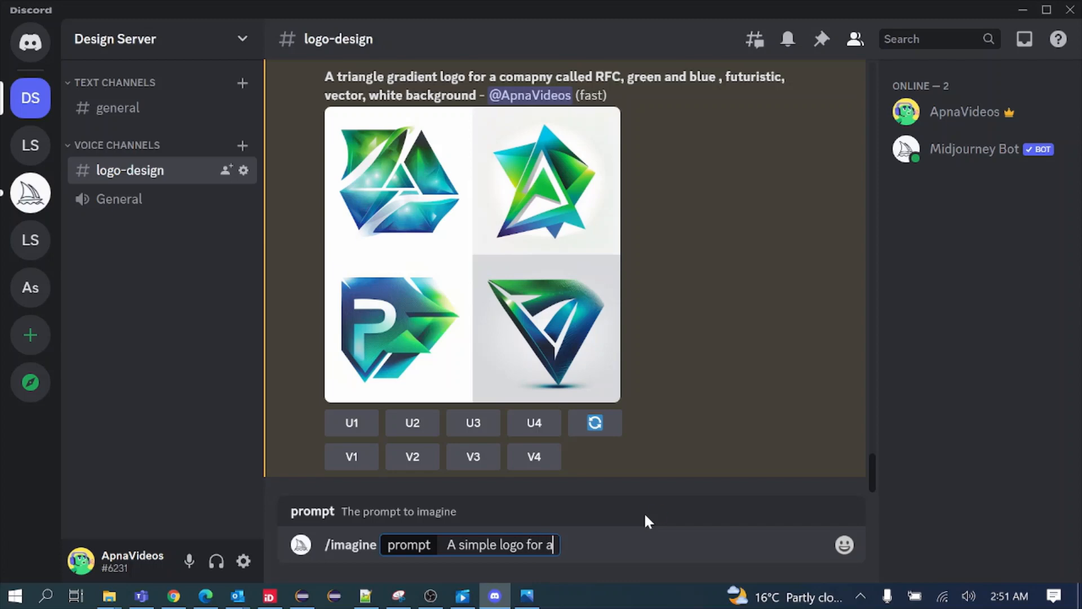
pyautogui.write(' brand ')
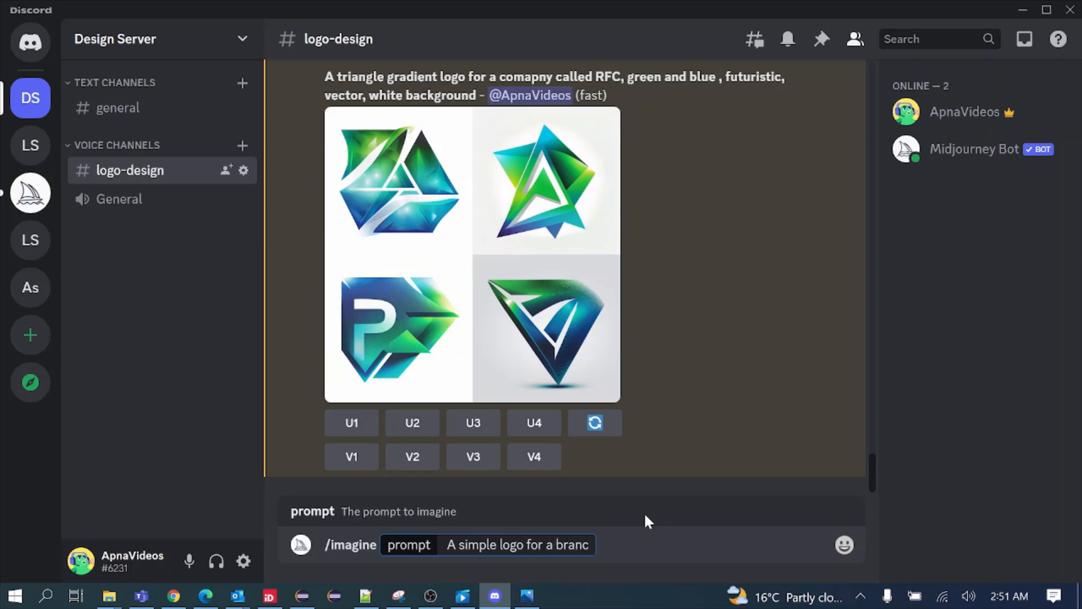
pyautogui.write('aca')
pyautogui.press('BackSpace')
pyautogui.press('BackSpace')
pyautogui.press('BackSpace')
pyautogui.write('called')
pyautogui.press('capslock')
pyautogui.write('R')
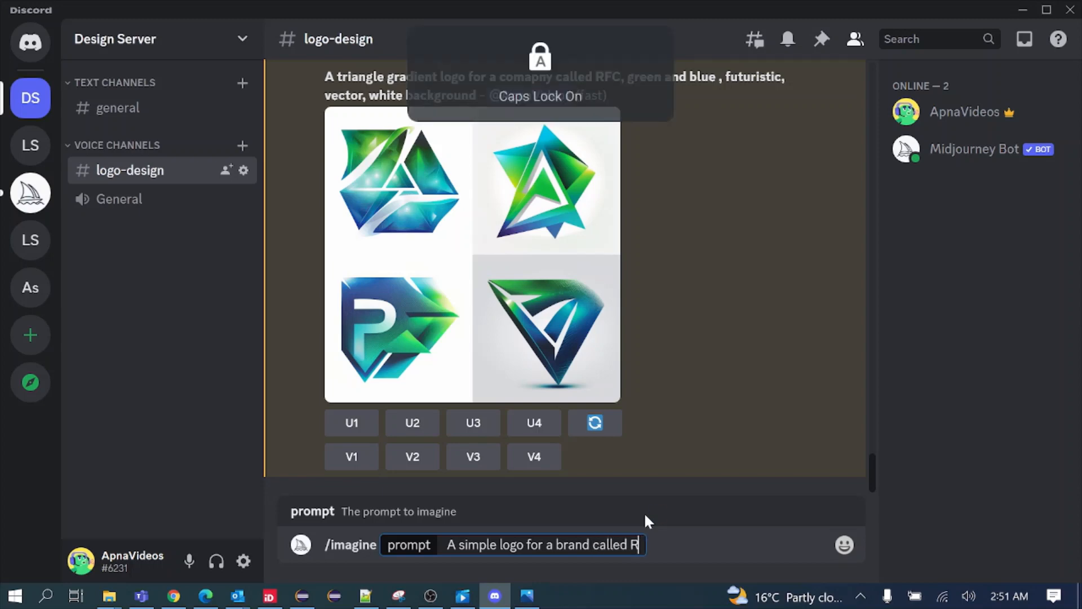
pyautogui.write('FC IN')
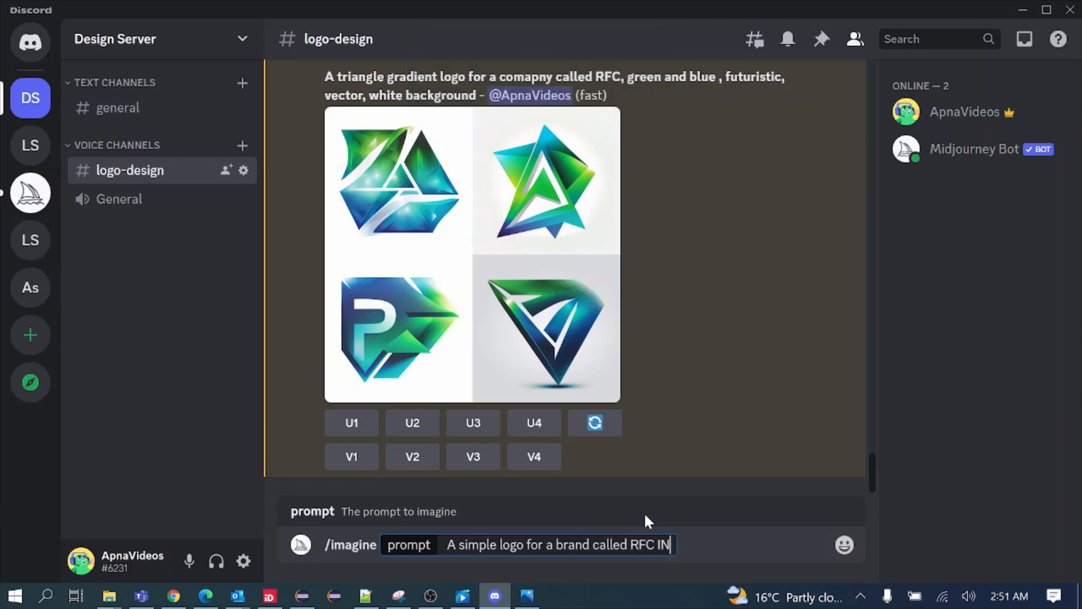
pyautogui.write(' STYLE')
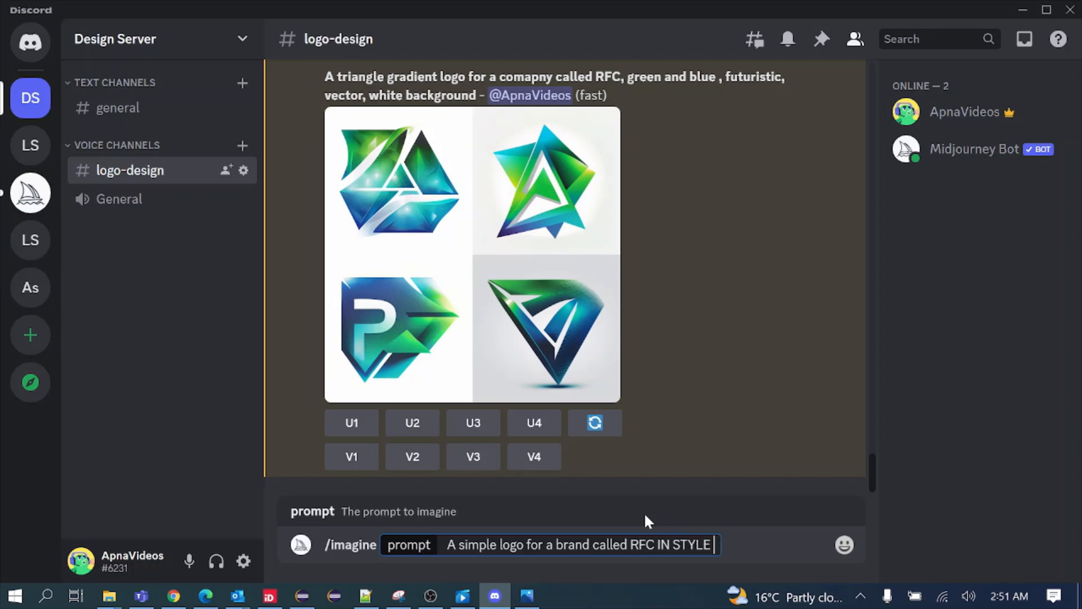
# Replace the capitalised "IN STYLE" ending with "in style of Paul Rand" and submit the prompt
pyautogui.press('BackSpace')
pyautogui.press('BackSpace')
pyautogui.press('BackSpace')
pyautogui.press('BackSpace')
pyautogui.press('BackSpace')
pyautogui.press('BackSpace')
pyautogui.press('BackSpace')
pyautogui.press('BackSpace')
pyautogui.press('capslock')
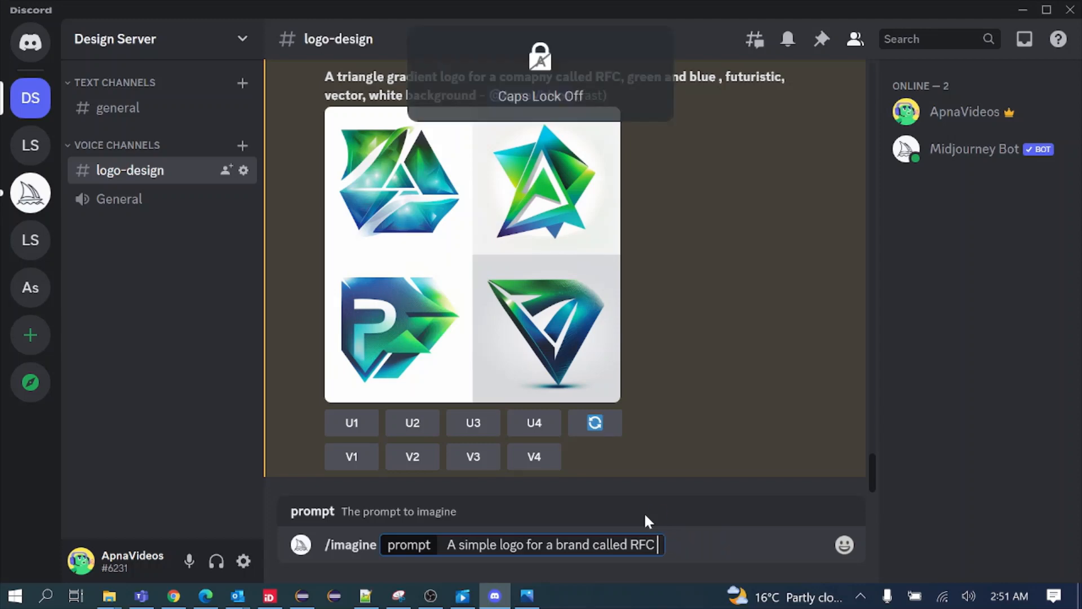
pyautogui.write('in styl')
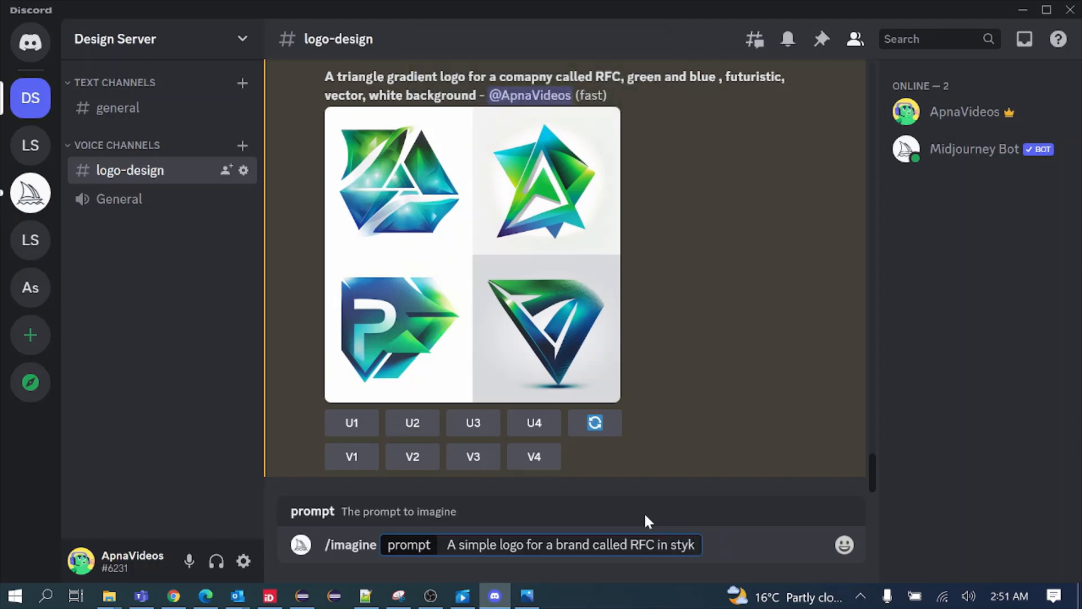
pyautogui.write('e of Paul ')
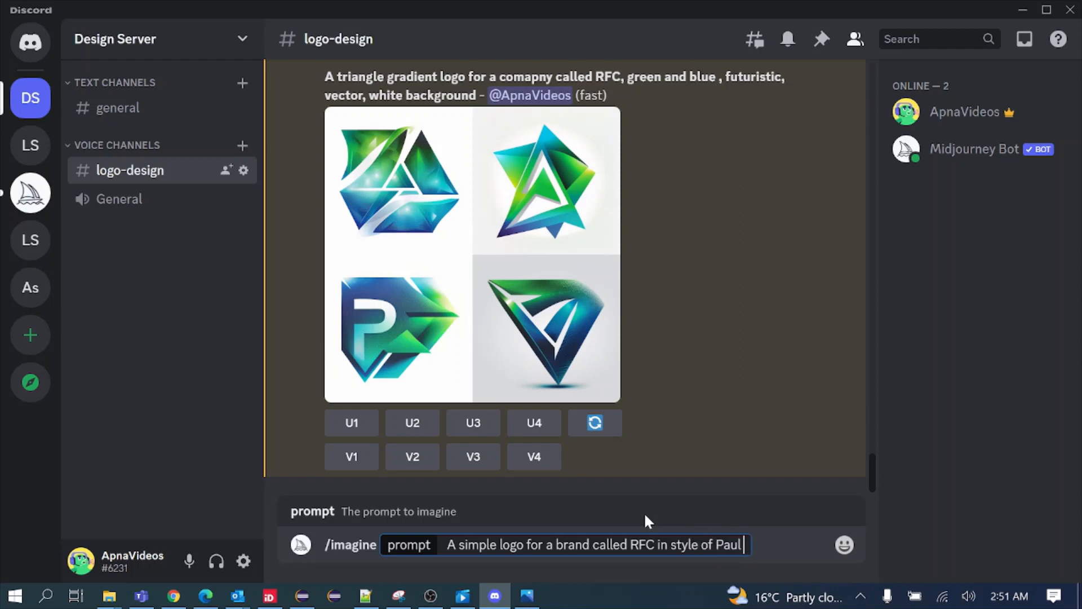
pyautogui.write('Rand')
pyautogui.press('Return')
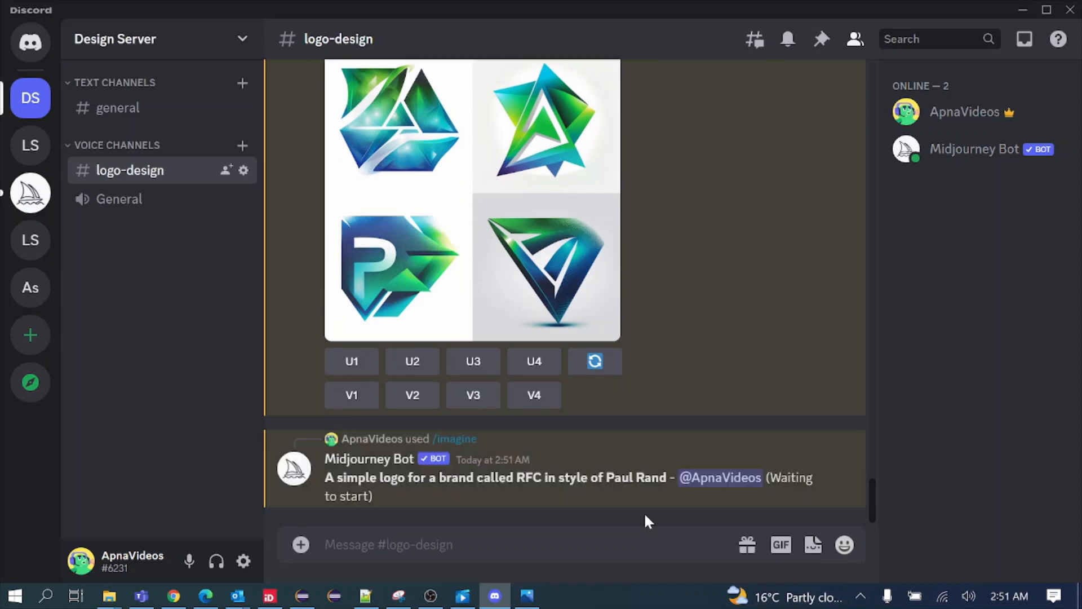
# Copy the text "A simple logo for a brand called RFC in style of Paul Rand" from the Midjourney Bot message
pyautogui.moveTo(668, 478); pyautogui.dragTo(319, 478)
pyautogui.hotkey('ctrl', 'c')
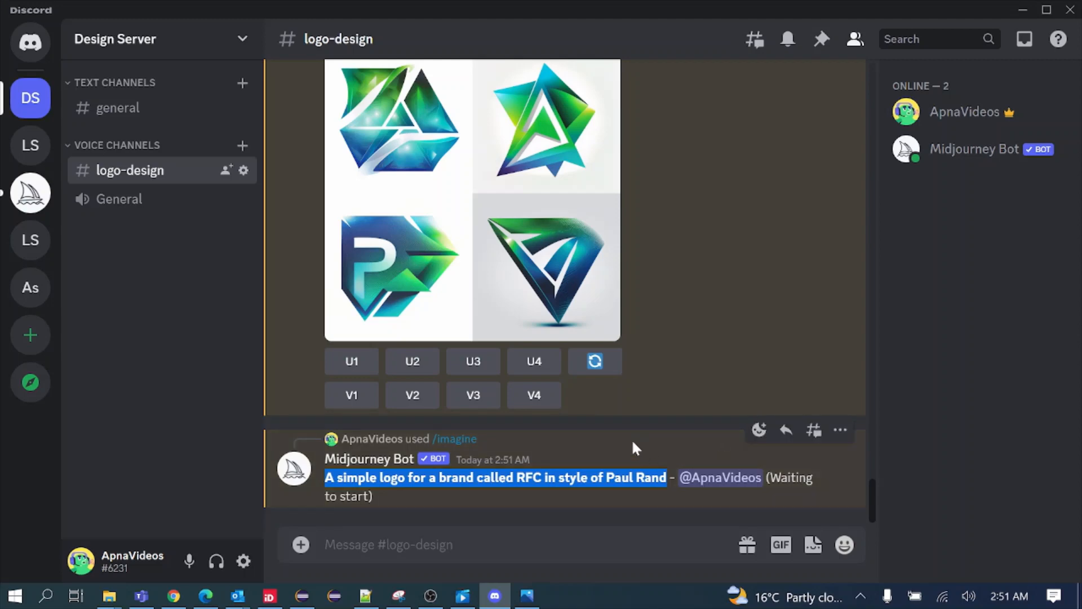
pyautogui.click(496, 493)
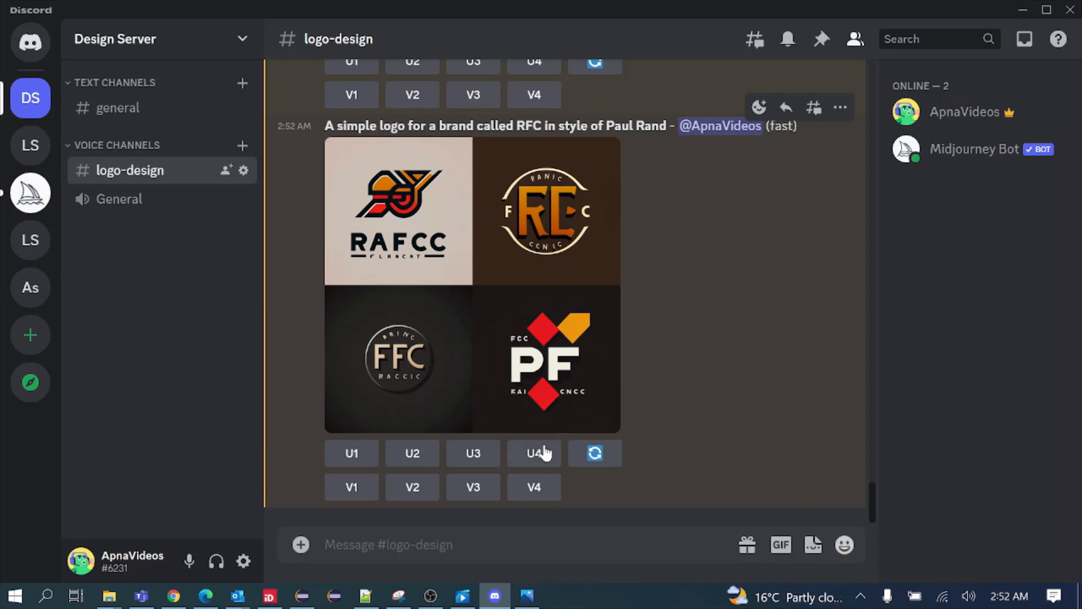
# Send the copied prompt after a slash as a channel message, replacing "Paul Rand" with "Saul Bass"
pyautogui.click(327, 545)
pyautogui.write('/')
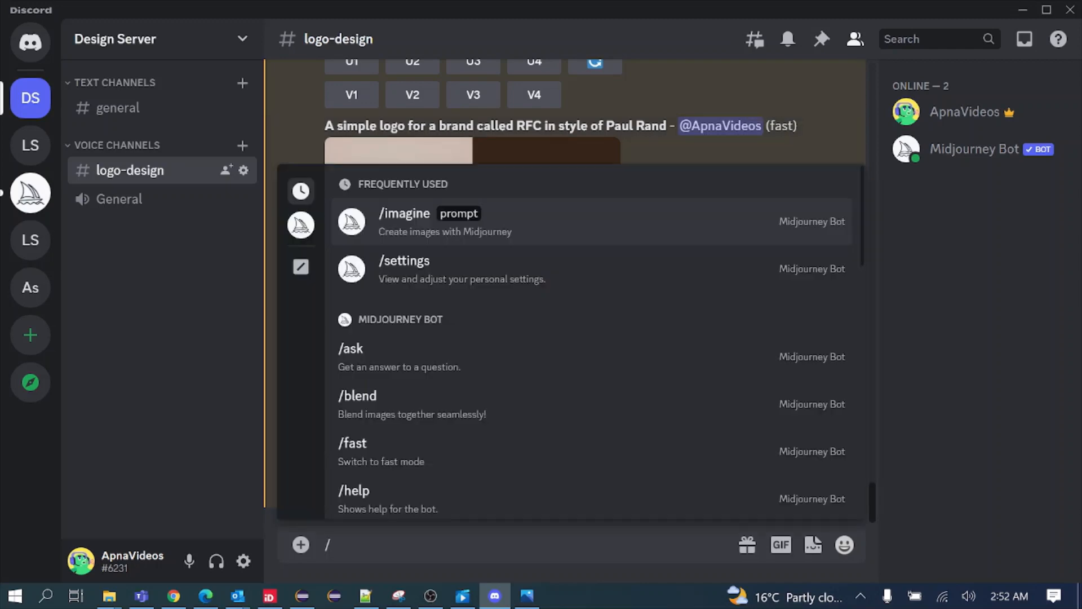
pyautogui.hotkey('ctrl', 'v')
pyautogui.press('BackSpace')
pyautogui.press('BackSpace')
pyautogui.press('BackSpace')
pyautogui.press('BackSpace')
pyautogui.press('BackSpace')
pyautogui.press('BackSpace')
pyautogui.press('BackSpace')
pyautogui.press('BackSpace')
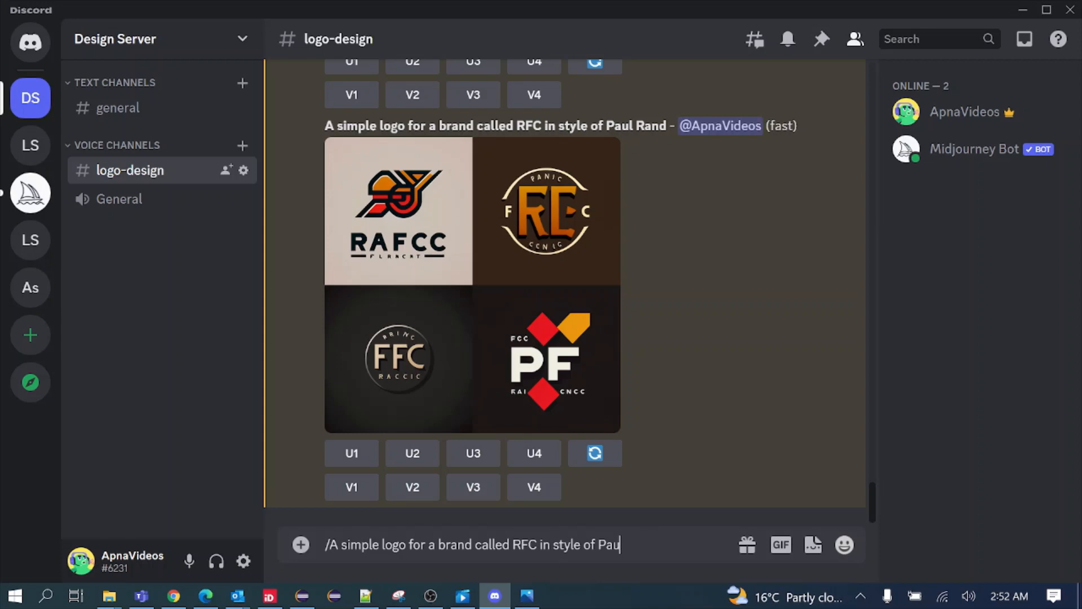
pyautogui.write('Saul Bass')
pyautogui.press('Return')
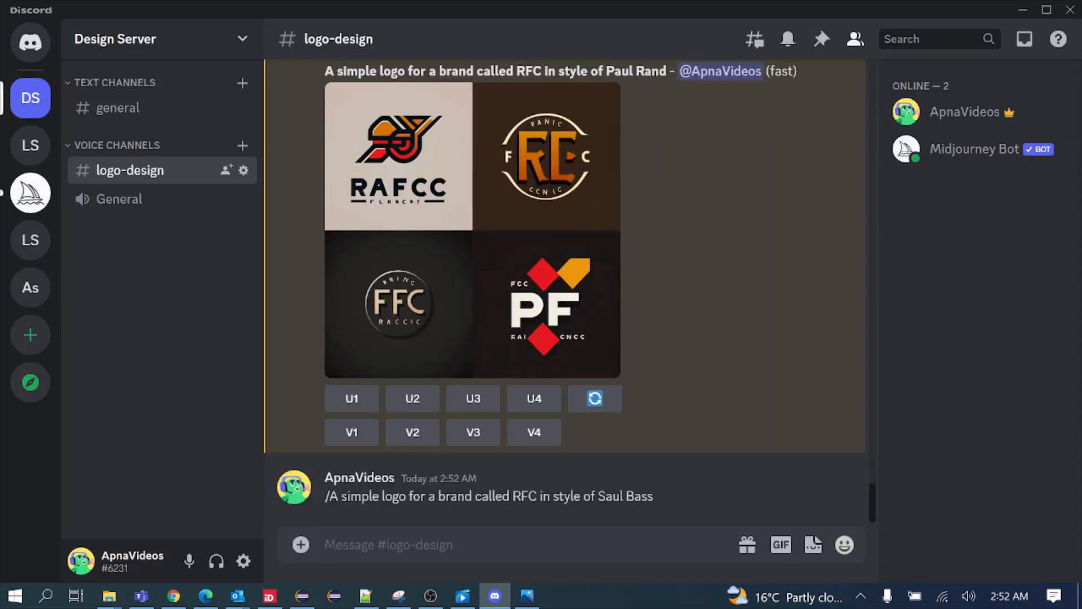
# Copy the Saul Bass prompt text without its slash from the sent message and submit it with the /imagine command
pyautogui.moveTo(499, 590)
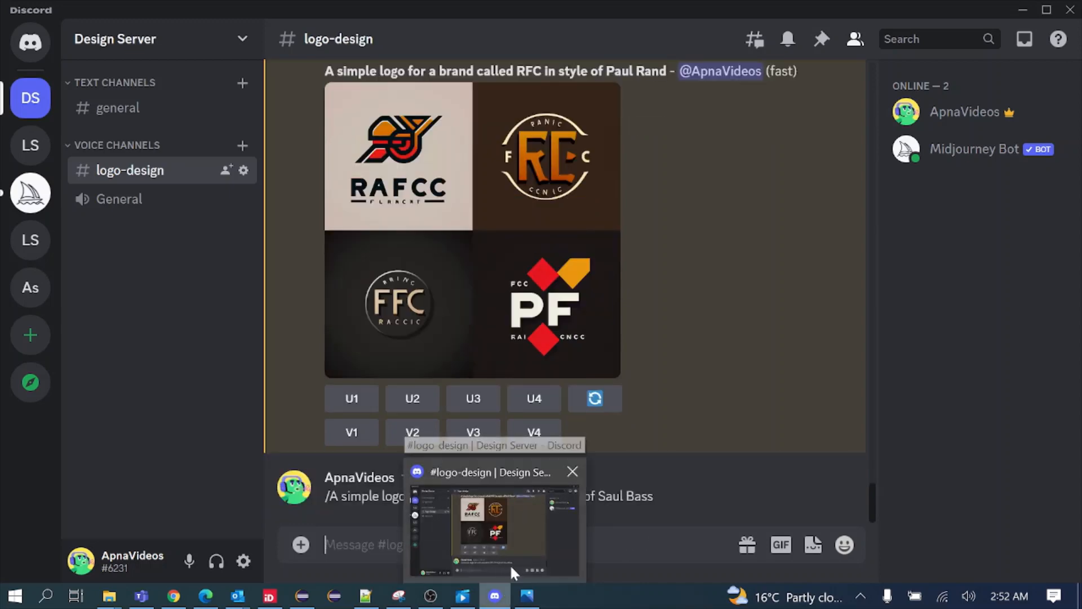
pyautogui.moveTo(665, 499); pyautogui.dragTo(330, 497)
pyautogui.hotkey('ctrl', 'c')
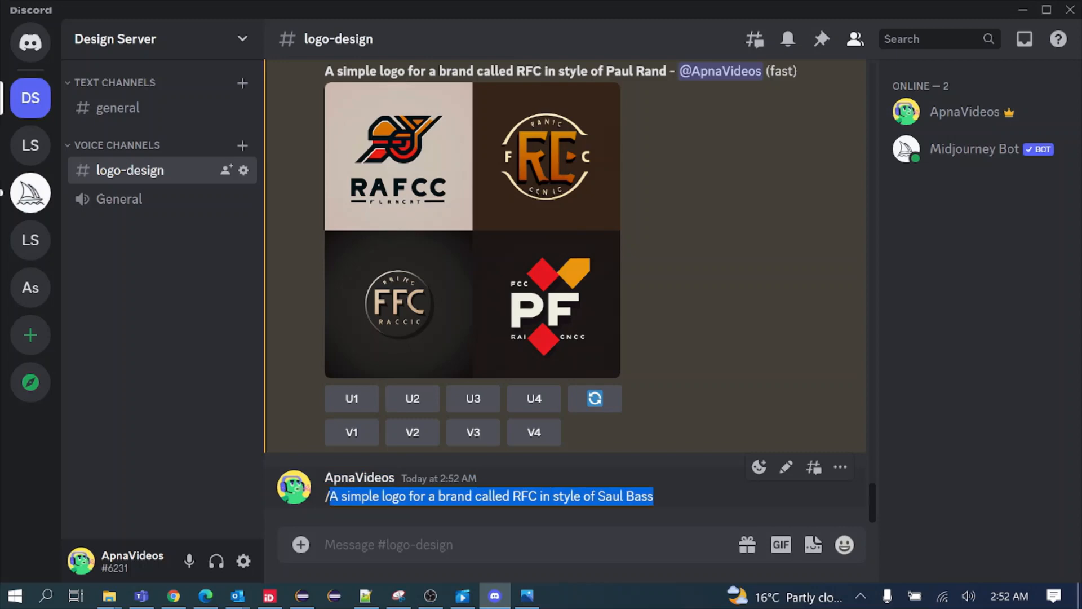
pyautogui.click(339, 544)
pyautogui.write('/i')
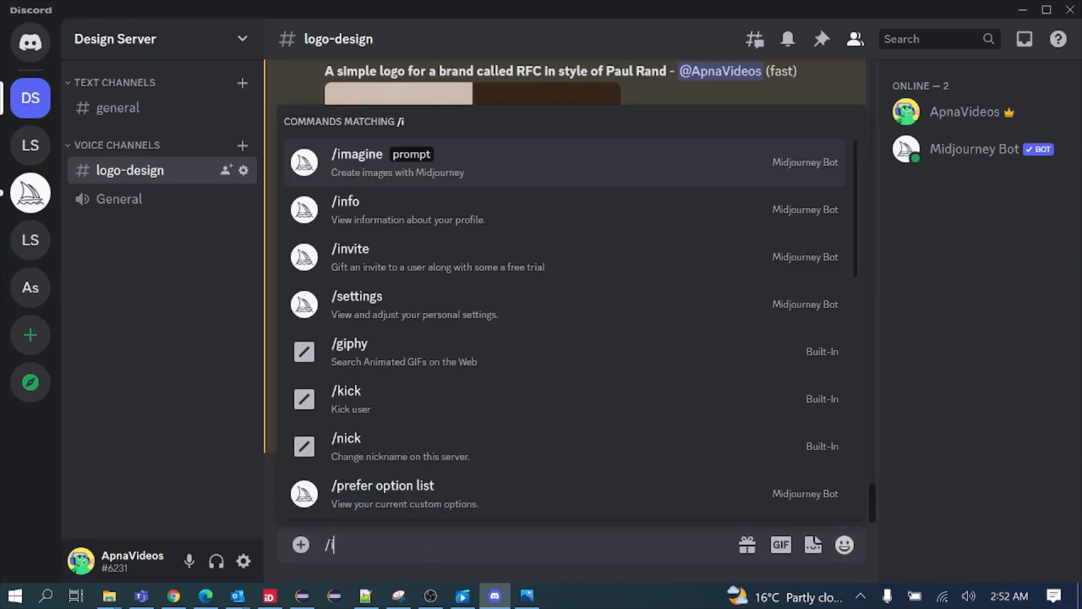
pyautogui.press('Tab')
pyautogui.hotkey('ctrl', 'v')
pyautogui.press('Return')
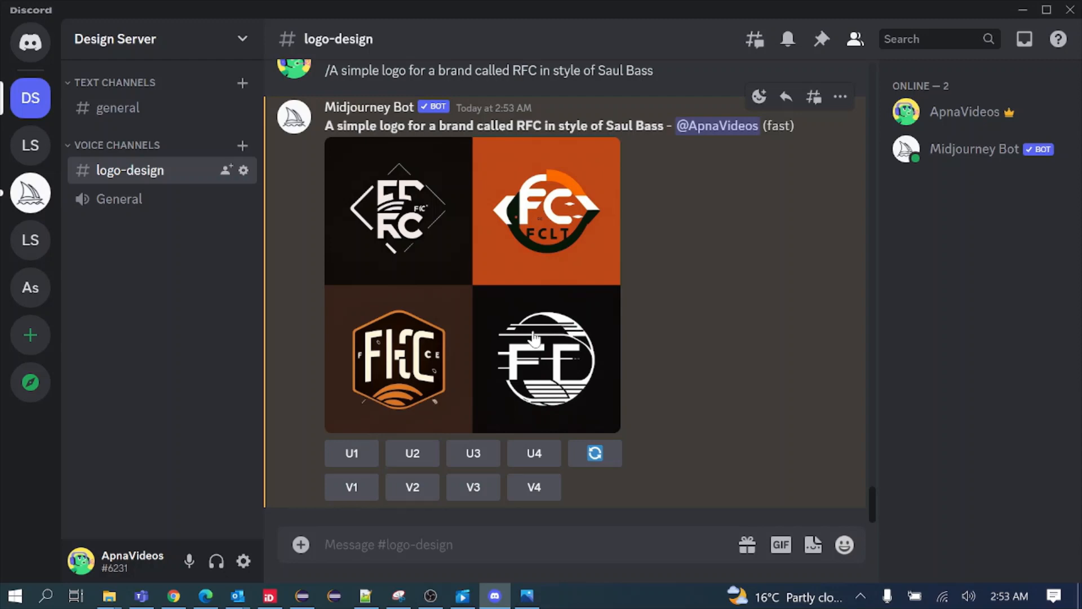
# Submit the copied Saul Bass prompt with the /imagine command, adding ", white background" at its end
pyautogui.write('/im')
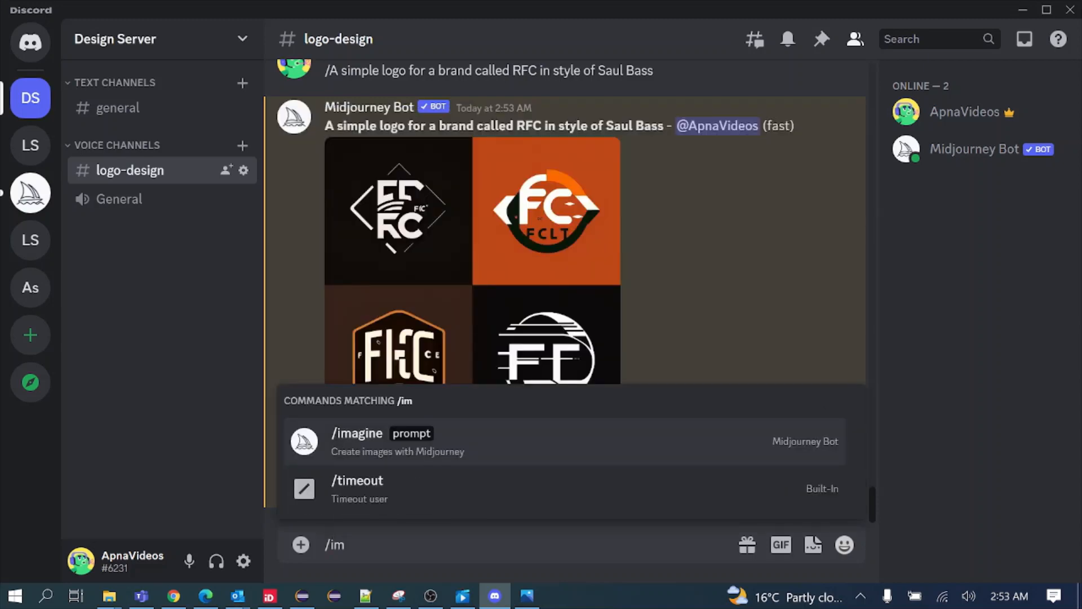
pyautogui.press('Tab')
pyautogui.hotkey('ctrl', 'v')
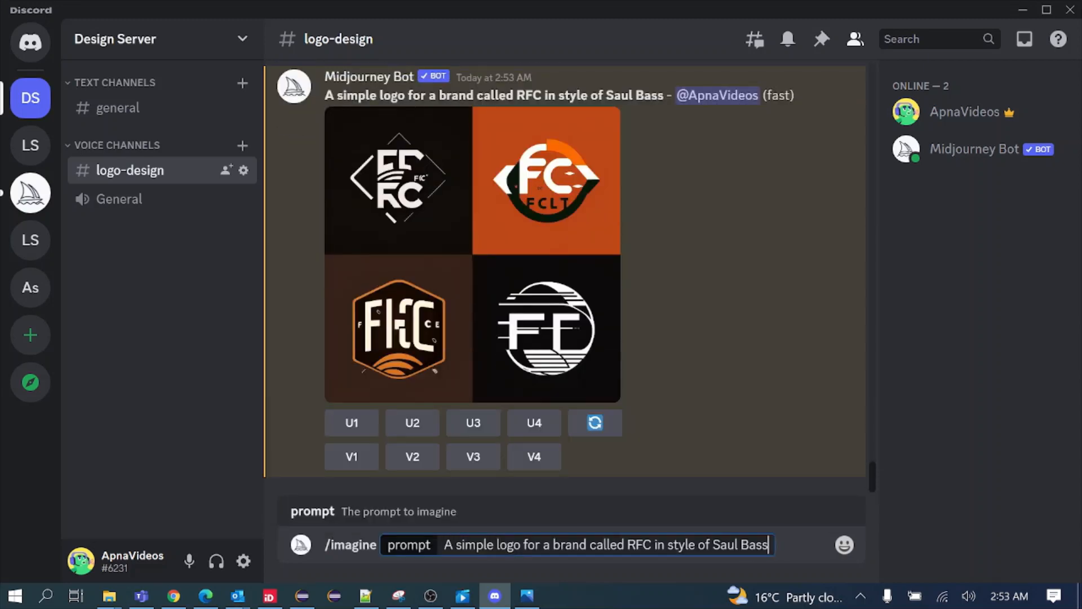
pyautogui.write(', white back')
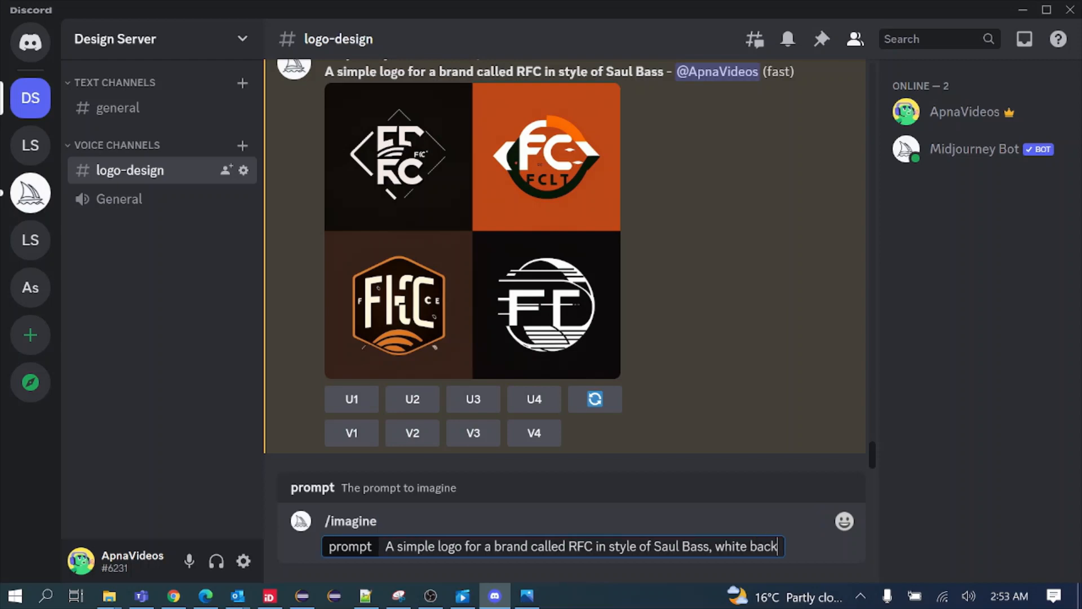
pyautogui.write('ground')
pyautogui.press('Return')
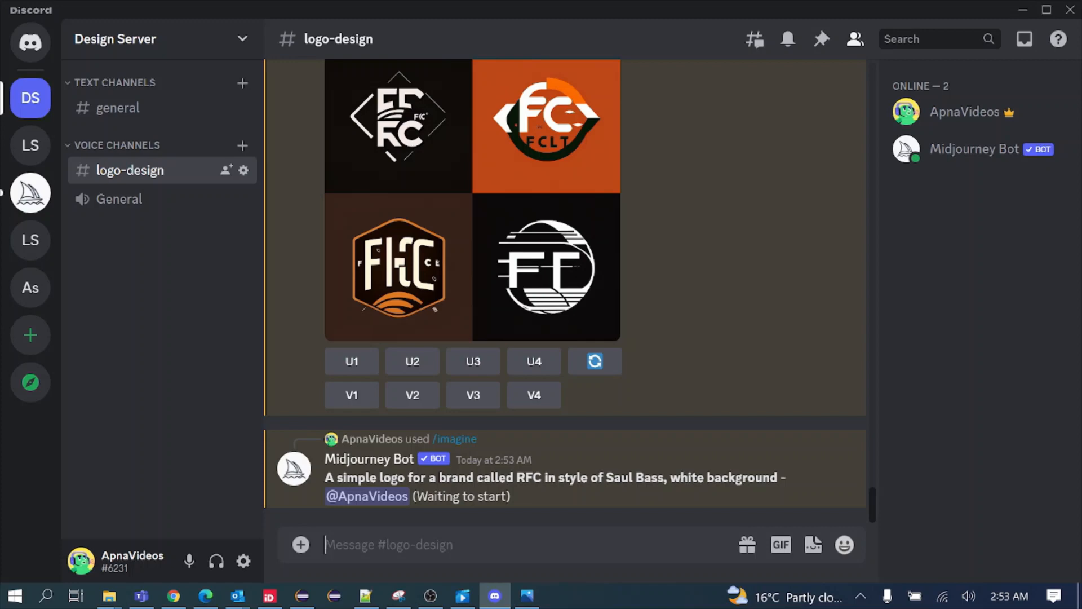
# Start another /imagine command with the copied Saul Bass prompt and insert "vector" before "logo"
pyautogui.write('/im')
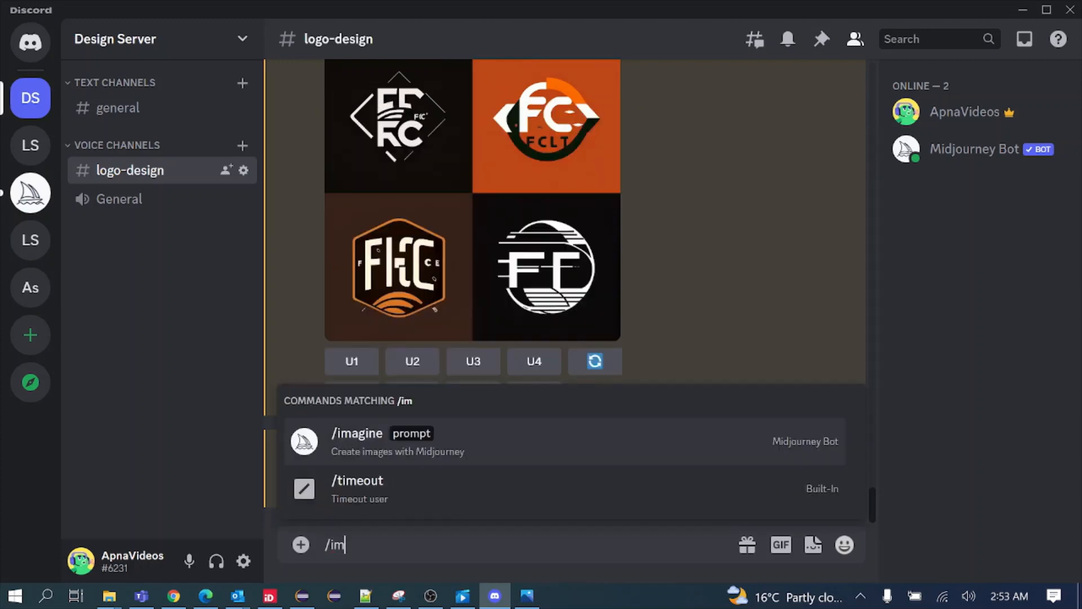
pyautogui.press('Tab')
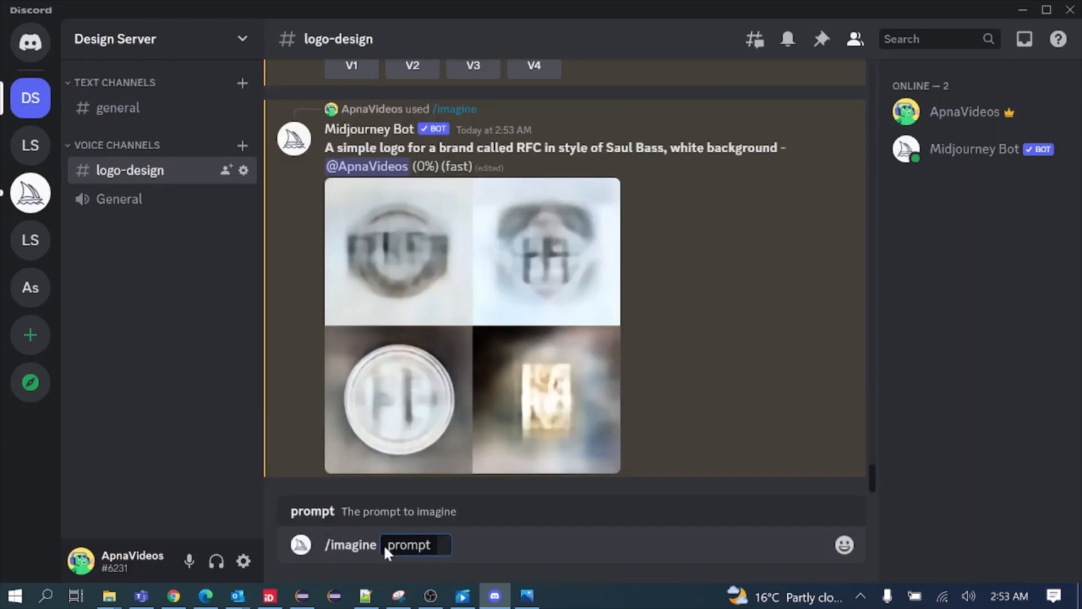
pyautogui.hotkey('ctrl', 'v')
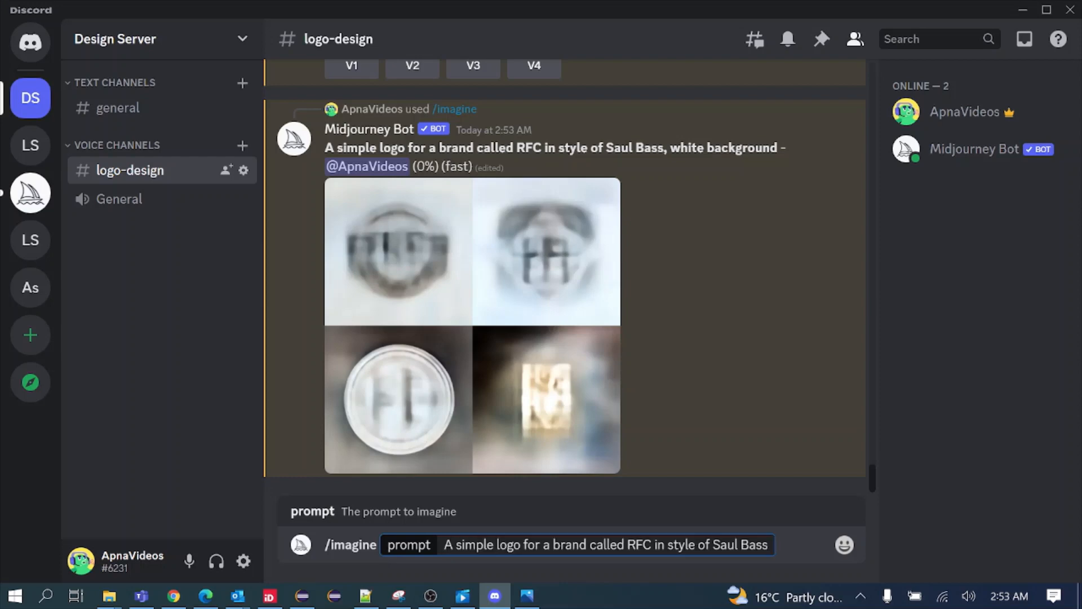
pyautogui.click(494, 545)
pyautogui.write('vector')
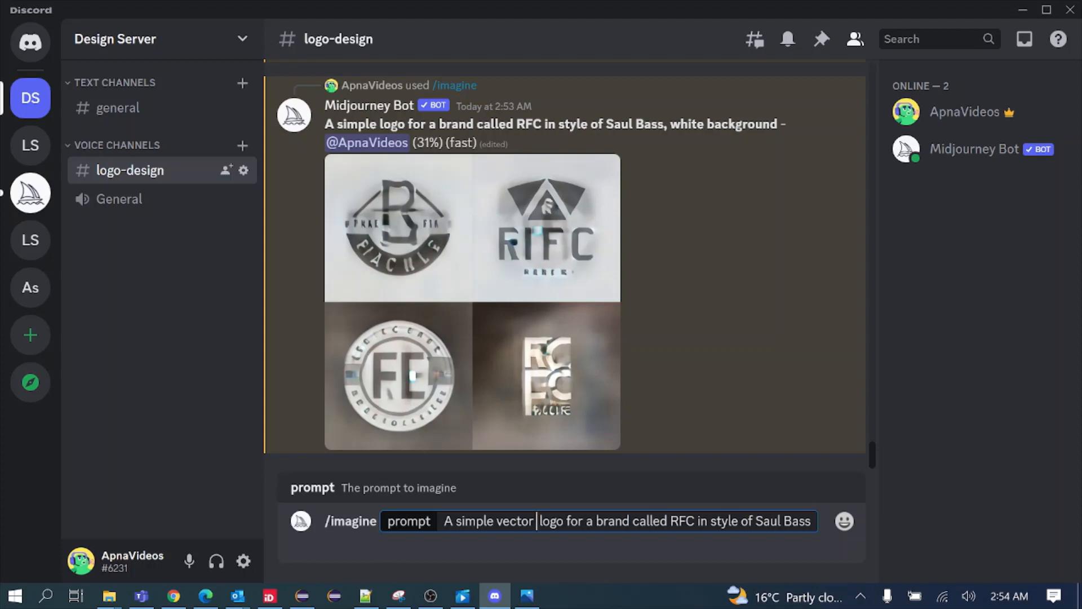
# Replace "Saul Bass" in the prompt with "Massimo Vignelli, white background" and submit it
pyautogui.press('End')
pyautogui.hotkey('shift', 'Left')
pyautogui.hotkey('shift', 'Left')
pyautogui.hotkey('shift', 'Left')
pyautogui.hotkey('shift', 'Left')
pyautogui.hotkey('shift', 'Left')
pyautogui.hotkey('shift', 'Left')
pyautogui.hotkey('shift', 'Left')
pyautogui.hotkey('shift', 'Left')
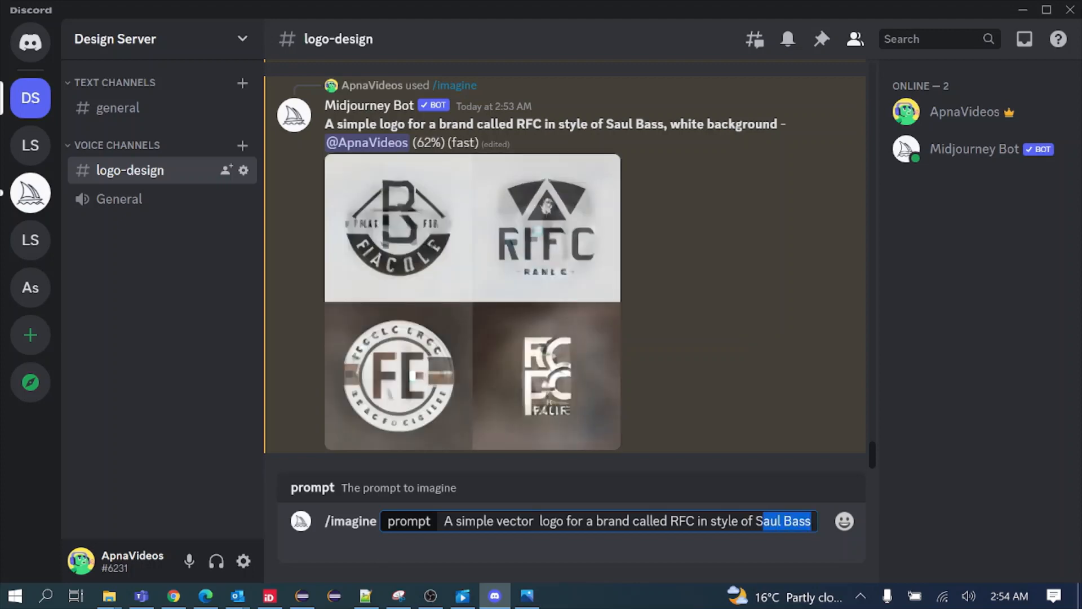
pyautogui.press('BackSpace')
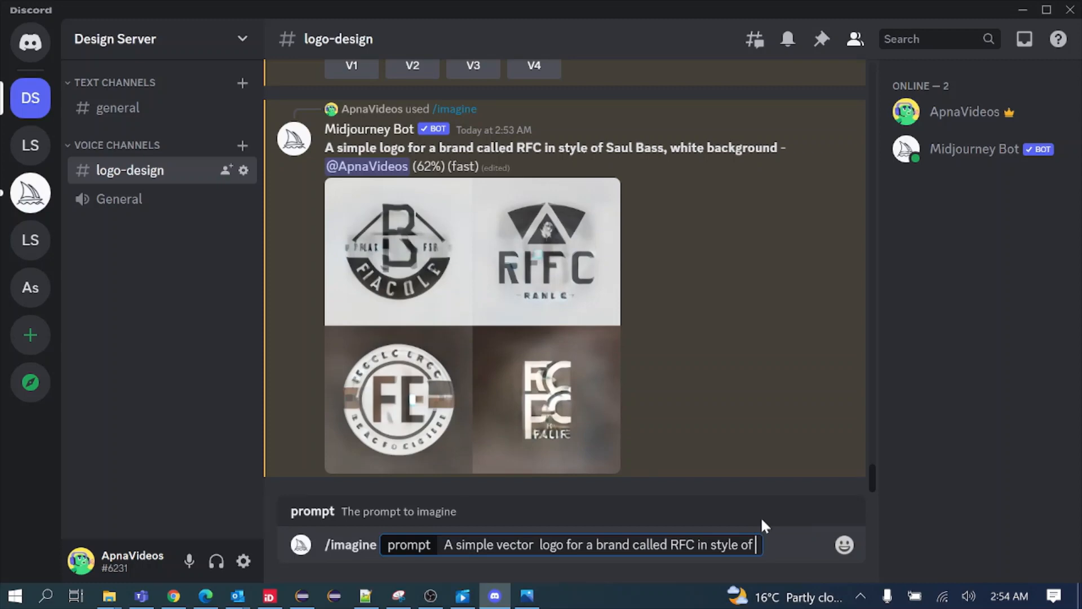
pyautogui.write('Mass')
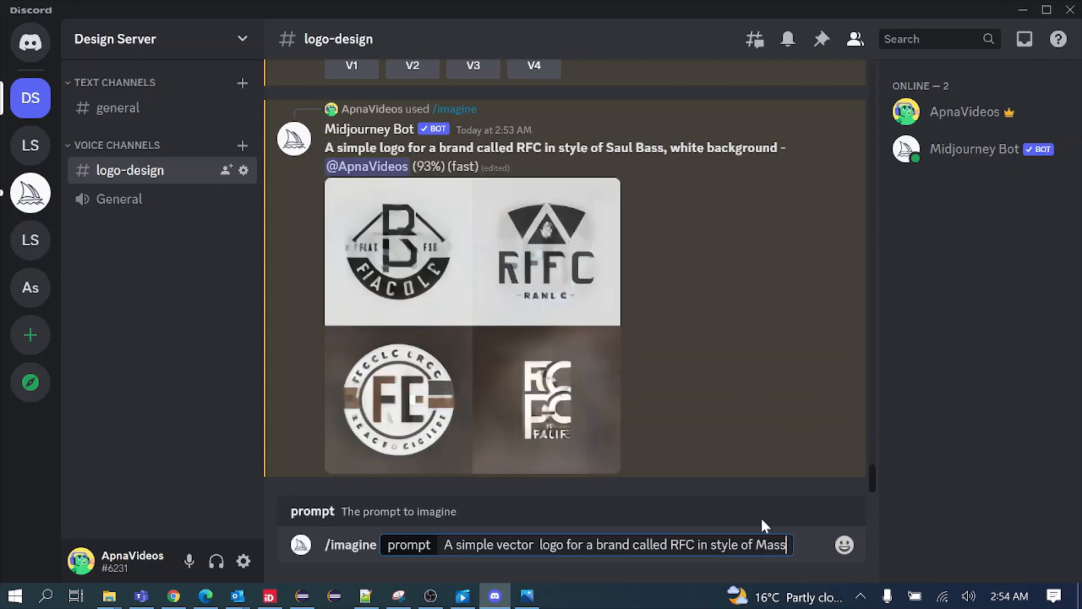
pyautogui.write('imo V')
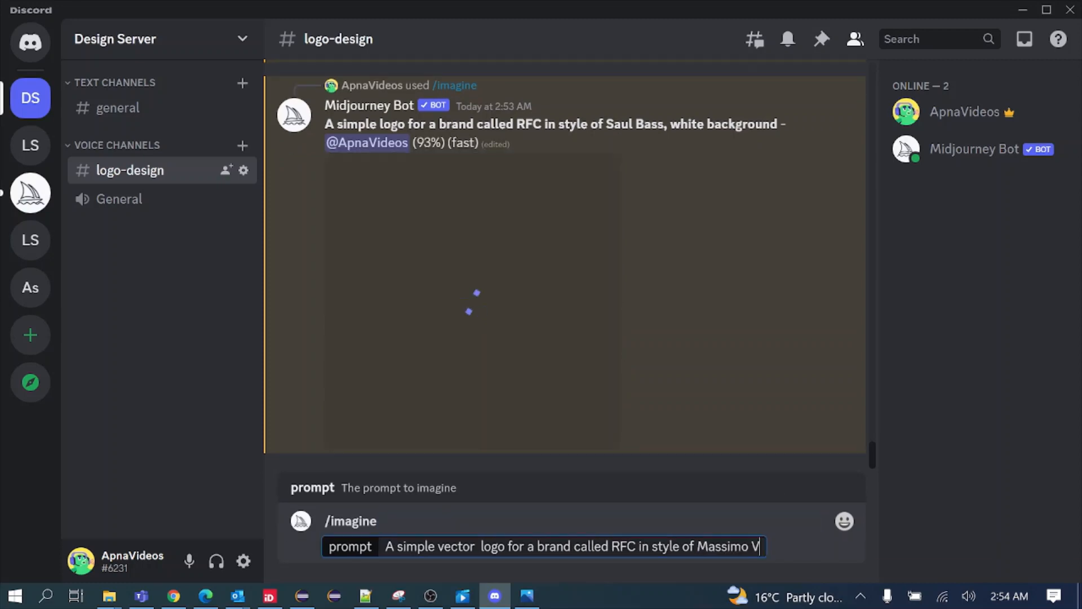
pyautogui.write('ignelli, white')
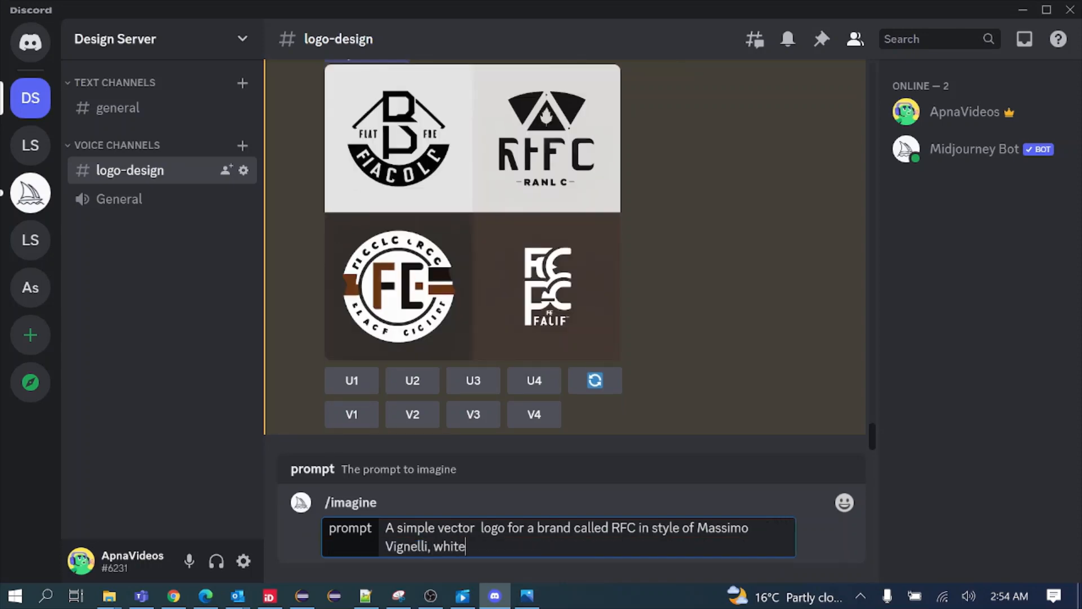
pyautogui.write(' background')
pyautogui.press('Return')
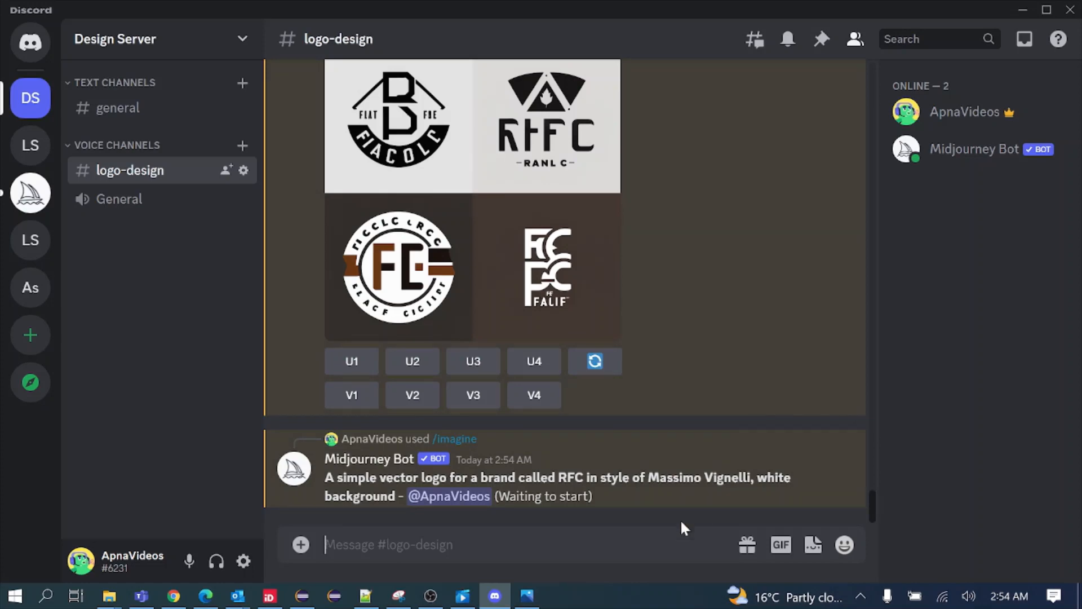
# Start a new /imagine command with the copied Saul Bass prompt and erase everything after the opening "A"
pyautogui.scroll(3, 637, 293)
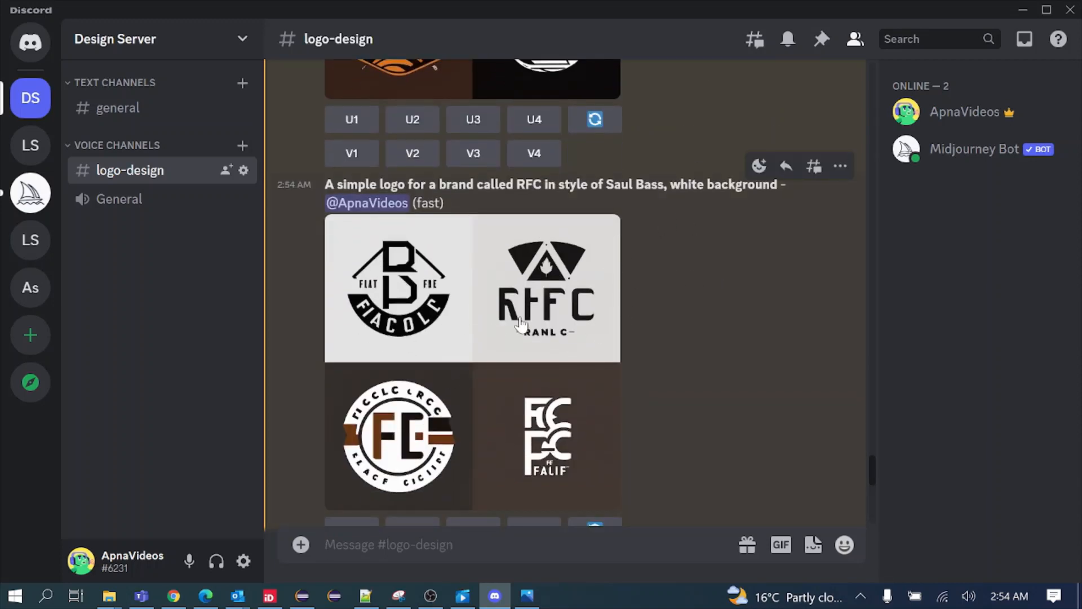
pyautogui.scroll(-4, 521, 324)
pyautogui.scroll(-2, 546, 345)
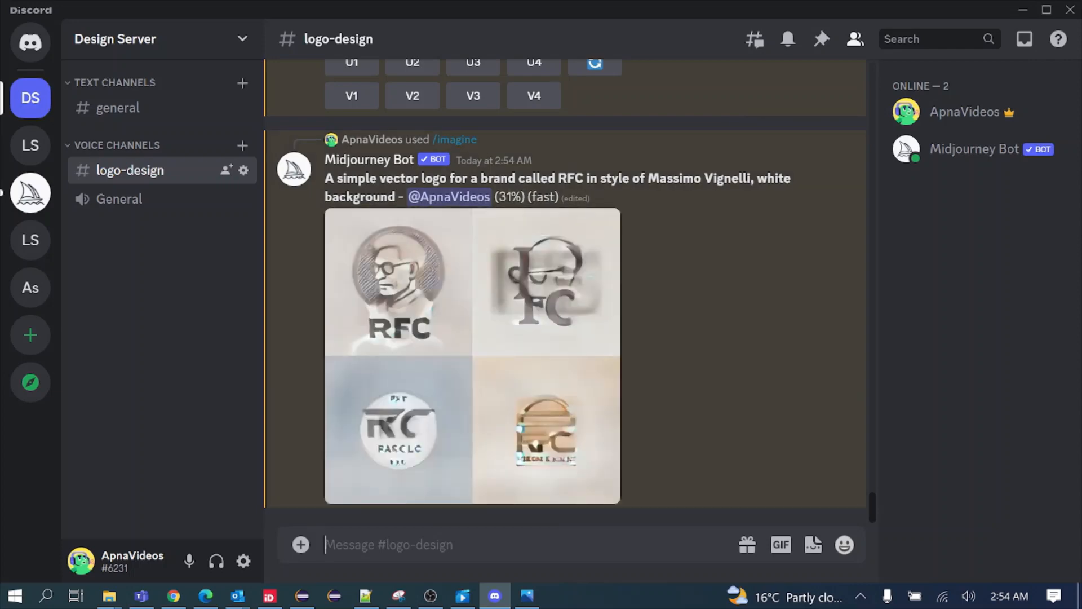
pyautogui.write('/im')
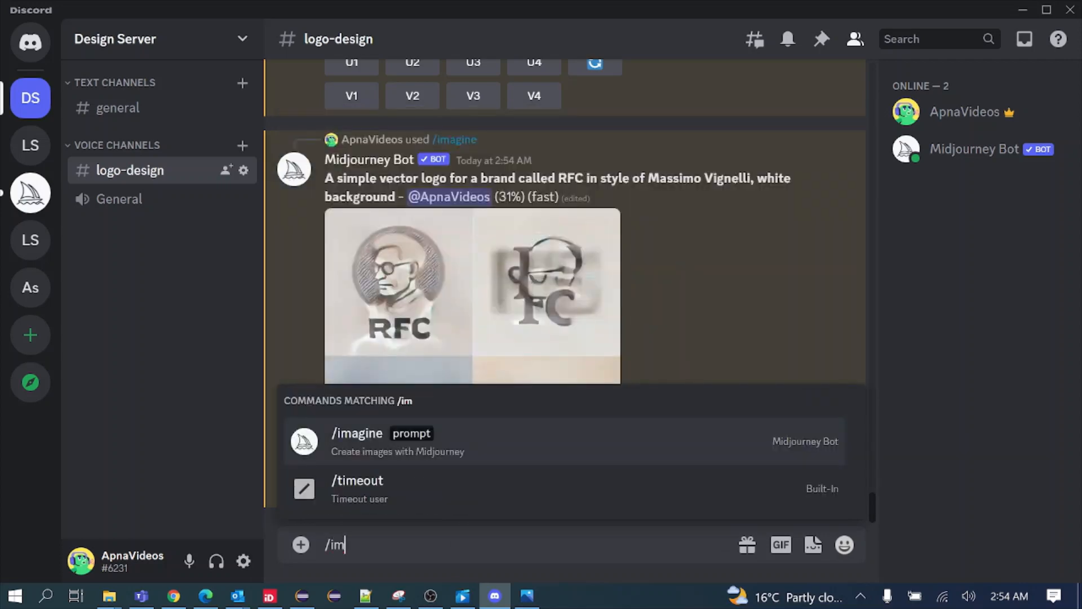
pyautogui.press('Tab')
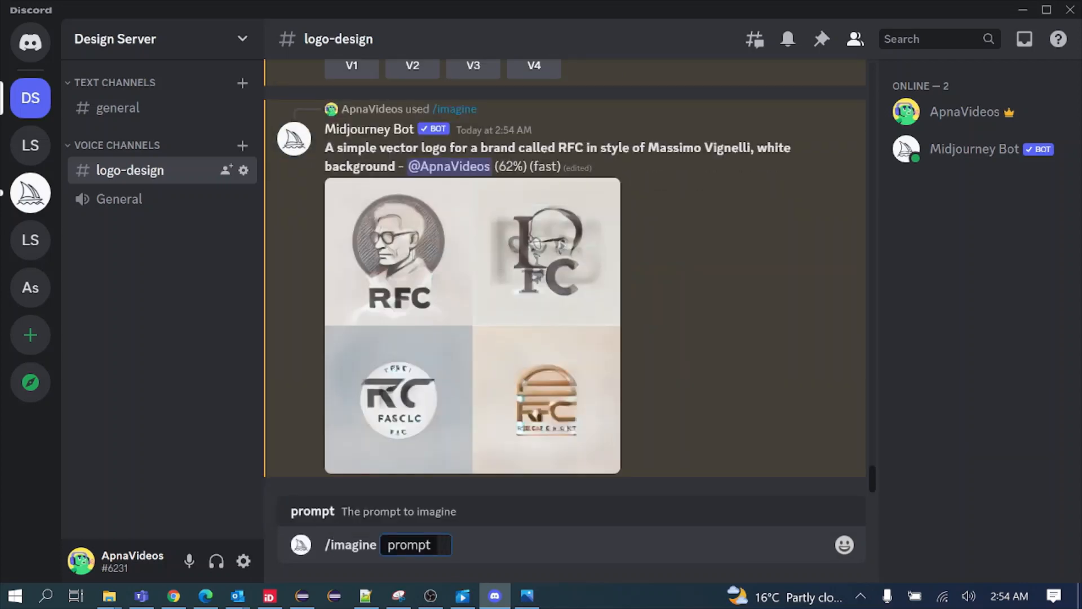
pyautogui.write('A simple logo for a brand called RFC in style of Saul Bass')
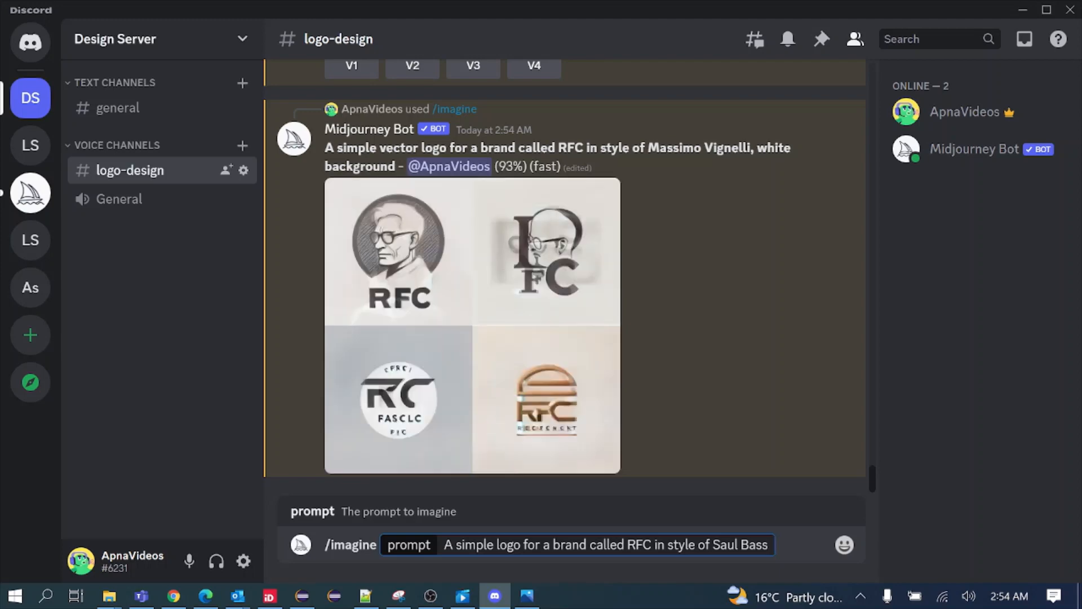
pyautogui.press('BackSpace')
pyautogui.press('BackSpace')
pyautogui.press('BackSpace')
pyautogui.press('BackSpace')
pyautogui.press('BackSpace')
pyautogui.press('BackSpace')
pyautogui.press('BackSpace')
pyautogui.press('BackSpace')
pyautogui.press('BackSpace')
pyautogui.press('BackSpace')
pyautogui.press('BackSpace')
pyautogui.press('BackSpace')
pyautogui.press('BackSpace')
pyautogui.press('BackSpace')
pyautogui.press('BackSpace')
pyautogui.press('BackSpace')
pyautogui.press('BackSpace')
pyautogui.press('BackSpace')
pyautogui.press('BackSpace')
pyautogui.press('BackSpace')
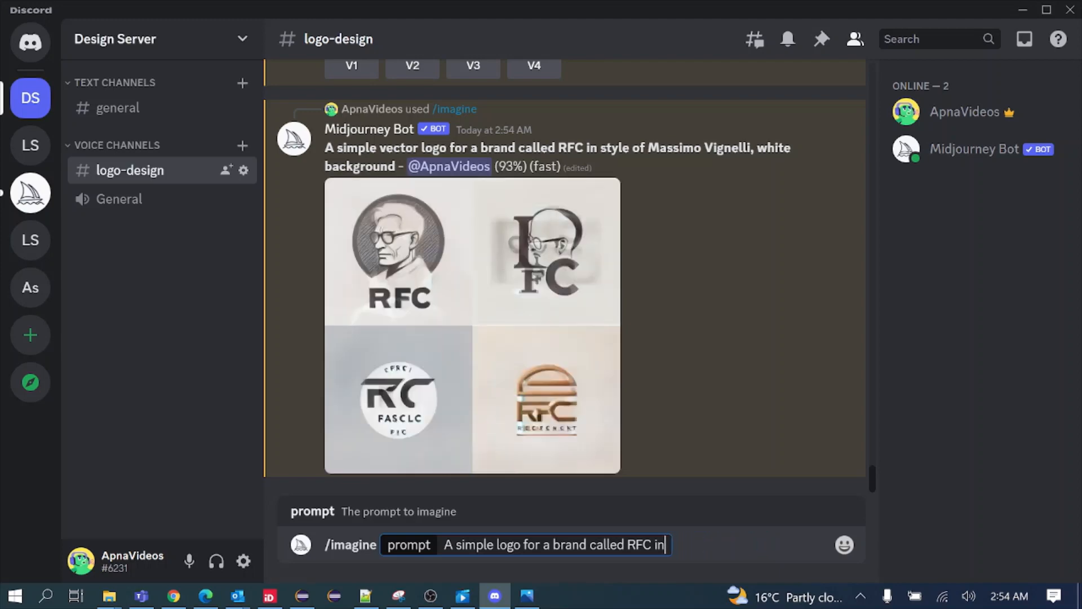
pyautogui.press('BackSpace')
pyautogui.press('BackSpace')
pyautogui.press('BackSpace')
pyautogui.press('BackSpace')
pyautogui.press('BackSpace')
pyautogui.press('BackSpace')
pyautogui.press('BackSpace')
pyautogui.press('BackSpace')
pyautogui.press('BackSpace')
pyautogui.press('BackSpace')
pyautogui.press('BackSpace')
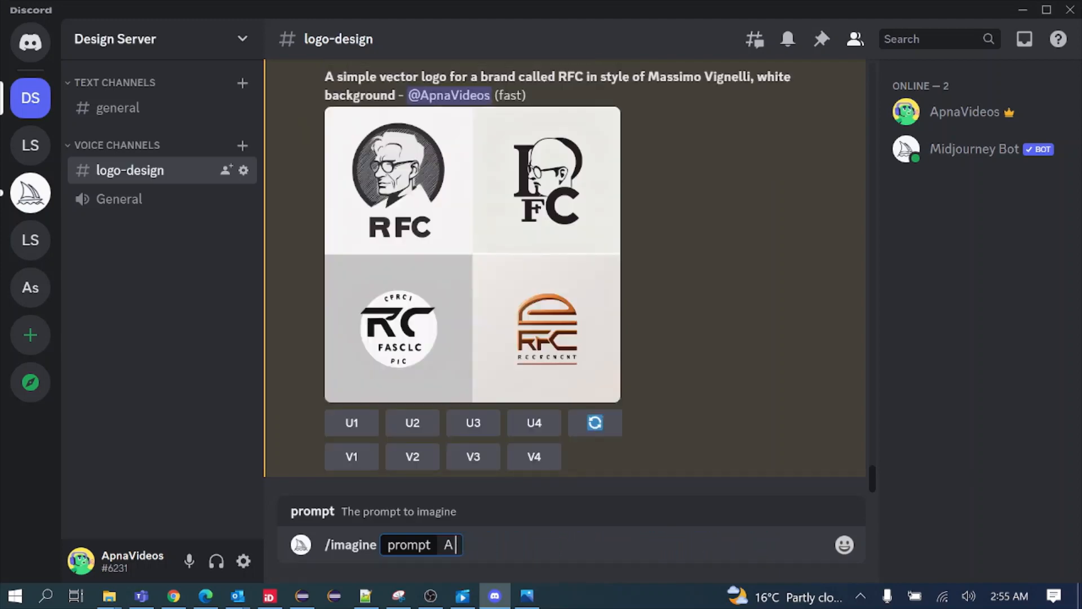
# Complete the prompt as "A cute mascot for a foodie company, simple,vector art, flat design" and submit it
pyautogui.write('cute')
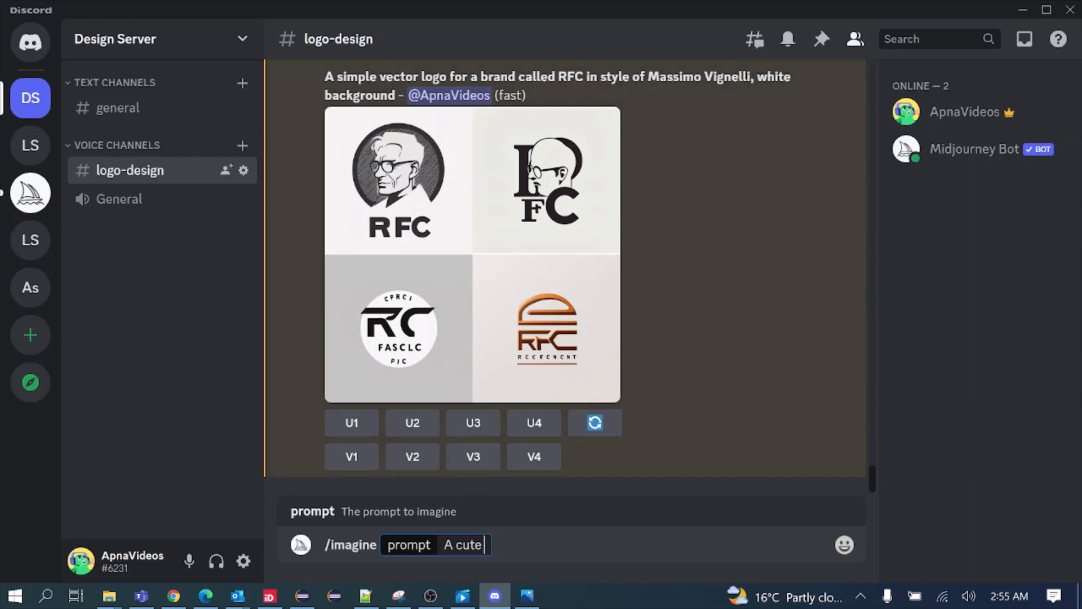
pyautogui.write('masco')
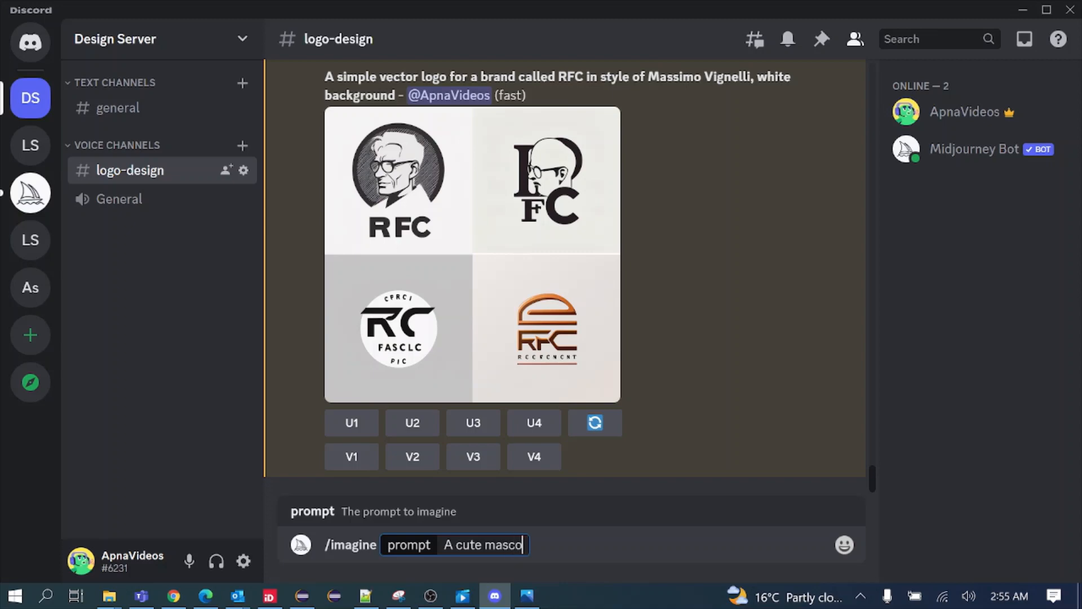
pyautogui.write('t for a ')
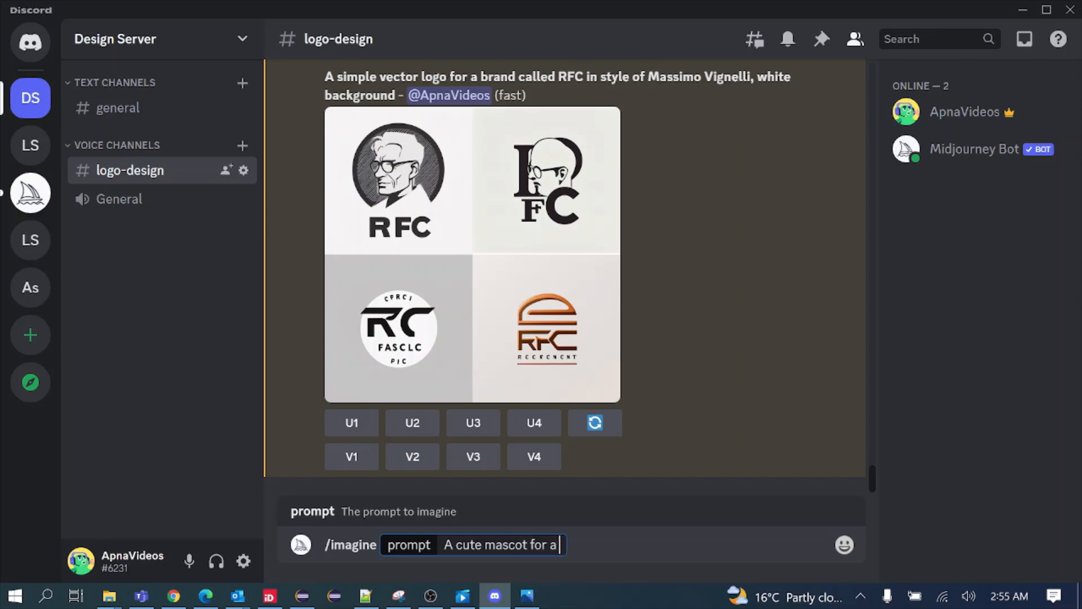
pyautogui.write('foodie')
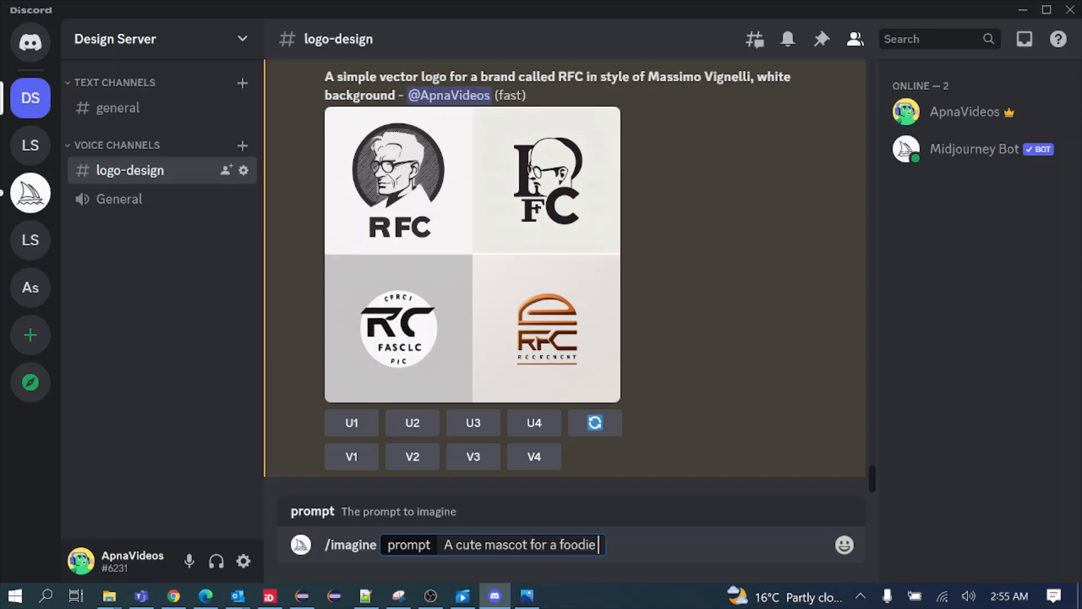
pyautogui.write(' com')
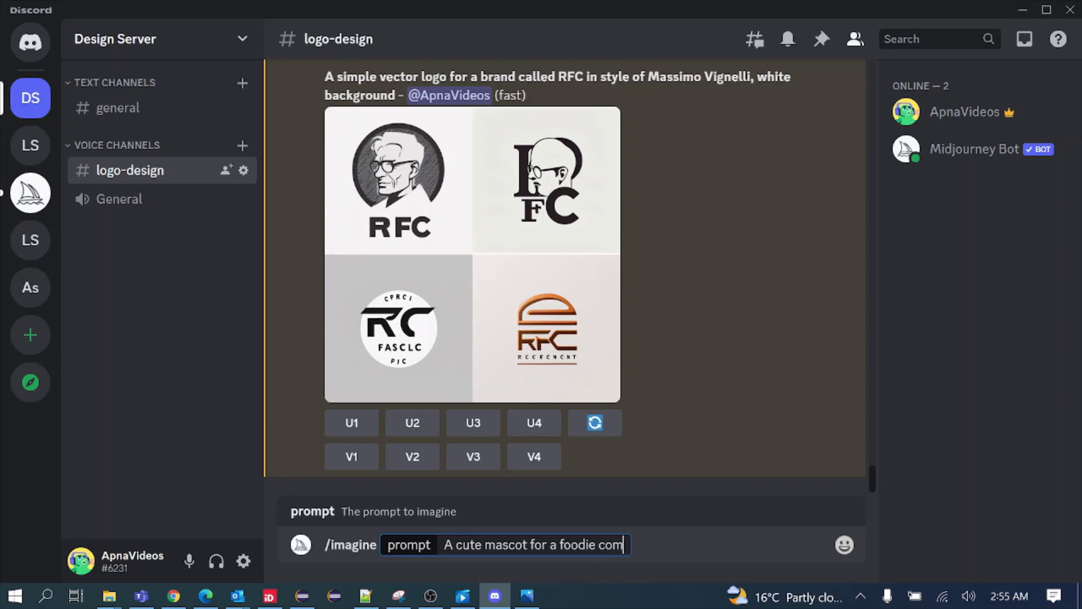
pyautogui.write('pany , simple')
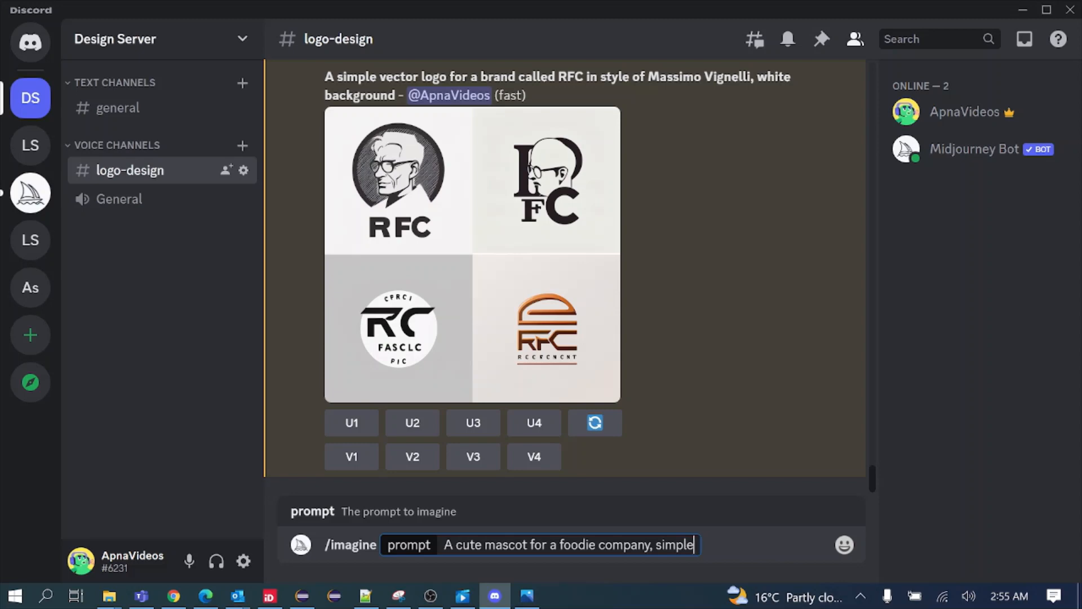
pyautogui.write(',vector')
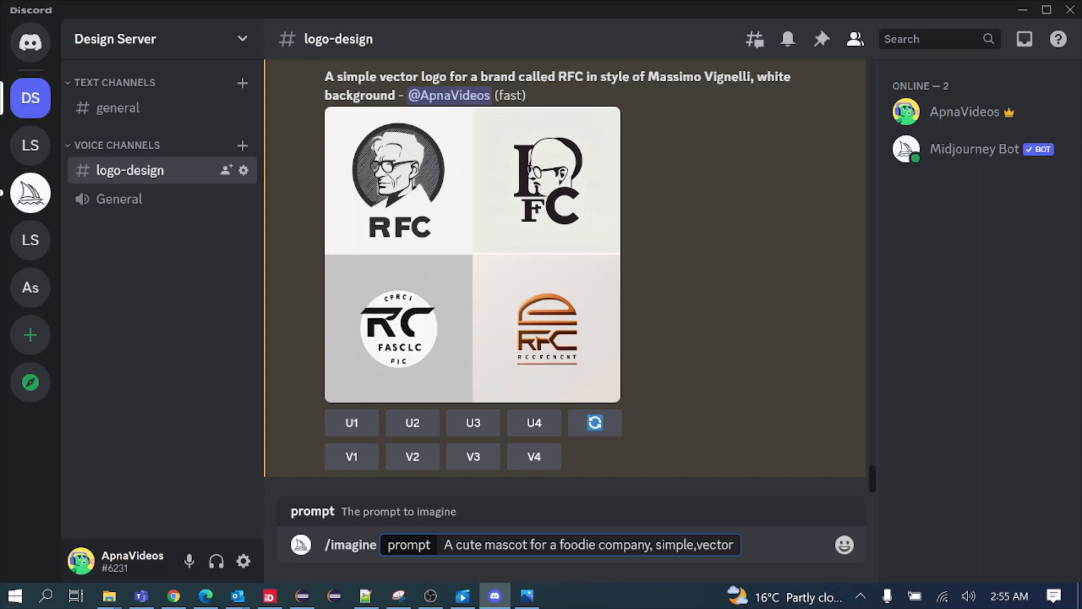
pyautogui.write(' art, flat ')
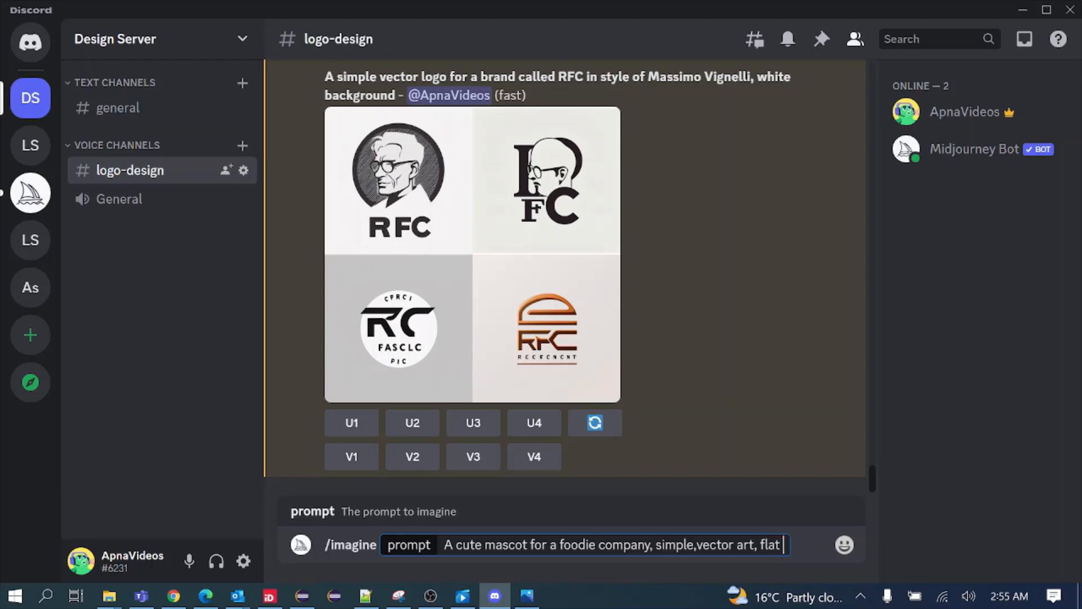
pyautogui.write('design')
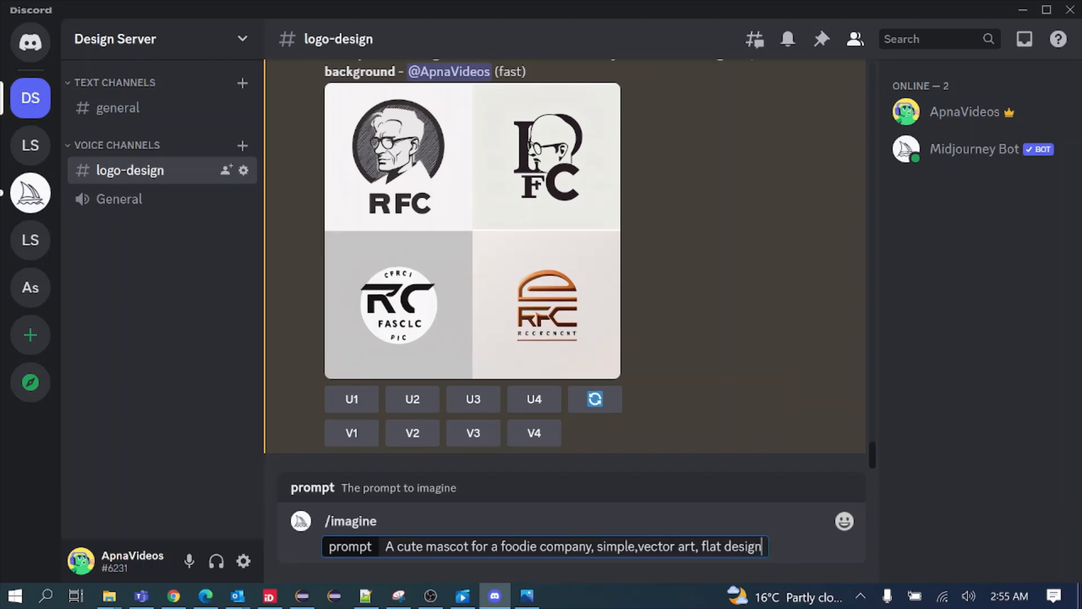
pyautogui.press('Return')
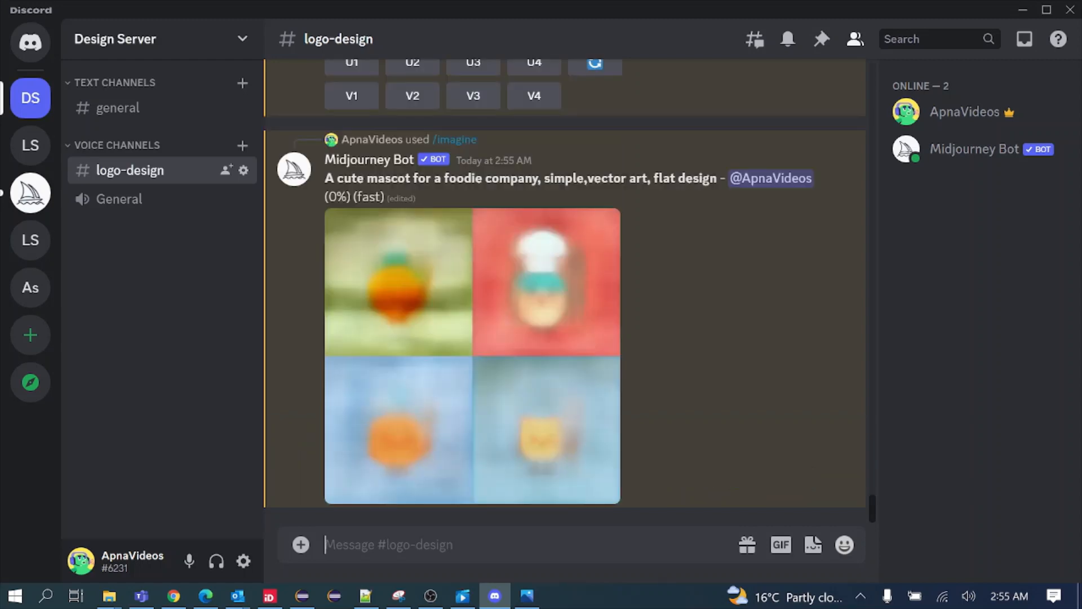
# Start a new /imagine command and begin its prompt with: The letter "P" logo
pyautogui.write('/imag')
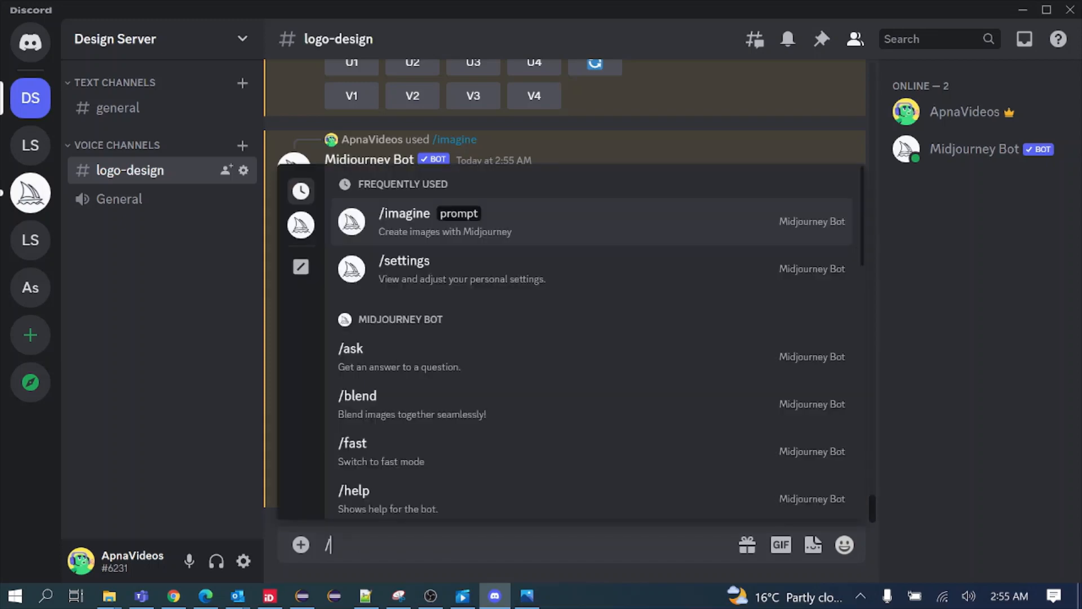
pyautogui.press('Tab')
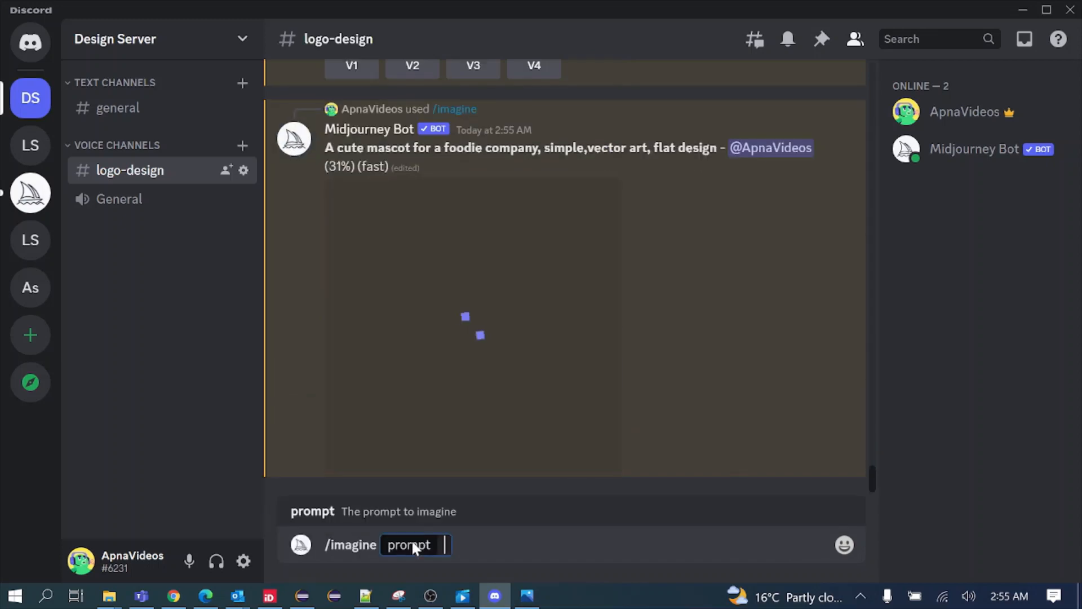
pyautogui.write('The')
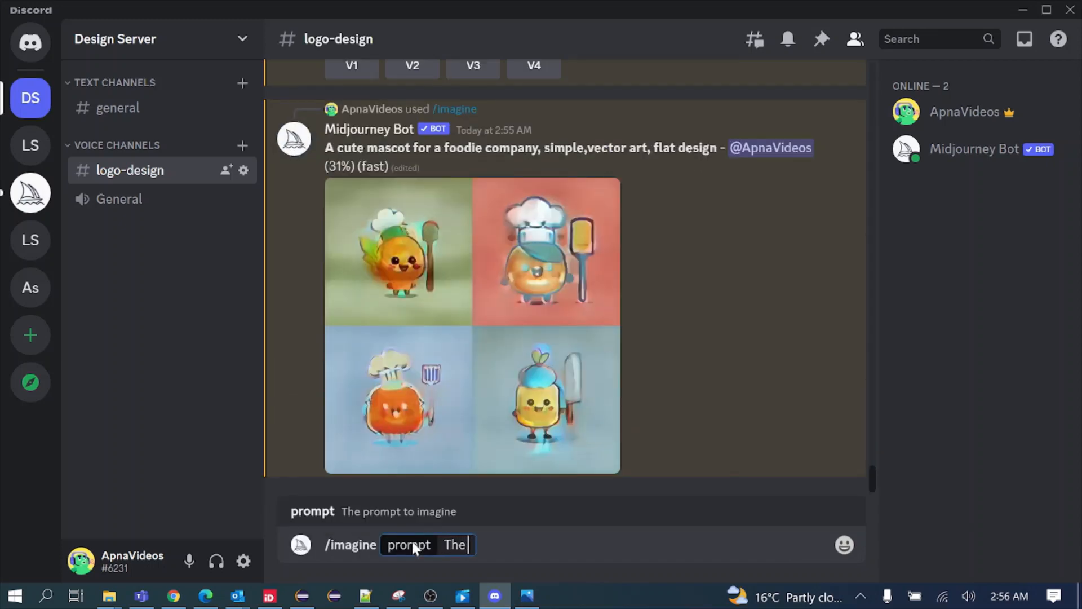
pyautogui.write(' letter"P"')
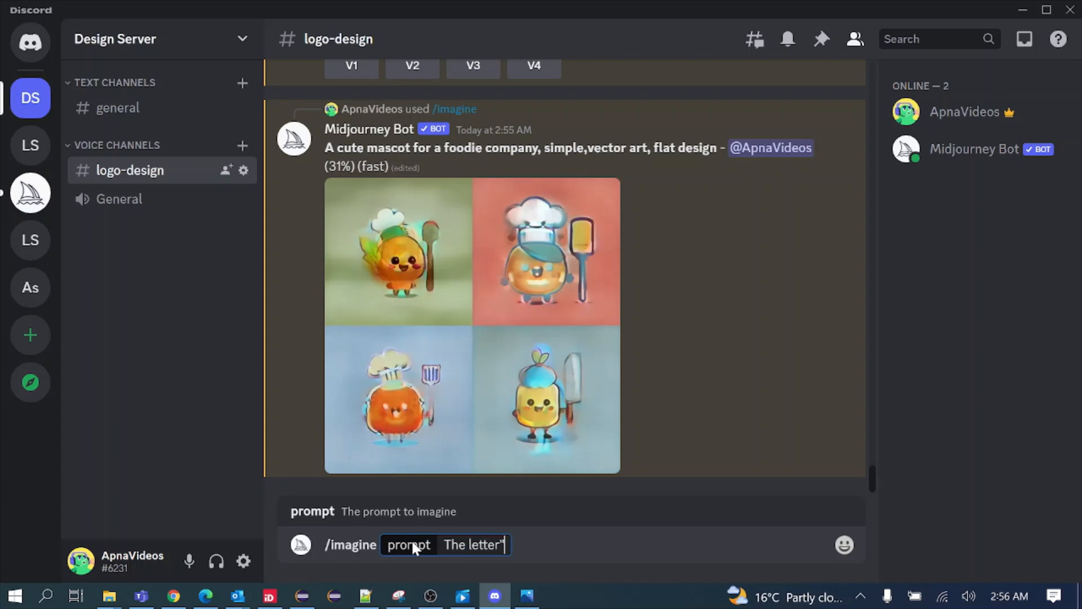
pyautogui.press('Left')
pyautogui.write('P')
pyautogui.press('Left')
pyautogui.press('Left')
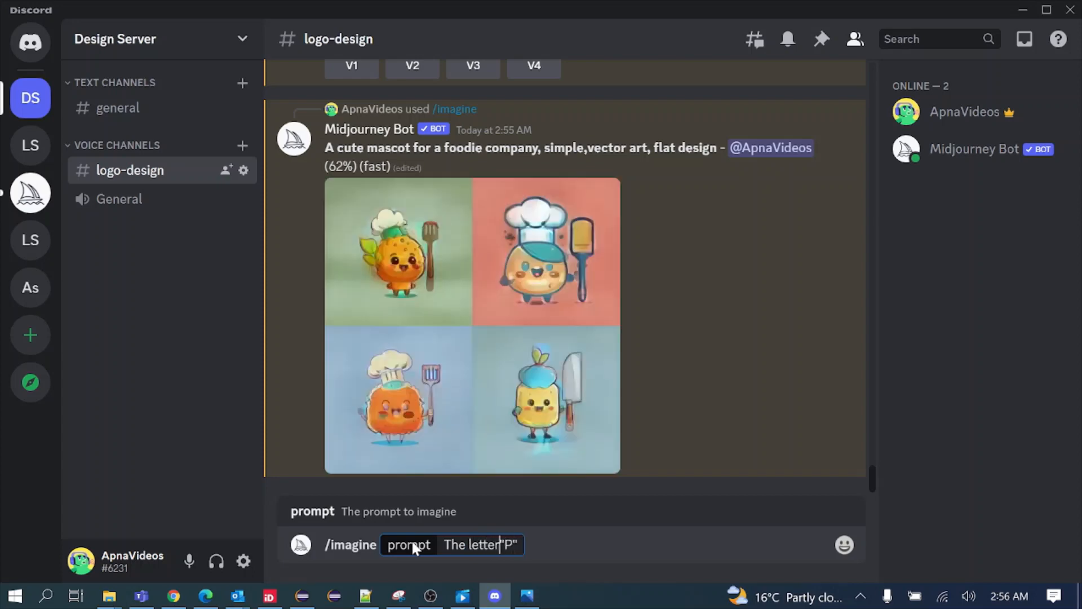
pyautogui.press('Right')
pyautogui.press('Right')
pyautogui.press('Right')
pyautogui.write('logo')
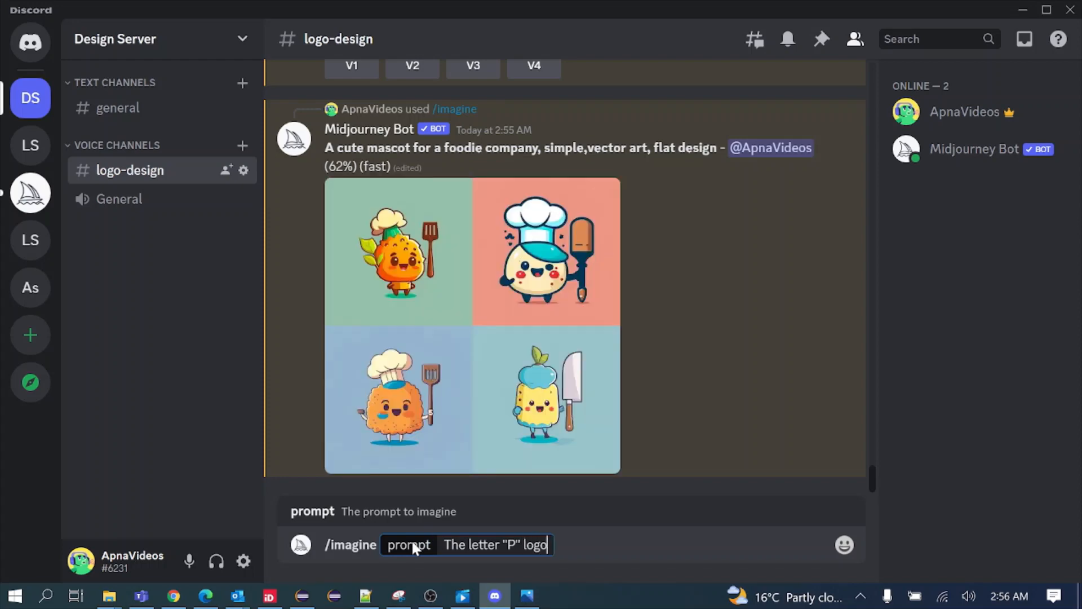
# Extend the prompt with ", serit, flat, vector art, white background" and submit it
pyautogui.write(', serif, ')
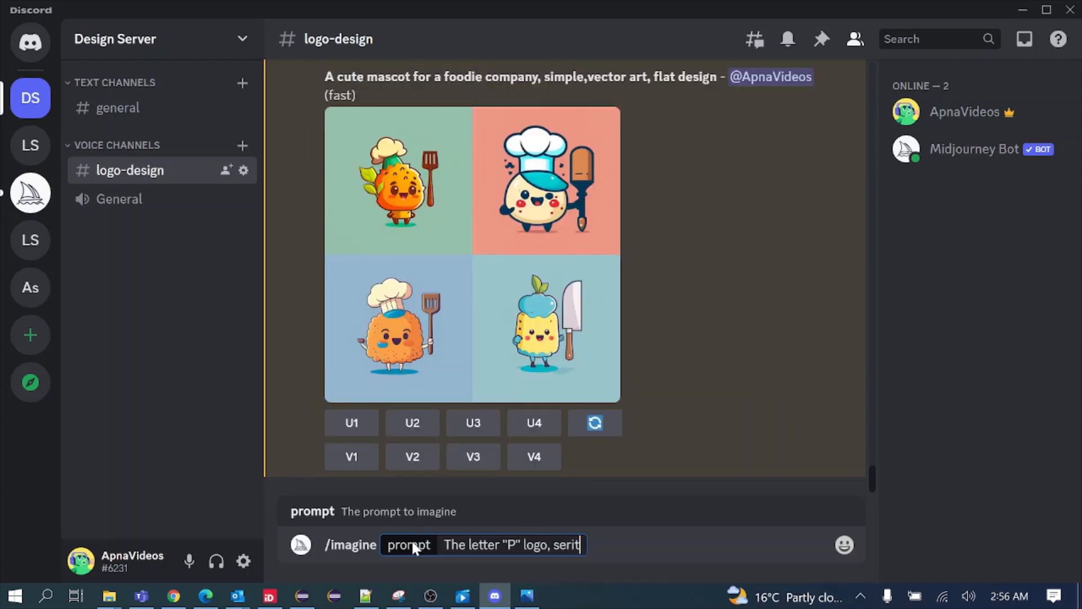
pyautogui.write('flat')
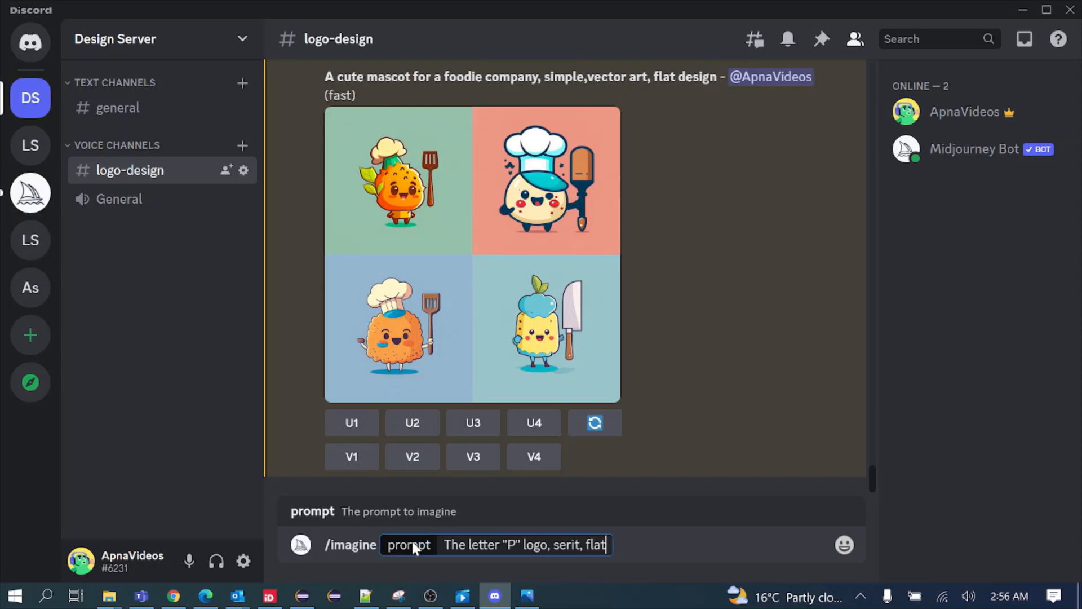
pyautogui.write(', vector')
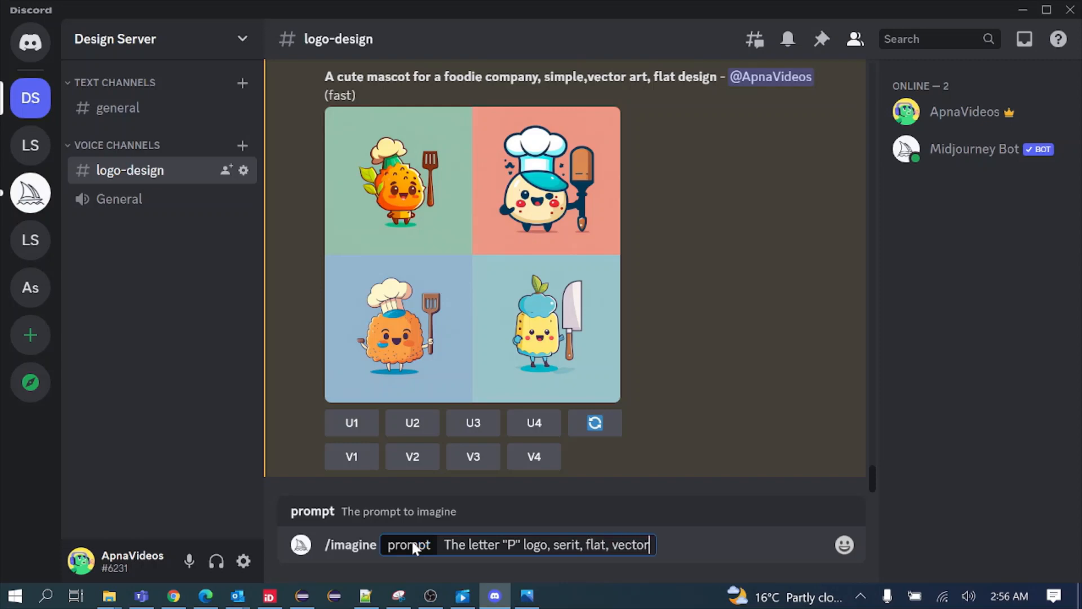
pyautogui.write(', ')
pyautogui.write('art, ')
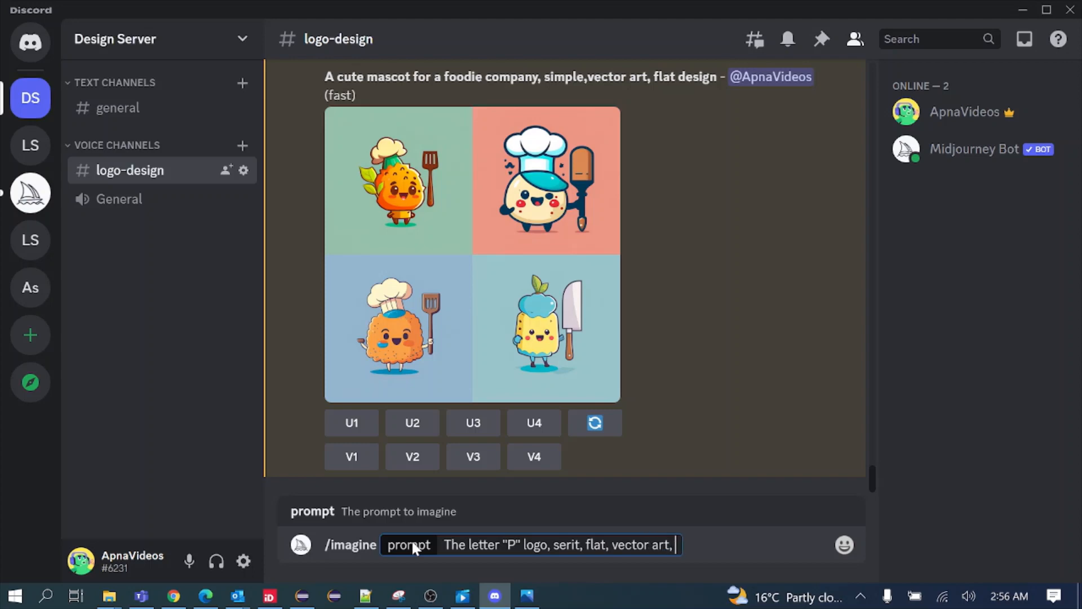
pyautogui.write('white')
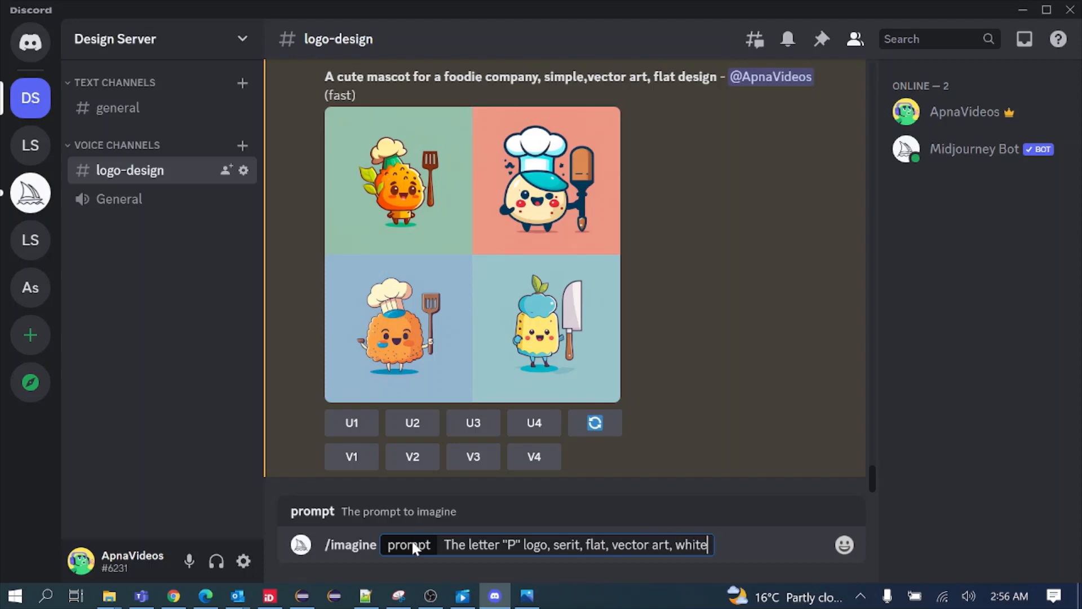
pyautogui.write(' back')
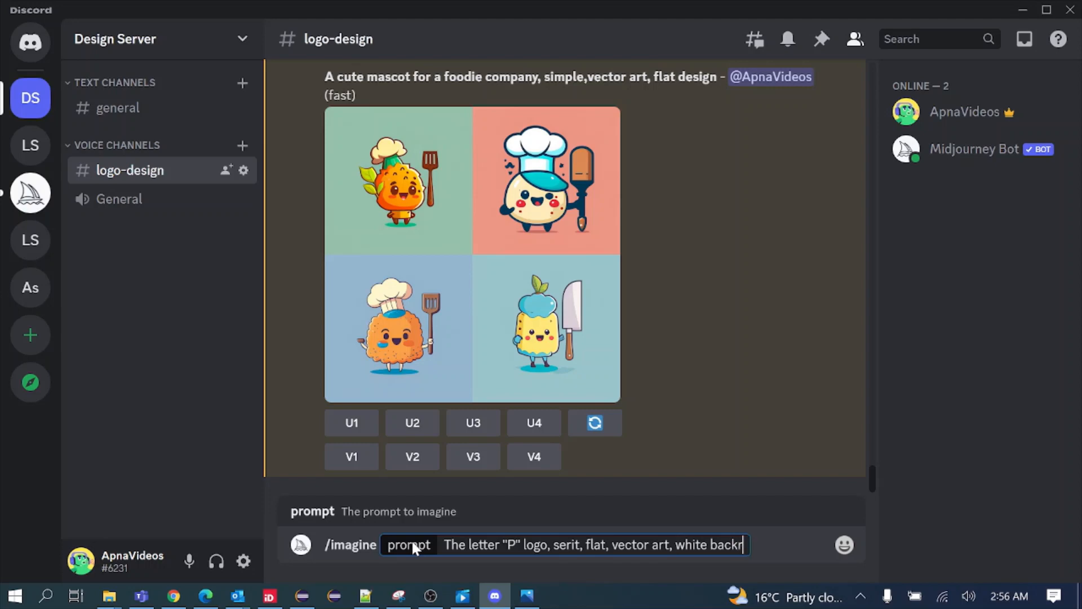
pyautogui.write('ground')
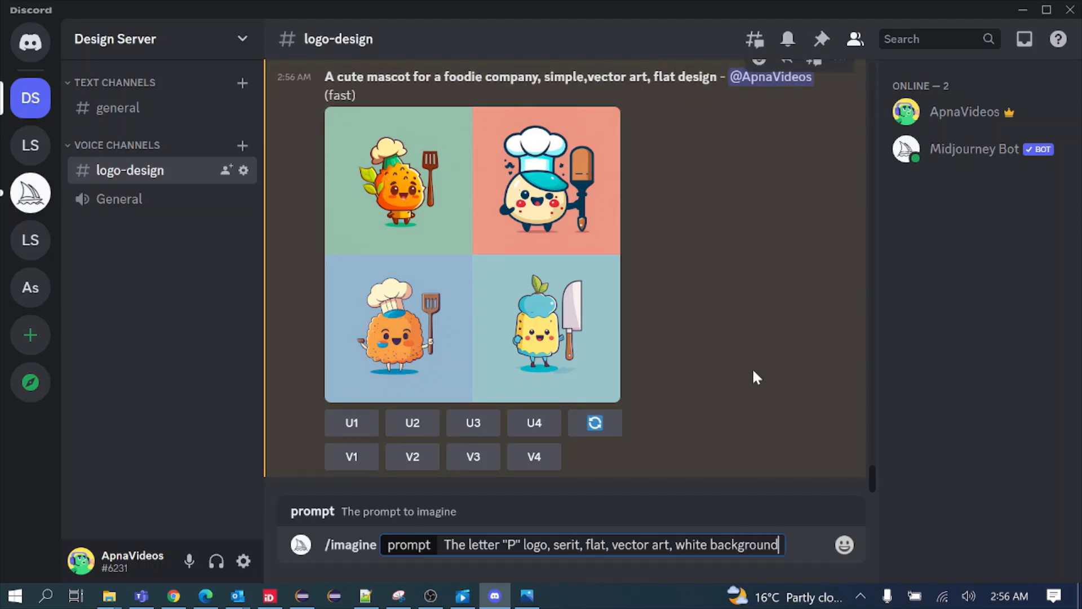
pyautogui.press('Return')
# Look back over the generated foodie mascots and letter "P" logos in the channel
pyautogui.scroll(3, 688, 306)
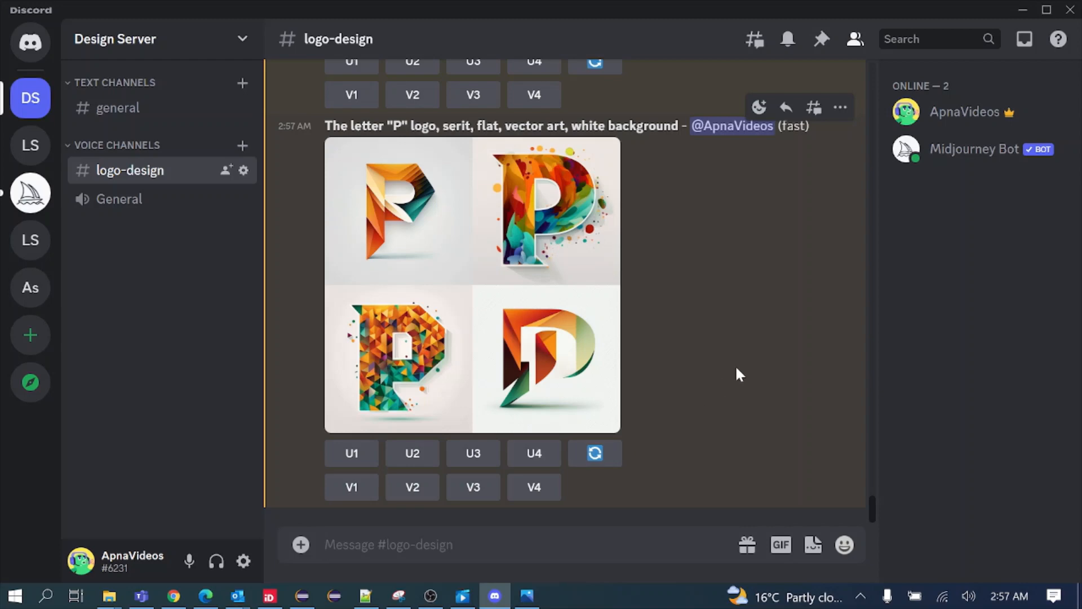
pyautogui.scroll(5, 739, 374)
pyautogui.scroll(1, 739, 374)
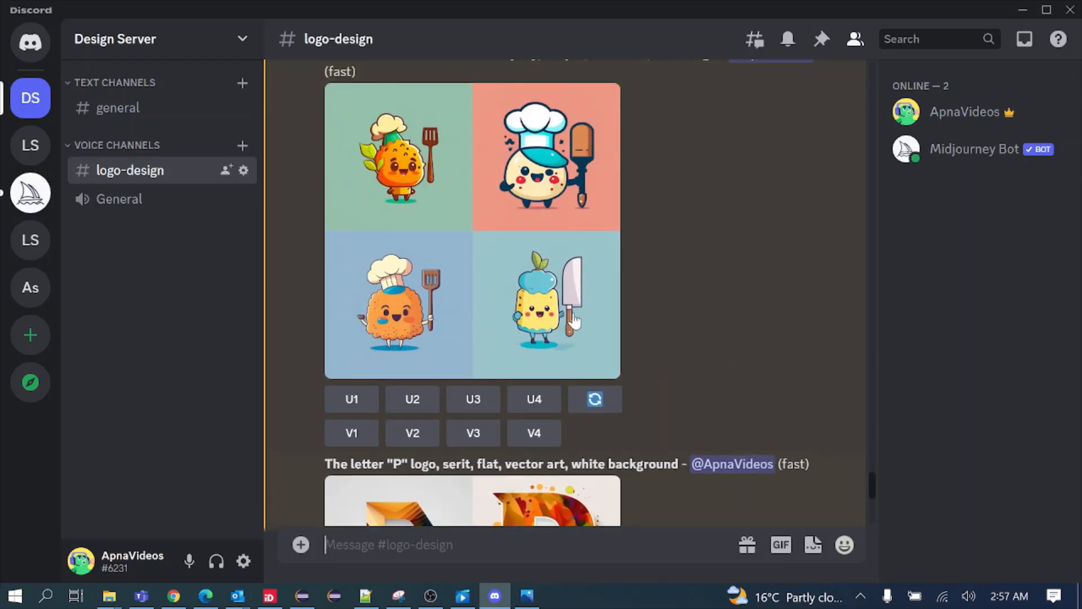
pyautogui.scroll(-3, 753, 345)
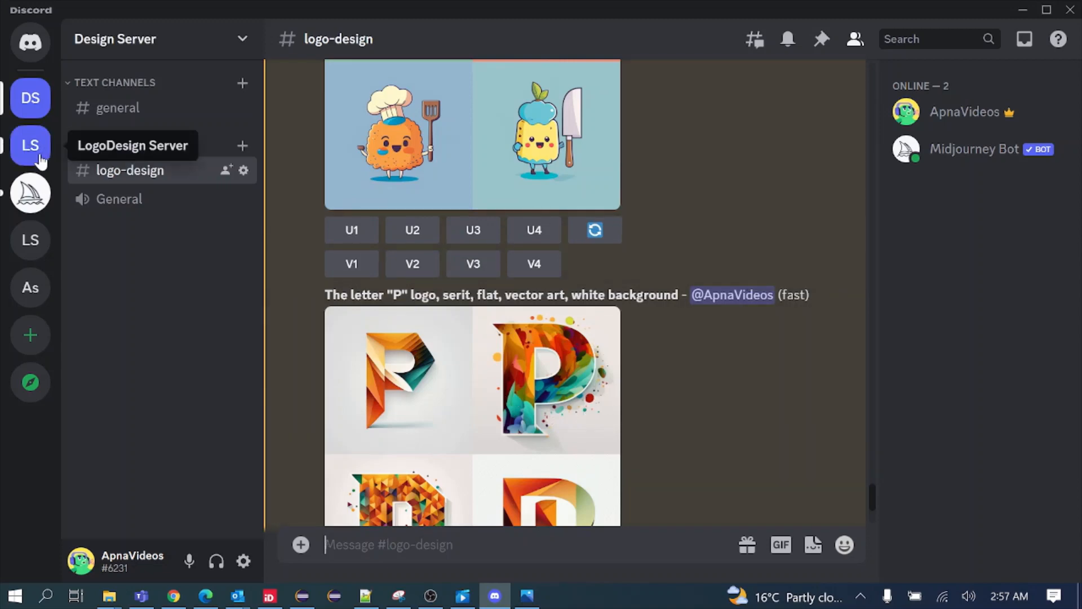
# Switch to the LOGO Server and go back to the first generated images in its logo-design channel
pyautogui.click(29, 248)
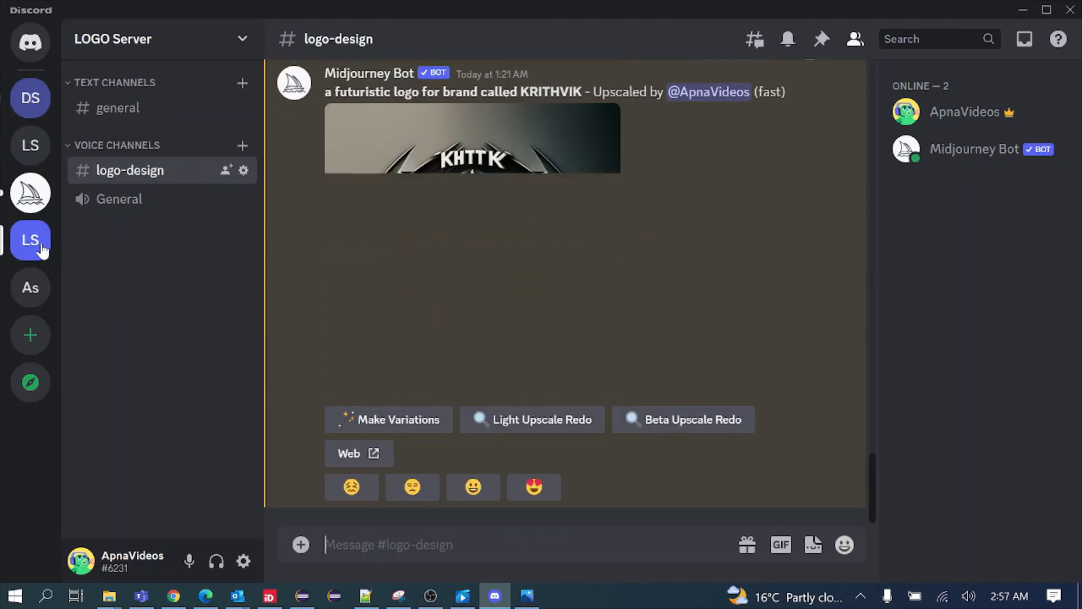
pyautogui.click(197, 240)
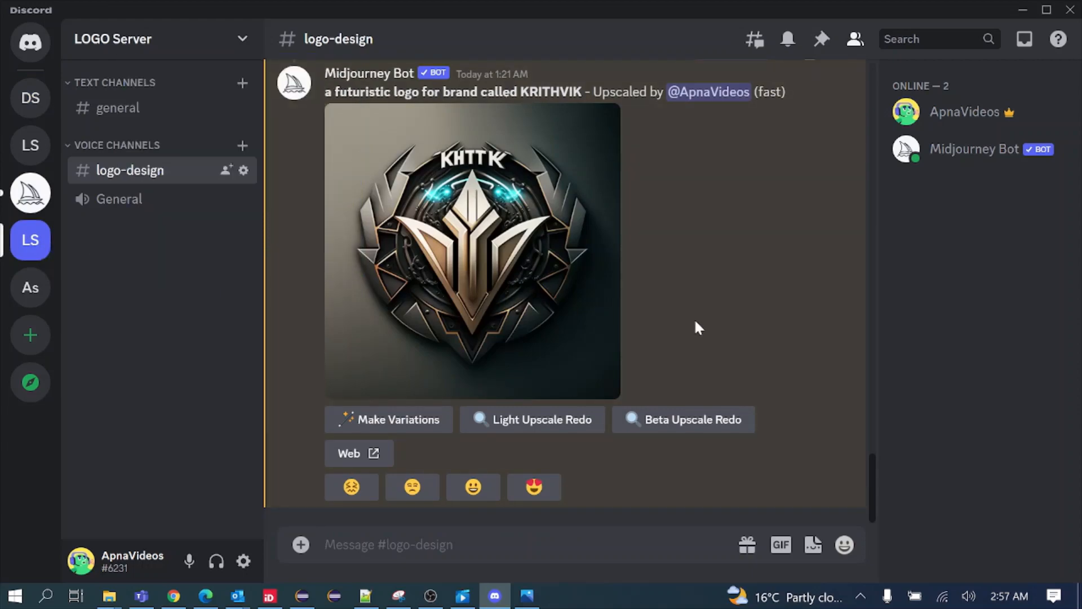
pyautogui.scroll(5, 696, 323)
pyautogui.scroll(10, 694, 319)
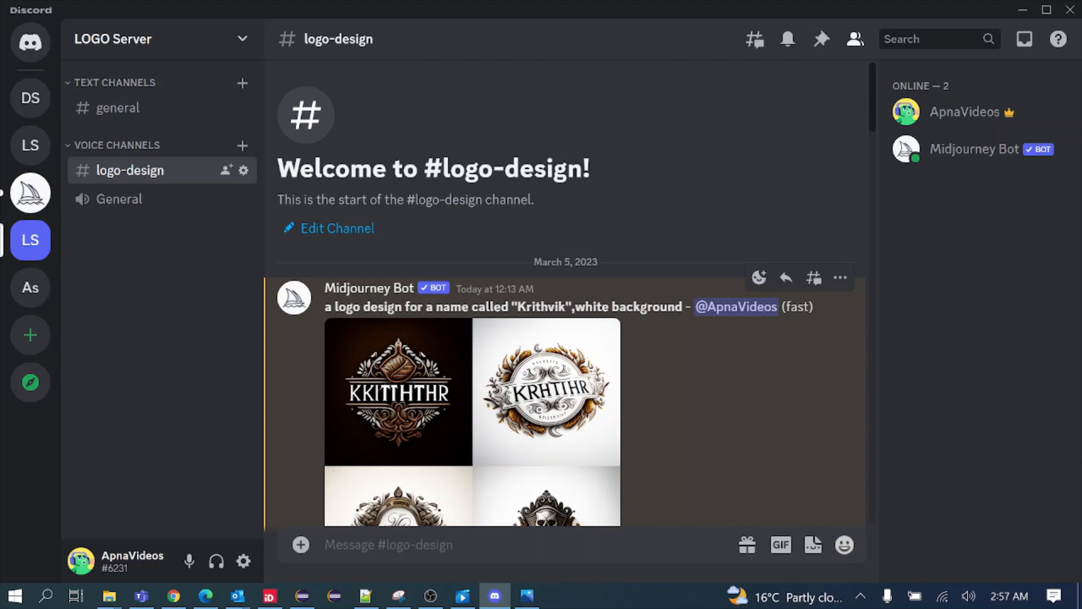
pyautogui.scroll(-3, 748, 406)
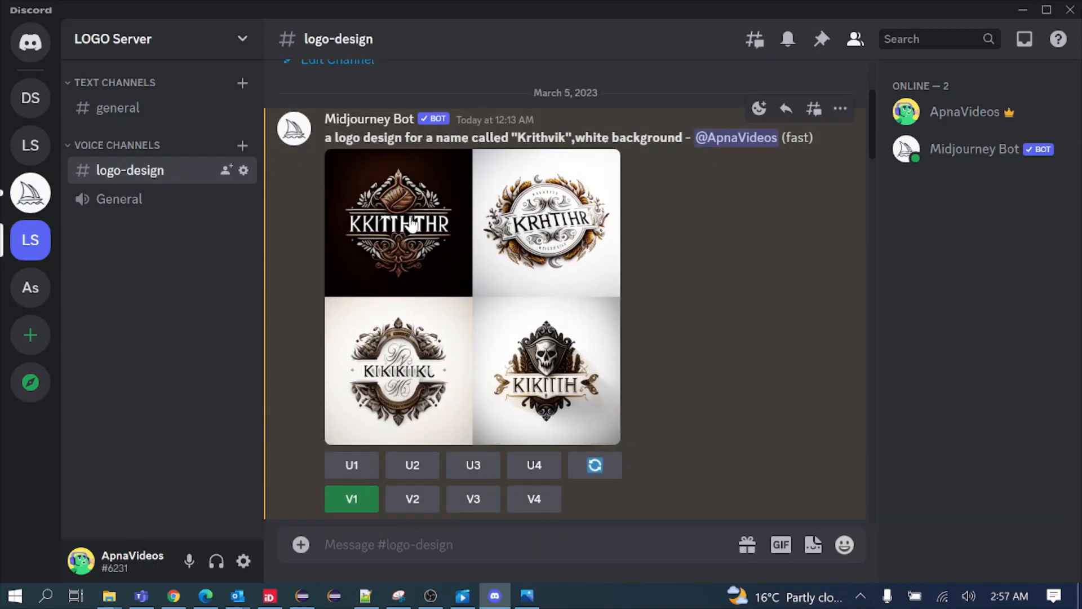
# View the first white-background KRITHVIK logo grid and its two remixed grids enlarged, one after another
pyautogui.click(498, 284)
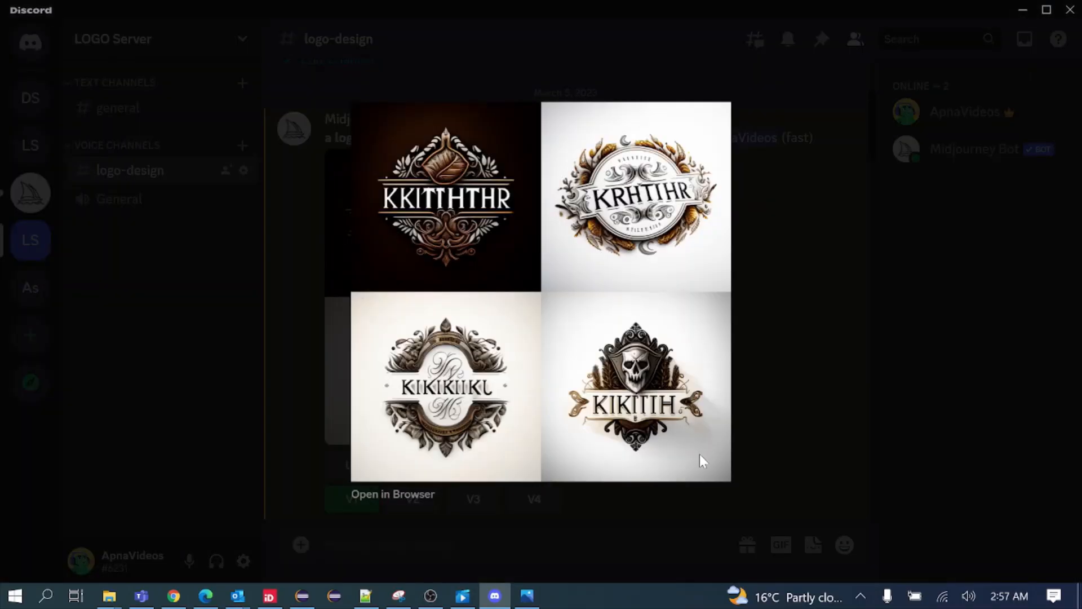
pyautogui.click(807, 357)
pyautogui.scroll(-6, 807, 355)
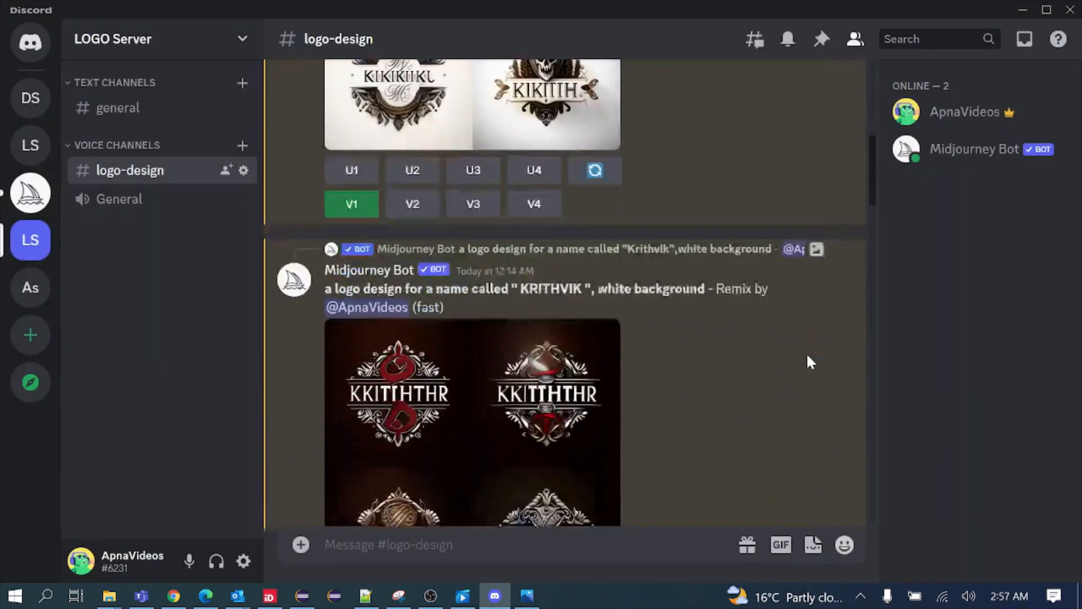
pyautogui.click(475, 307)
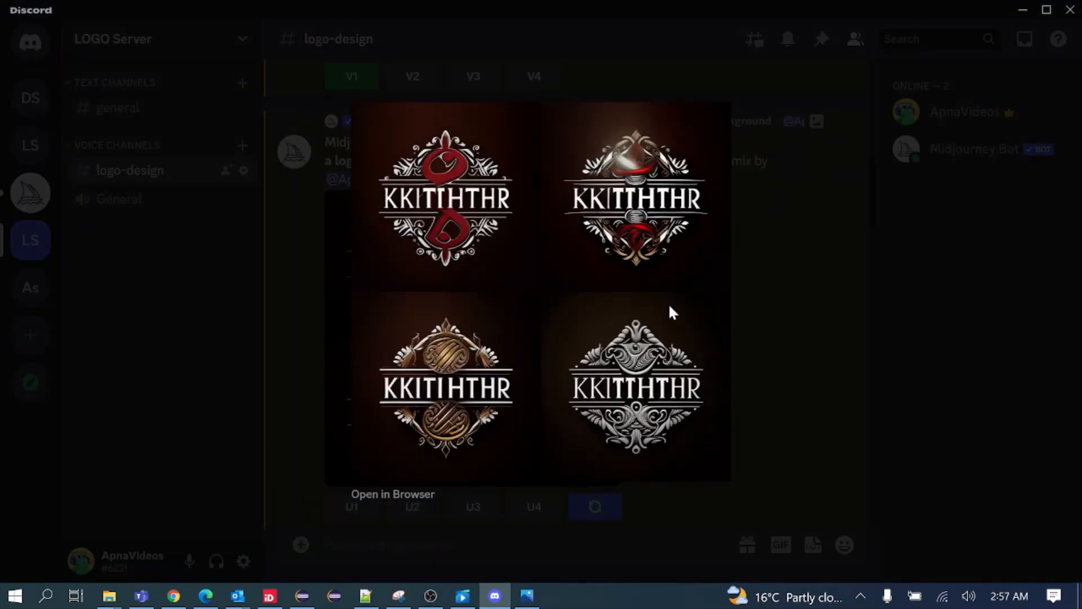
pyautogui.click(831, 317)
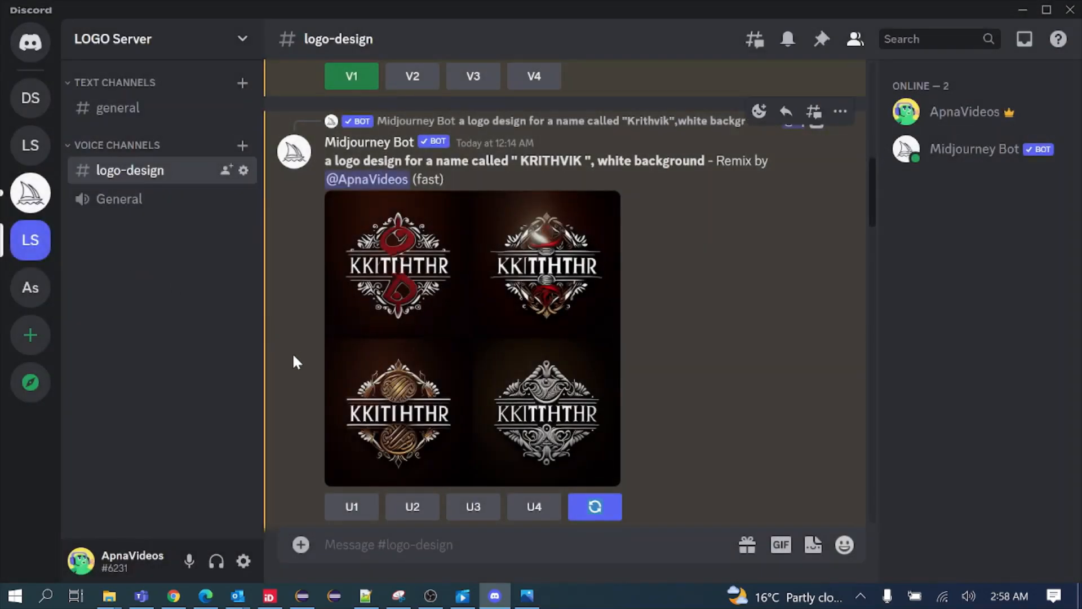
pyautogui.scroll(-5, 681, 342)
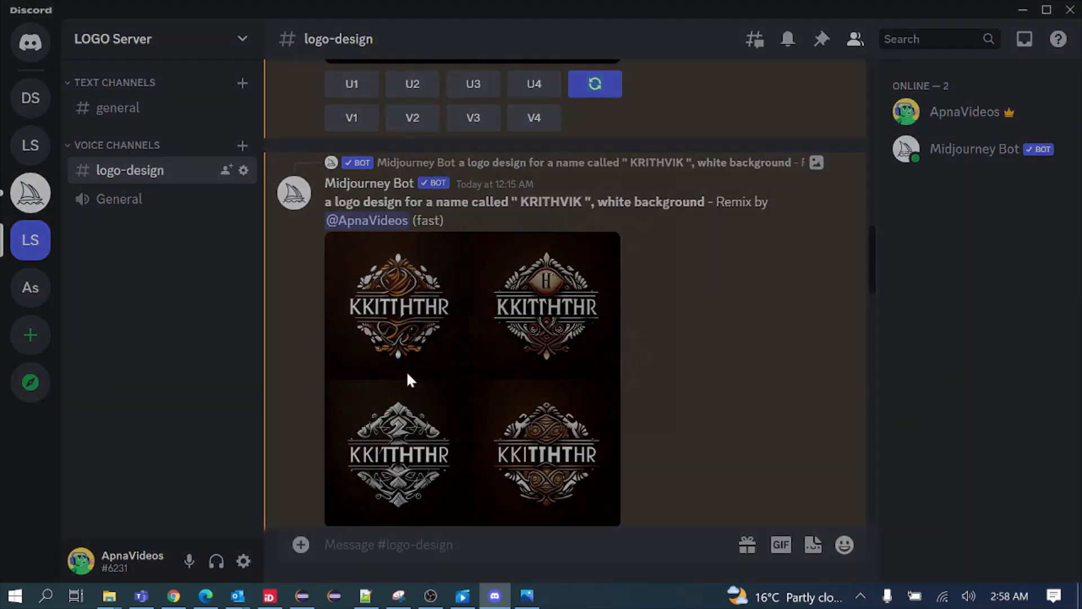
pyautogui.click(407, 373)
pyautogui.click(832, 336)
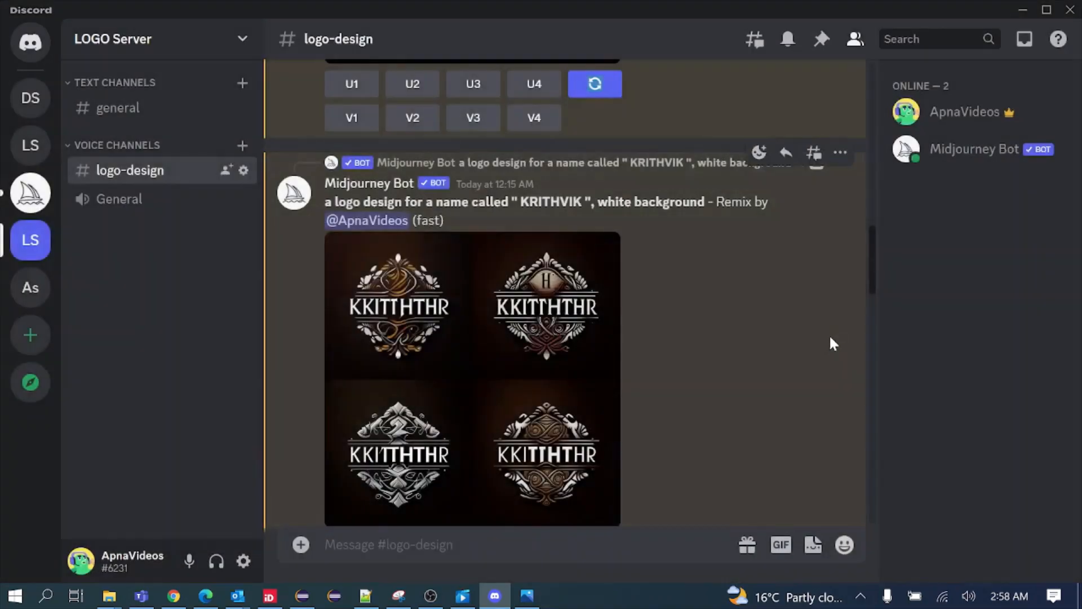
# View the "A logo for brand called KRITHVIK" grid, the futuristic logo grid and the upscaled futuristic logo enlarged
pyautogui.scroll(-5, 826, 341)
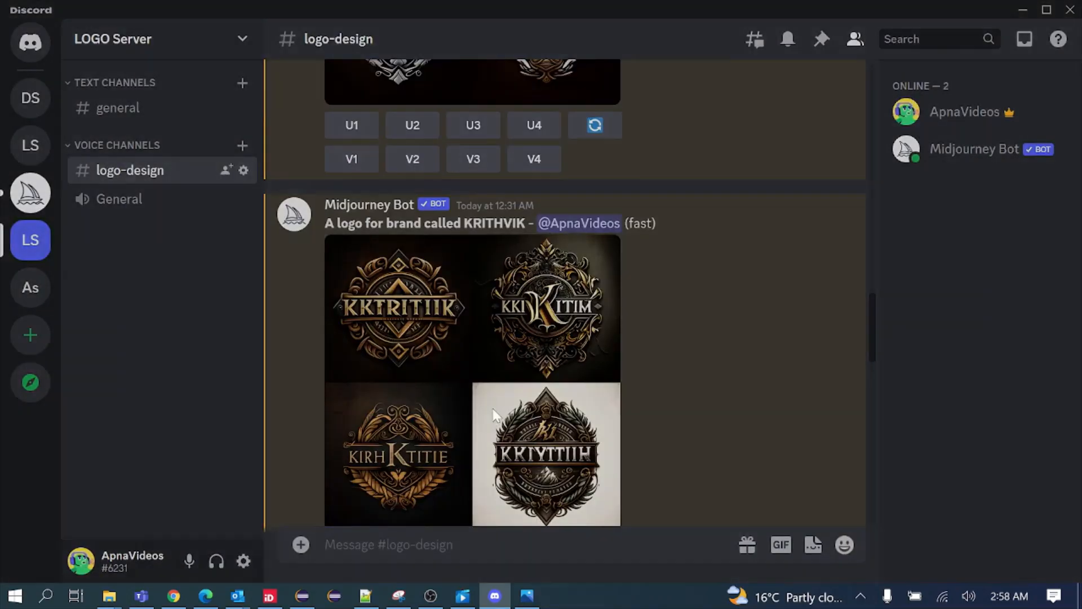
pyautogui.click(494, 415)
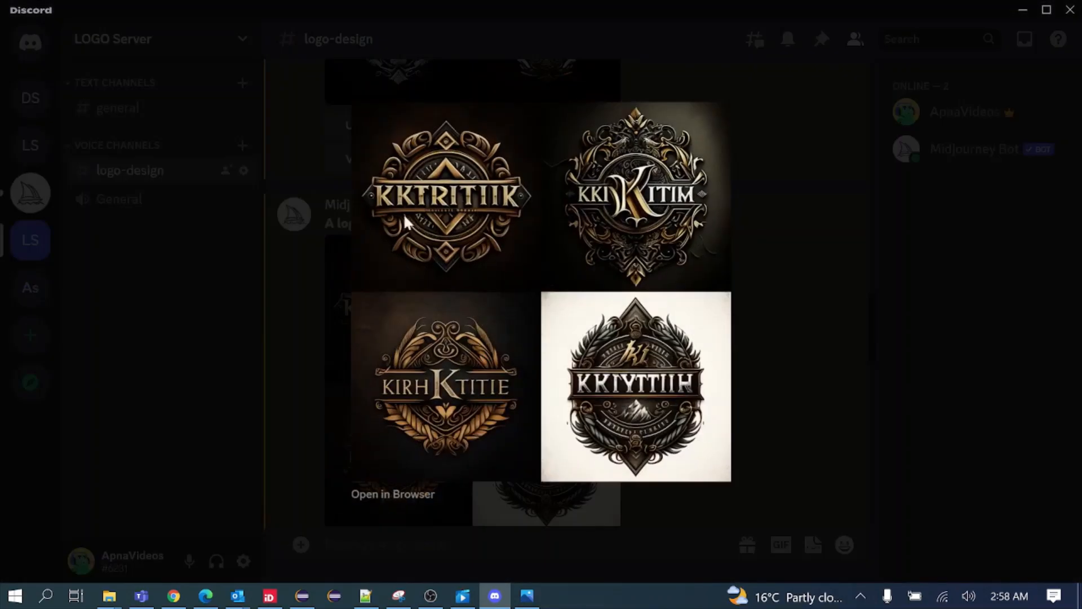
pyautogui.click(847, 402)
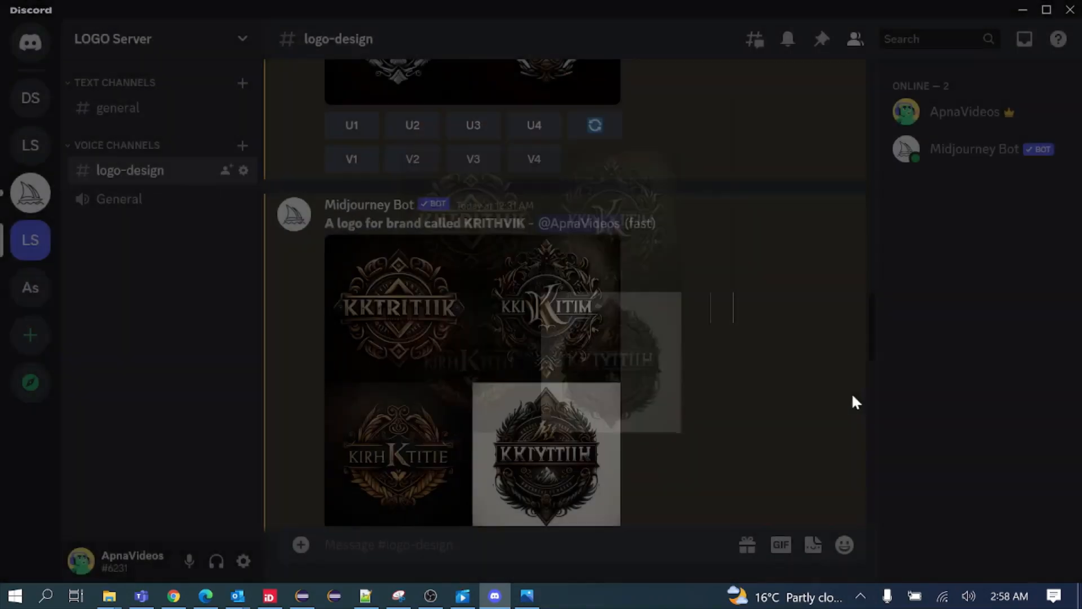
pyautogui.scroll(-5, 846, 398)
pyautogui.click(490, 322)
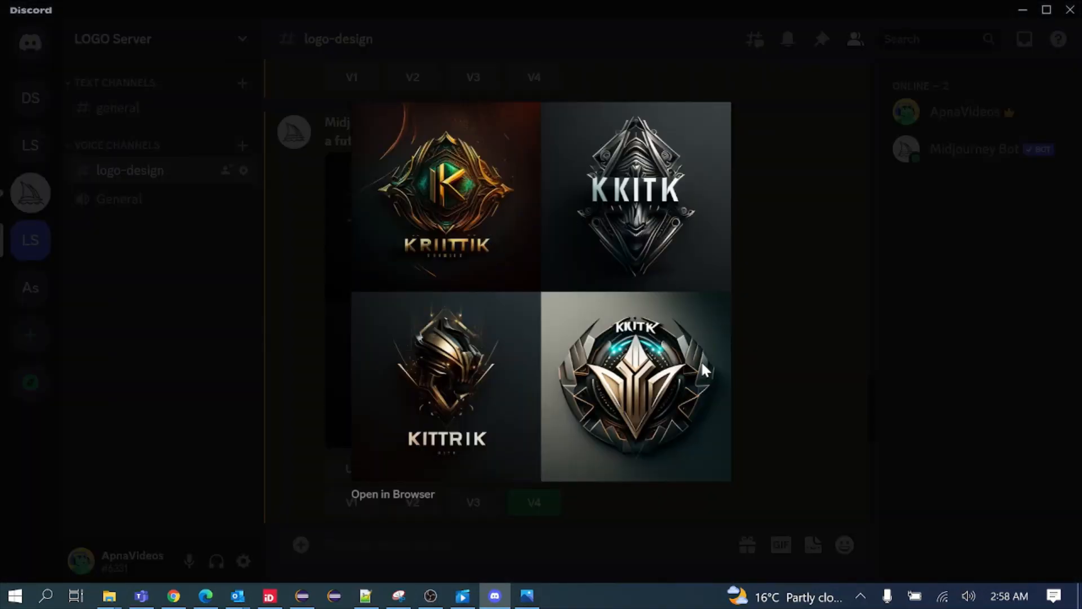
pyautogui.click(797, 317)
pyautogui.click(547, 381)
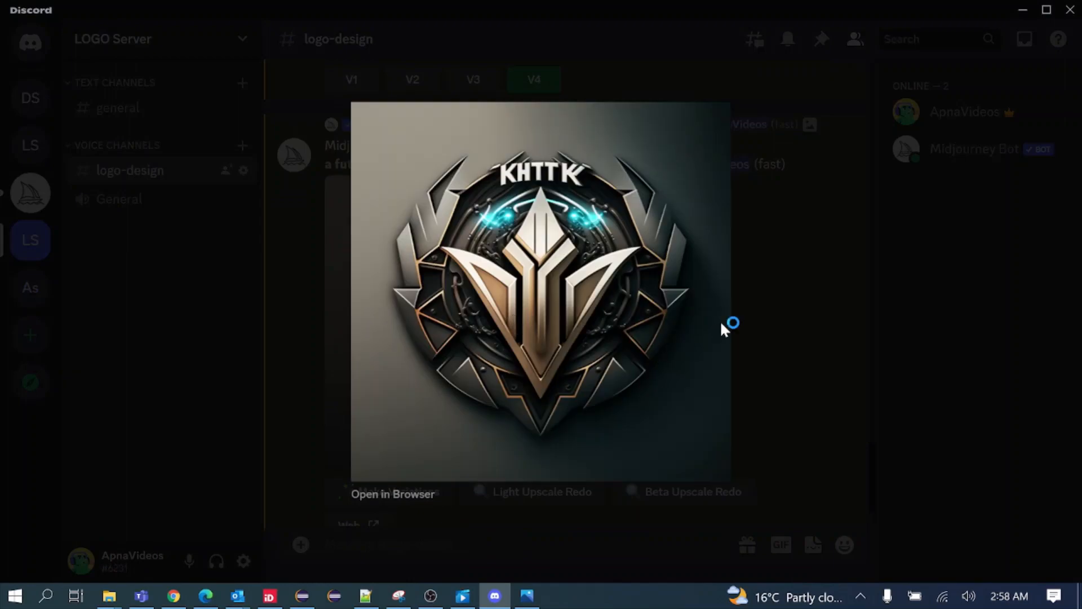
pyautogui.click(837, 376)
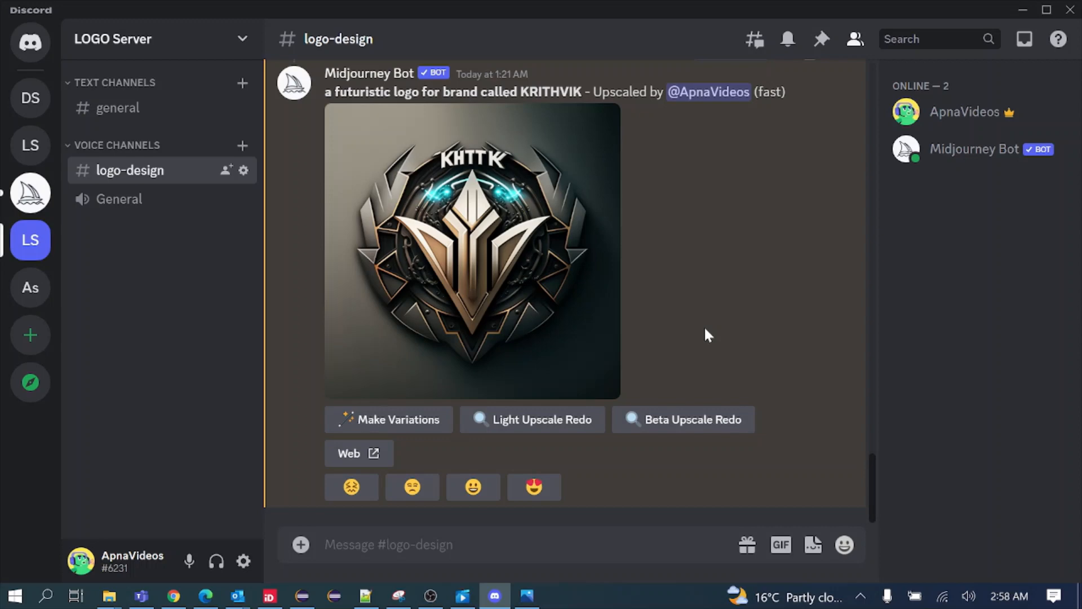
pyautogui.click(429, 599)
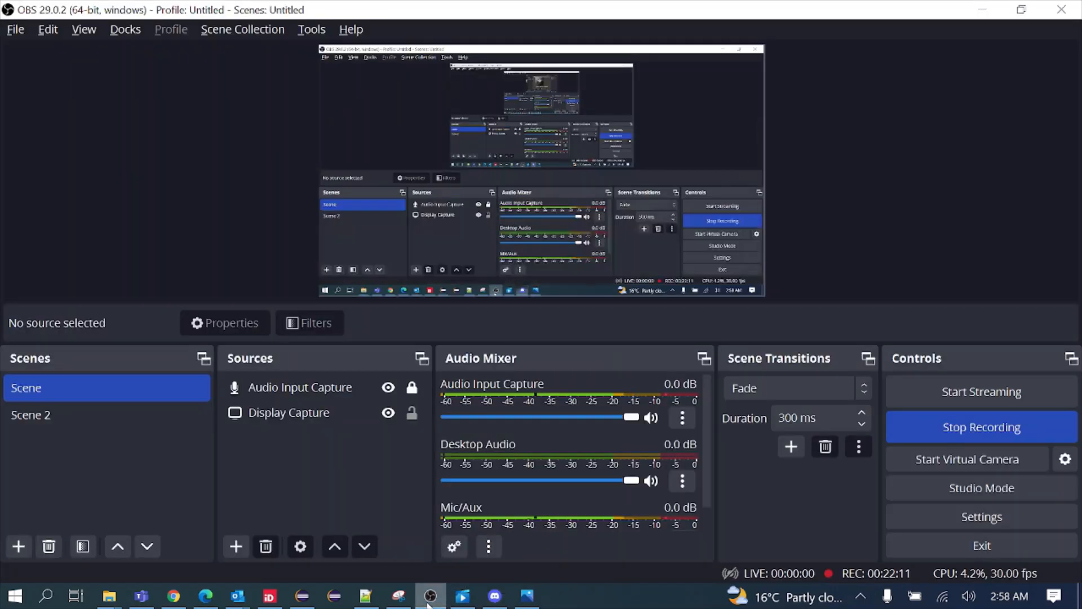